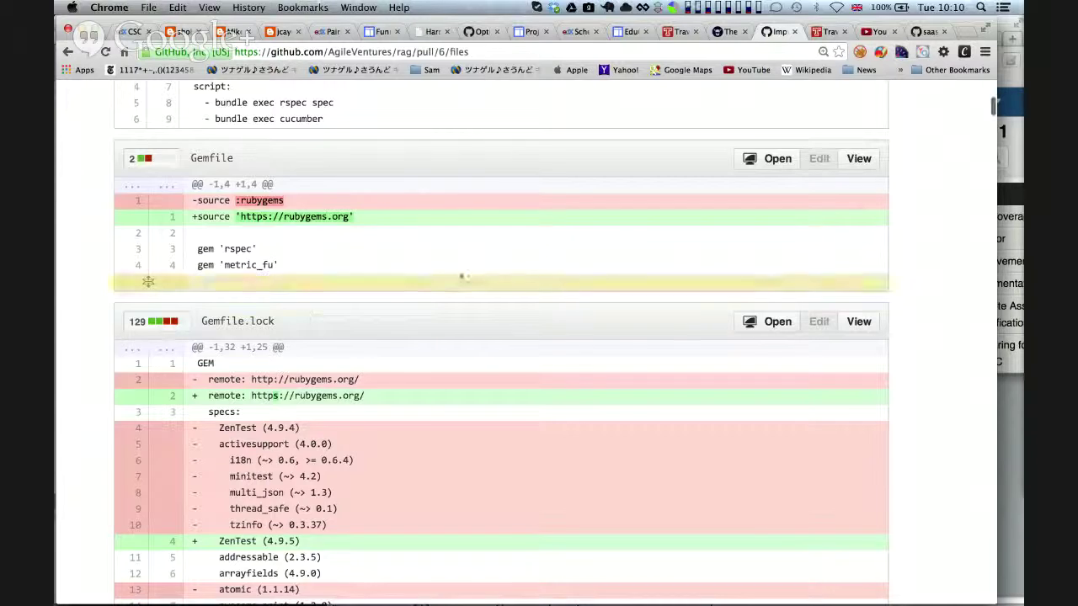
Reload the pull request, then open the rag repository's master Gemfile.lock
{"action": "key", "text": "super+r"}
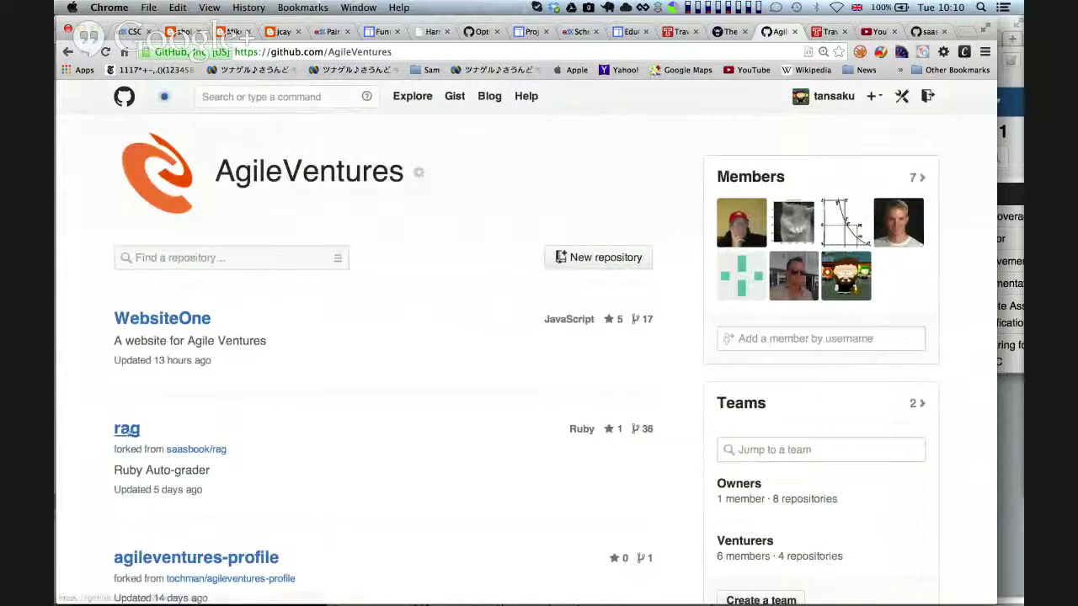
{"action": "left_click", "coordinate": [126, 429]}
{"action": "scroll", "coordinate": [359, 272], "scroll_direction": "down", "scroll_amount": 5}
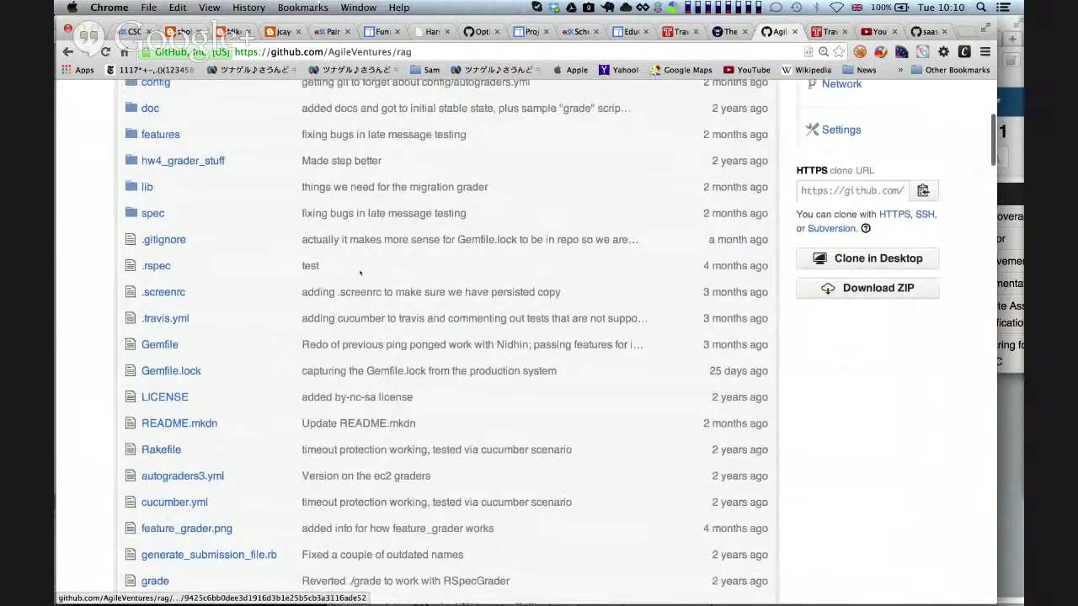
{"action": "left_click", "coordinate": [171, 371]}
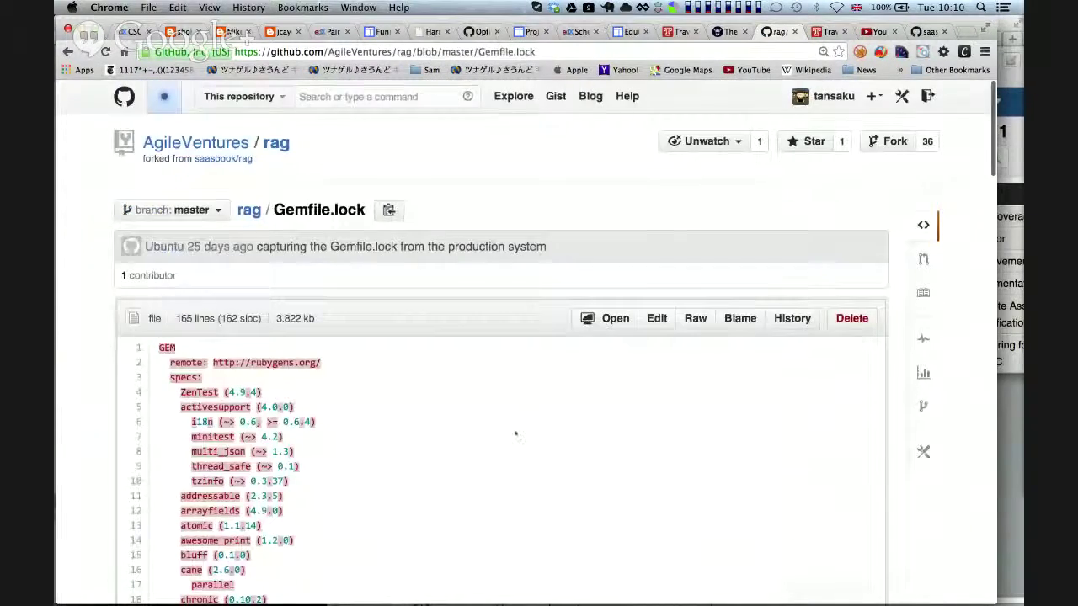
{"action": "scroll", "coordinate": [515, 435], "scroll_direction": "down", "scroll_amount": 5}
{"action": "scroll", "coordinate": [385, 357], "scroll_direction": "up", "scroll_amount": 4}
{"action": "scroll", "coordinate": [193, 355], "scroll_direction": "down", "scroll_amount": 10}
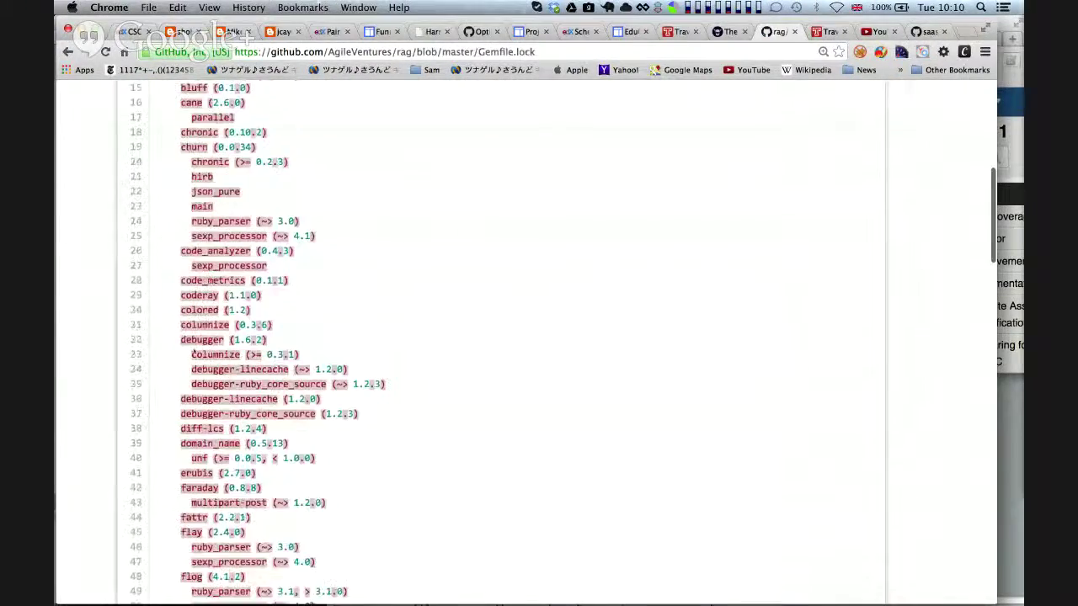
{"action": "scroll", "coordinate": [495, 308], "scroll_direction": "down", "scroll_amount": 15}
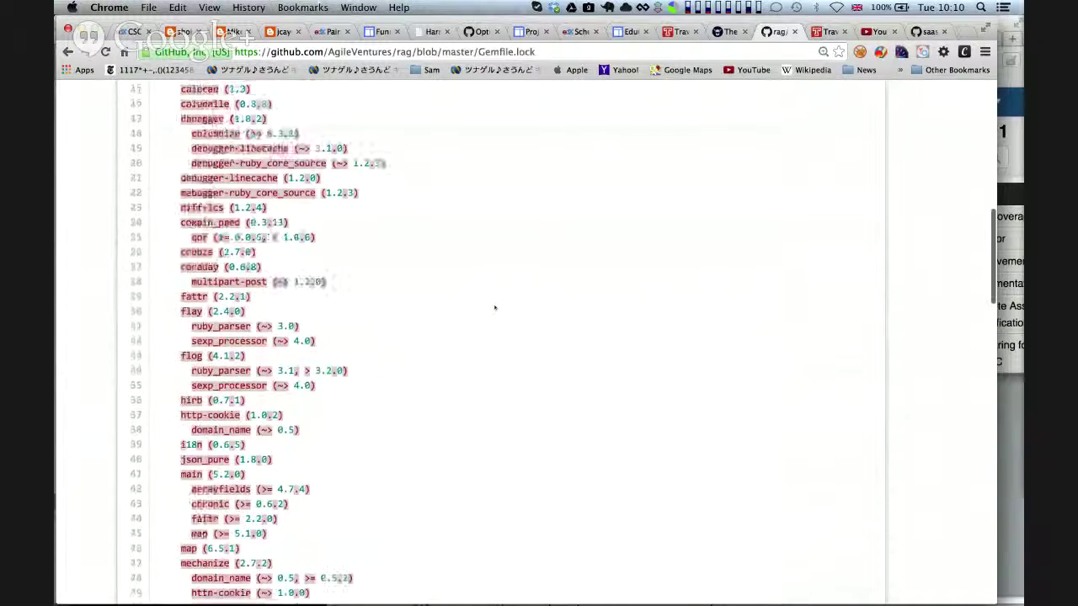
{"action": "scroll", "coordinate": [495, 308], "scroll_direction": "down", "scroll_amount": 6}
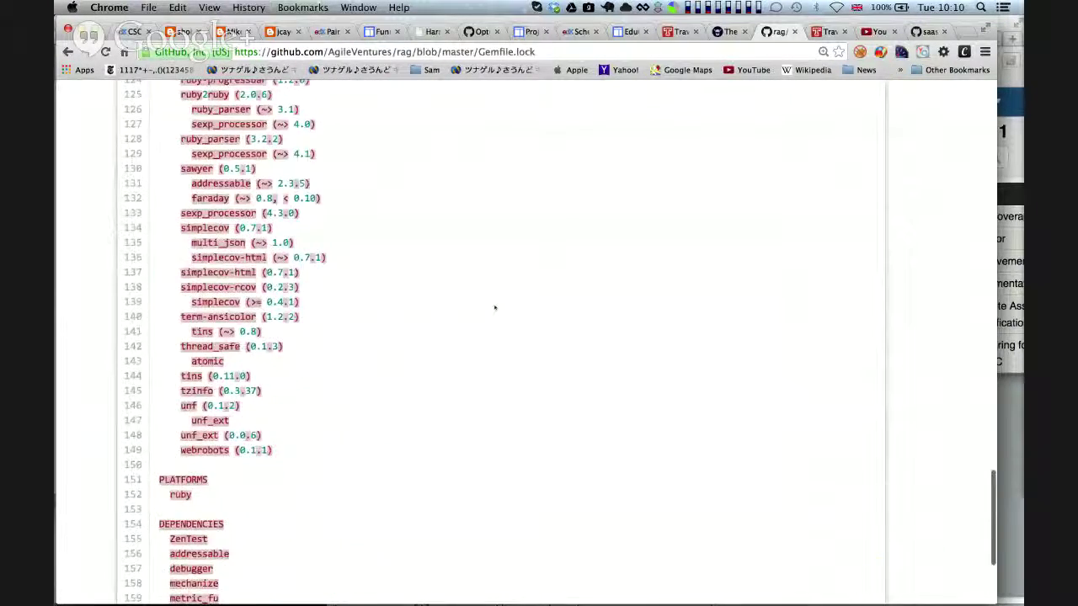
{"action": "scroll", "coordinate": [495, 307], "scroll_direction": "up", "scroll_amount": 20}
{"action": "scroll", "coordinate": [495, 308], "scroll_direction": "up", "scroll_amount": 10}
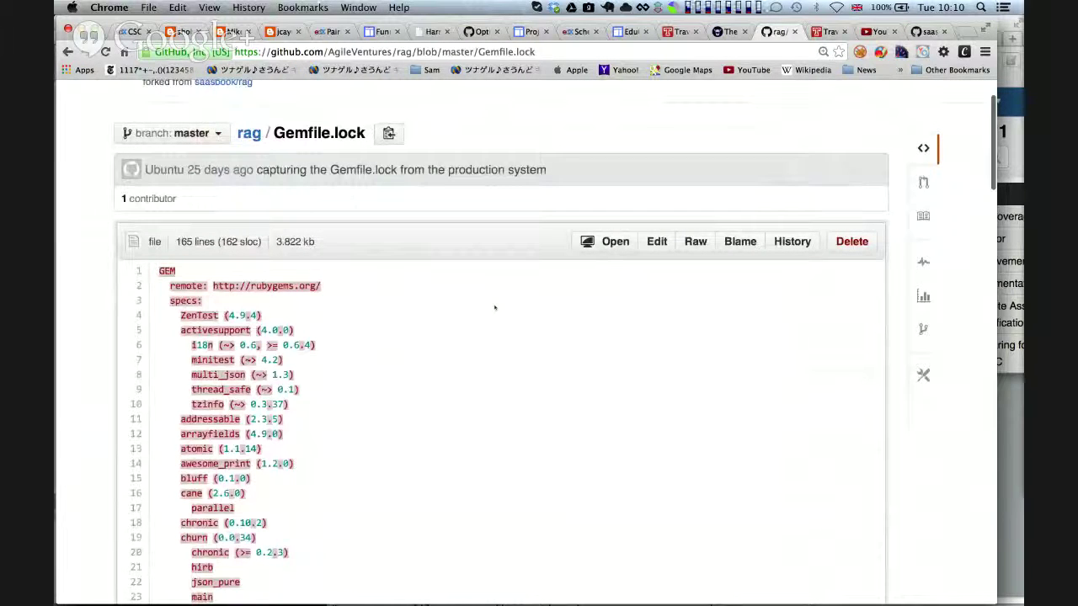
Highlight the ZenTest (4.9.4) entry, return to the rag repo page, and switch to Pivotal Tracker
{"action": "left_click_drag", "start_coordinate": [179, 315], "coordinate": [267, 315]}
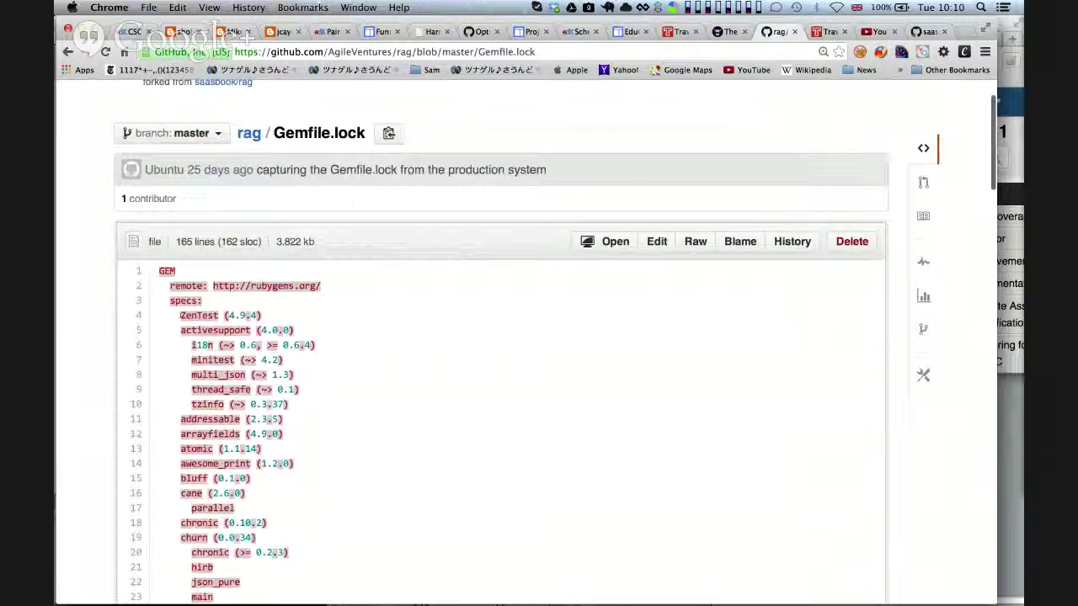
{"action": "left_click", "coordinate": [280, 316]}
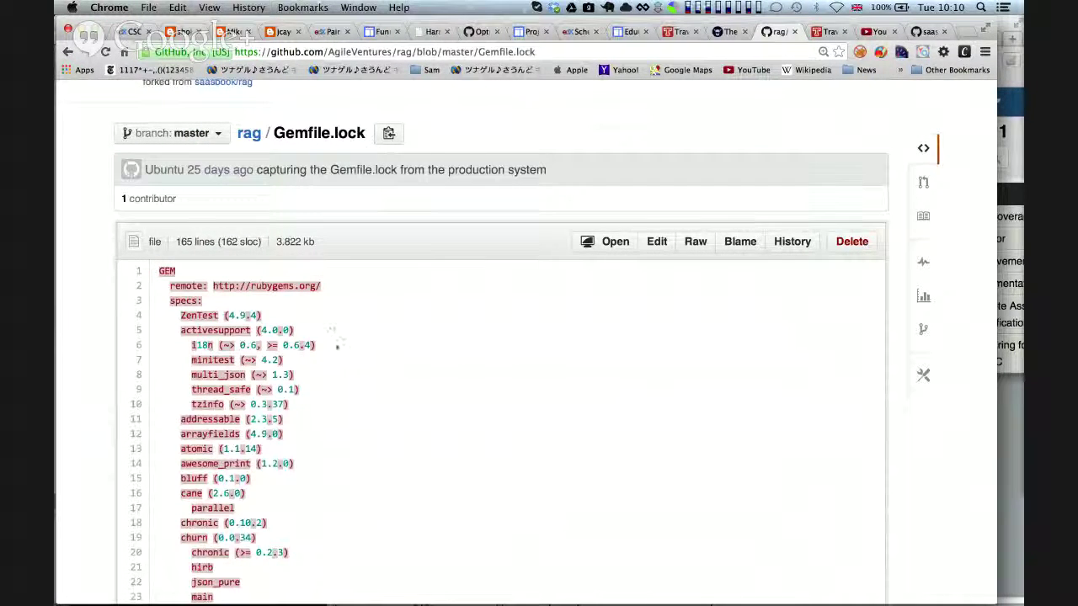
{"action": "left_click_drag", "start_coordinate": [177, 316], "coordinate": [263, 317]}
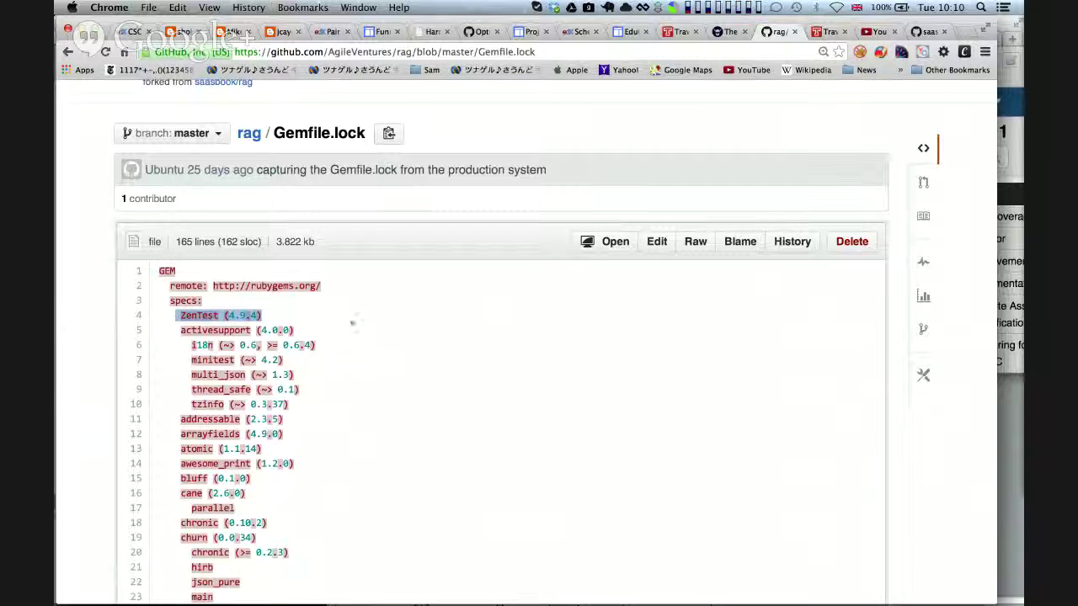
{"action": "scroll", "coordinate": [352, 323], "scroll_direction": "down", "scroll_amount": 5}
{"action": "scroll", "coordinate": [352, 322], "scroll_direction": "up", "scroll_amount": 6}
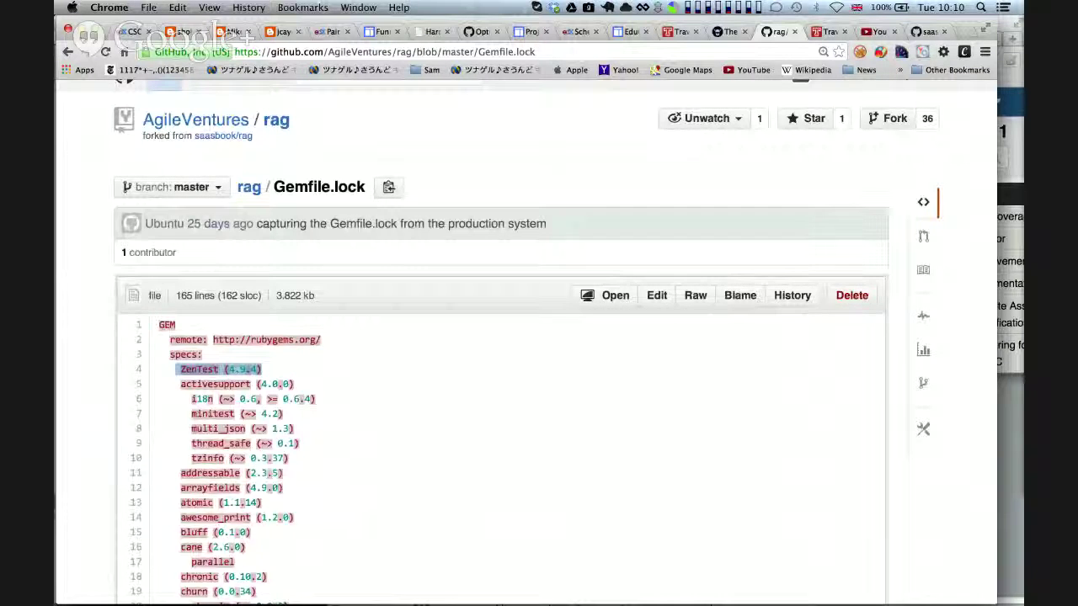
{"action": "left_click", "coordinate": [67, 52]}
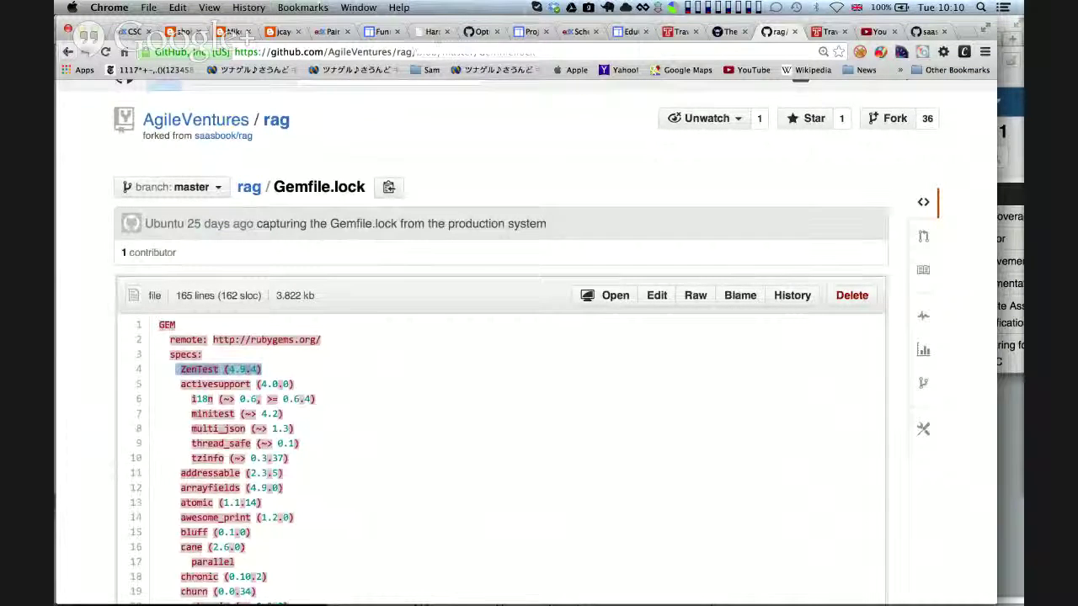
{"action": "scroll", "coordinate": [359, 314], "scroll_direction": "down", "scroll_amount": 3}
{"action": "scroll", "coordinate": [358, 313], "scroll_direction": "down", "scroll_amount": 1}
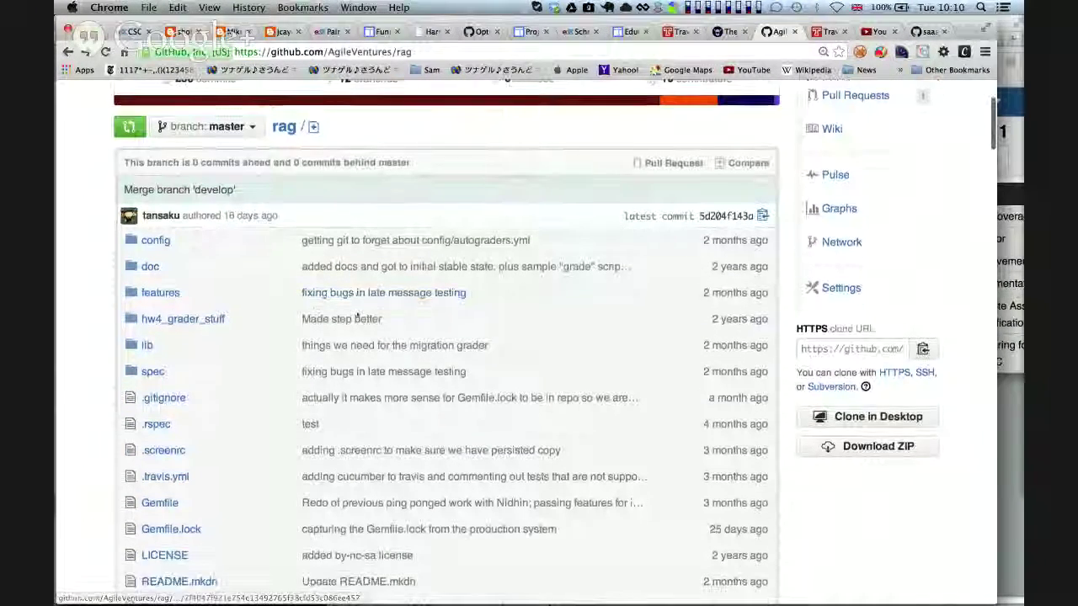
{"action": "scroll", "coordinate": [358, 314], "scroll_direction": "down", "scroll_amount": 1}
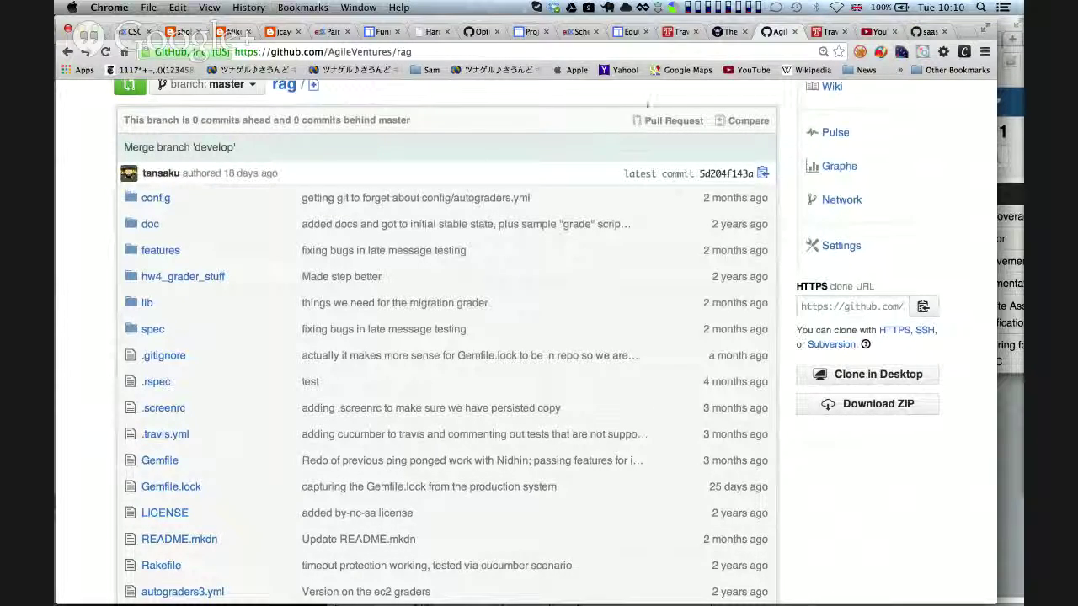
{"action": "key", "text": "super+Tab"}
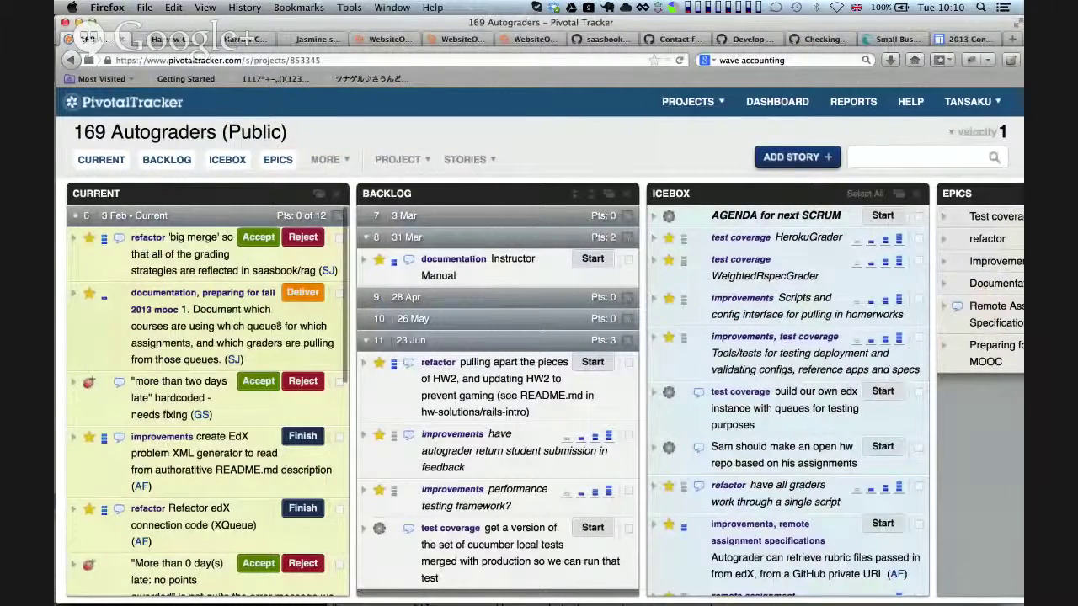
{"action": "scroll", "coordinate": [497, 396], "scroll_direction": "down", "scroll_amount": 5}
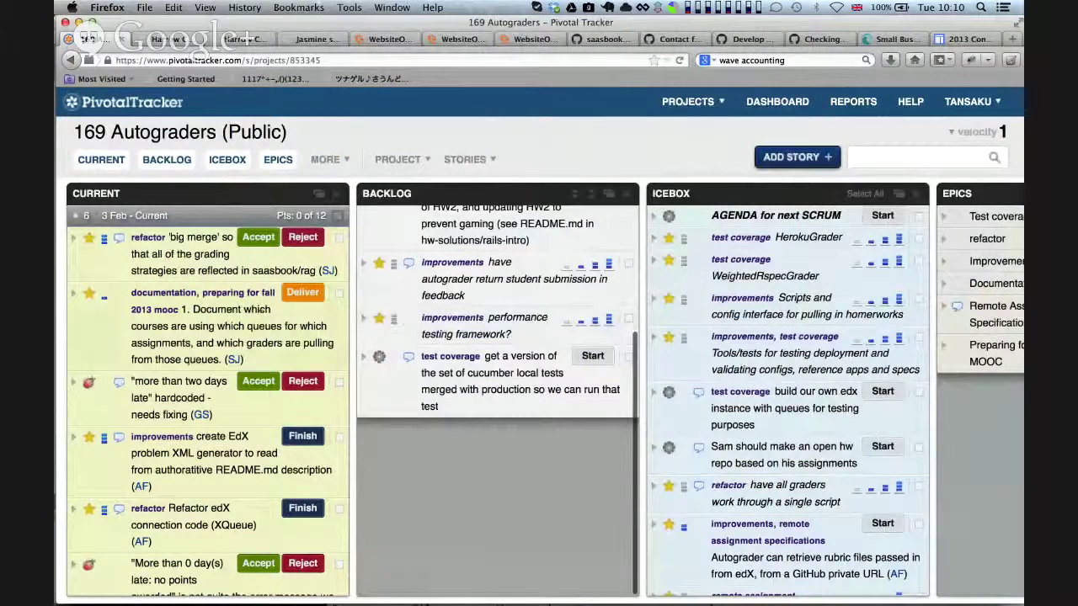
{"action": "scroll", "coordinate": [260, 311], "scroll_direction": "down", "scroll_amount": 10}
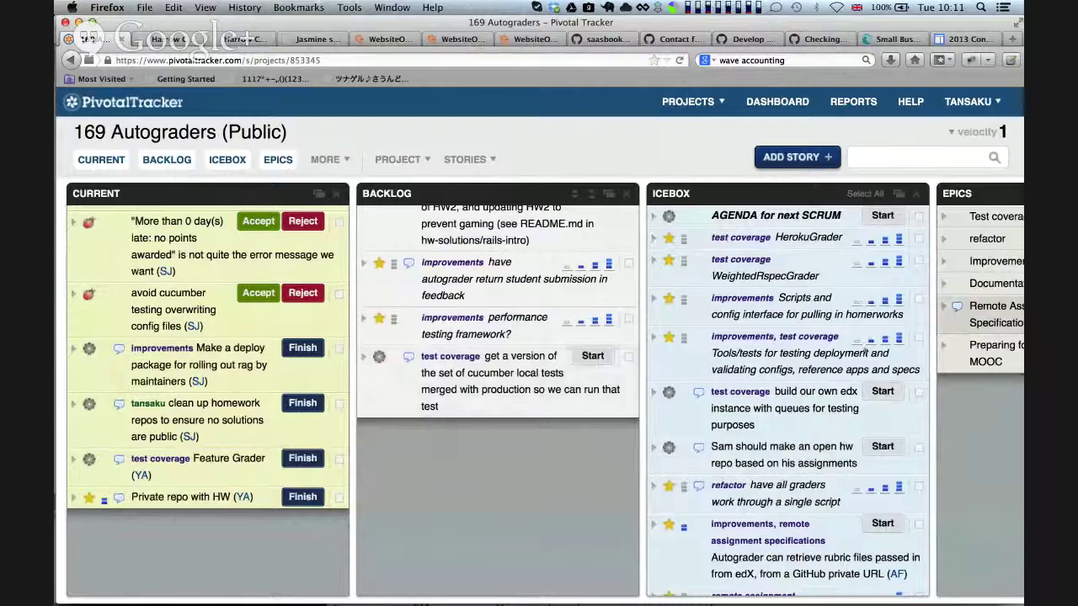
{"action": "scroll", "coordinate": [994, 434], "scroll_direction": "right", "scroll_amount": 5}
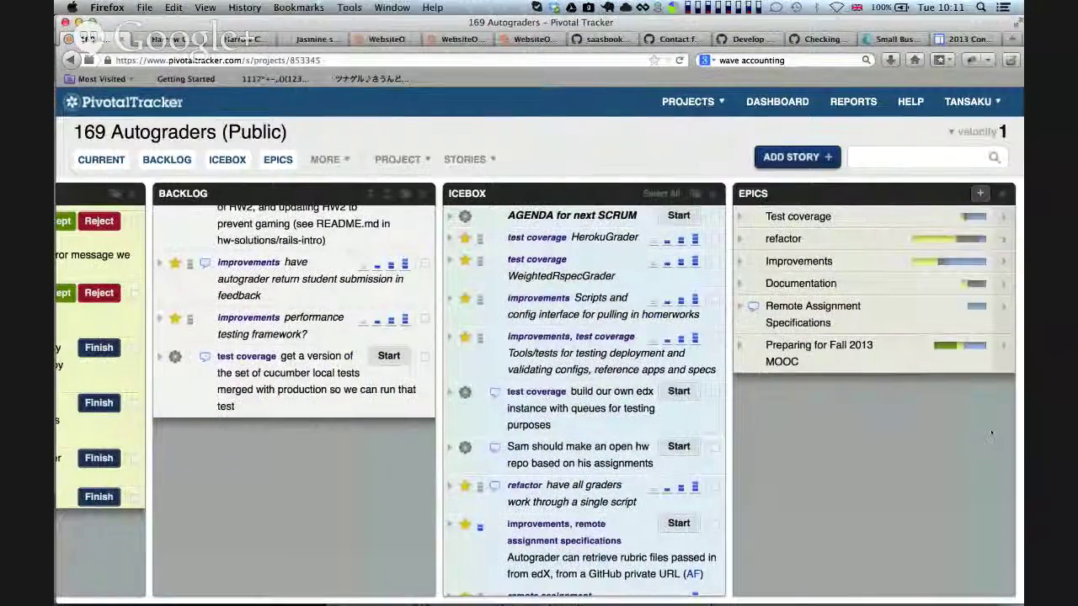
{"action": "scroll", "coordinate": [255, 442], "scroll_direction": "left", "scroll_amount": 5}
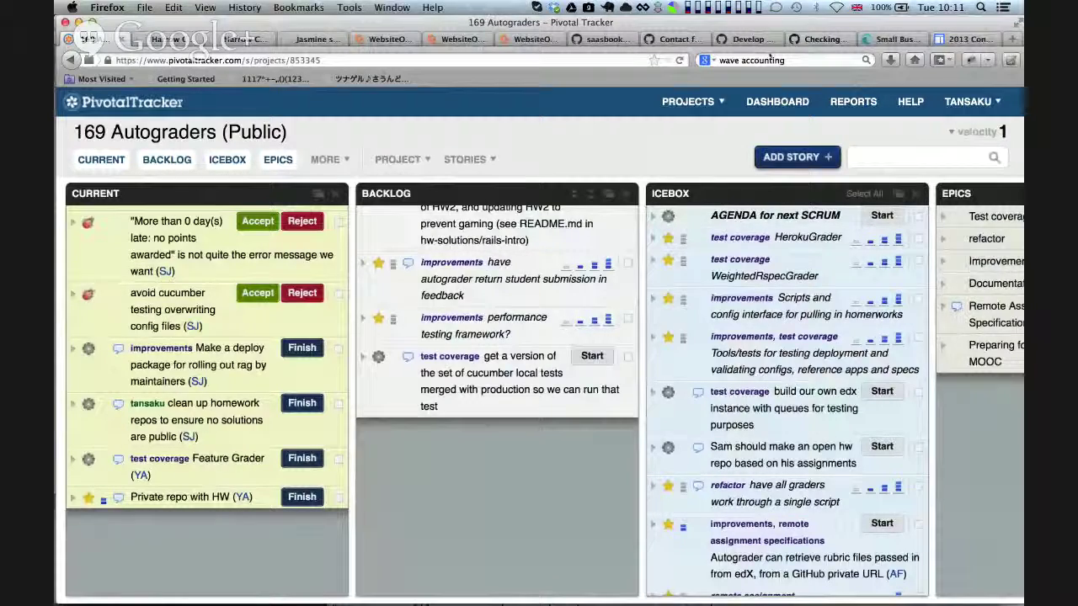
{"action": "key", "text": "super+Tab"}
{"action": "key", "text": "Escape"}
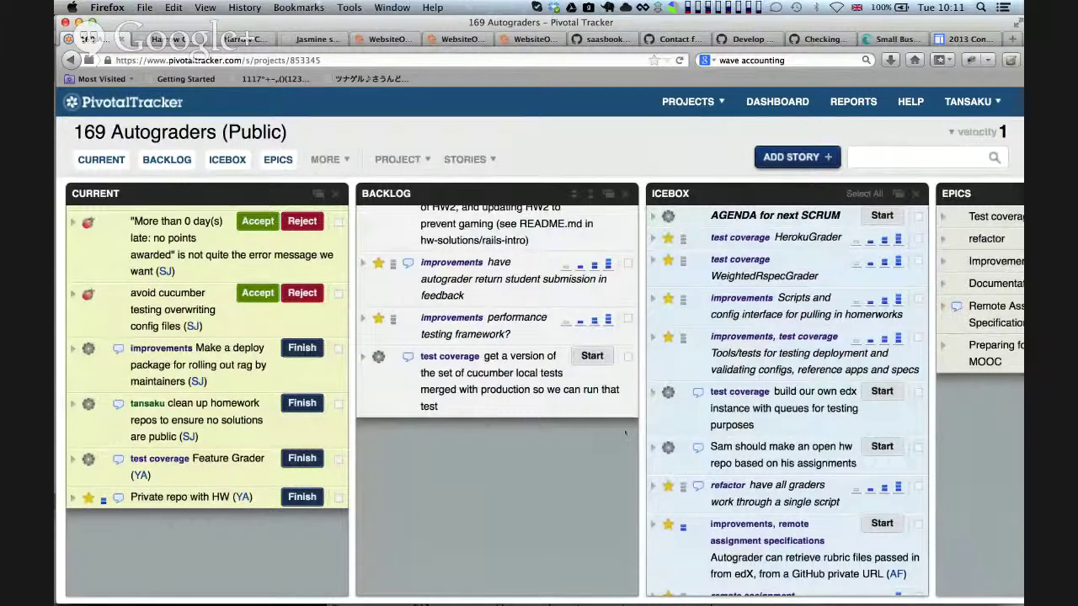
{"action": "scroll", "coordinate": [625, 434], "scroll_direction": "up", "scroll_amount": 2}
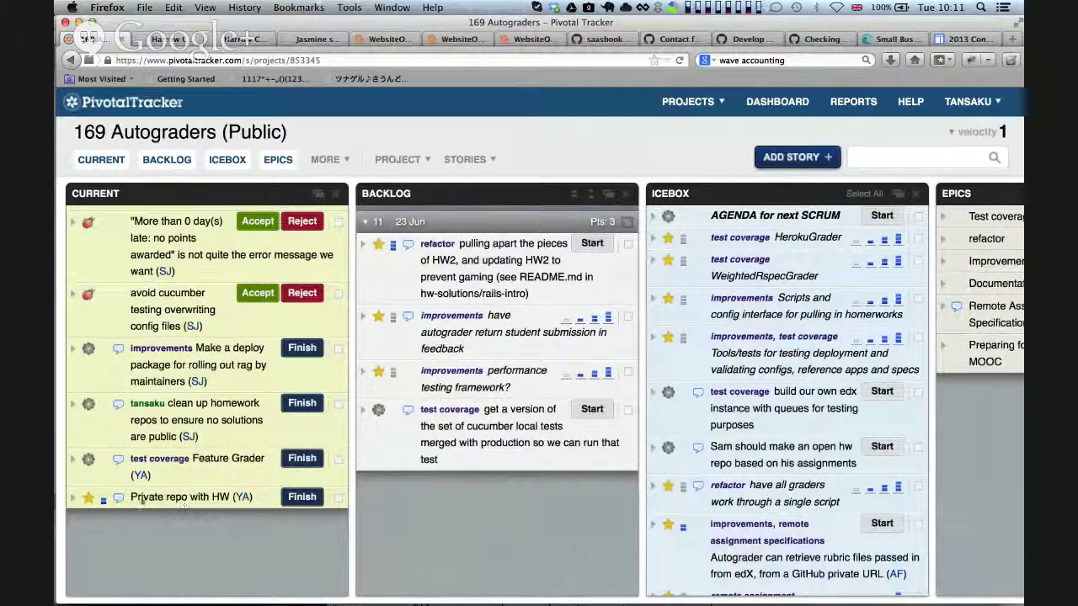
Expand and collapse the Private repo with HW story to review its details
{"action": "left_click", "coordinate": [73, 497]}
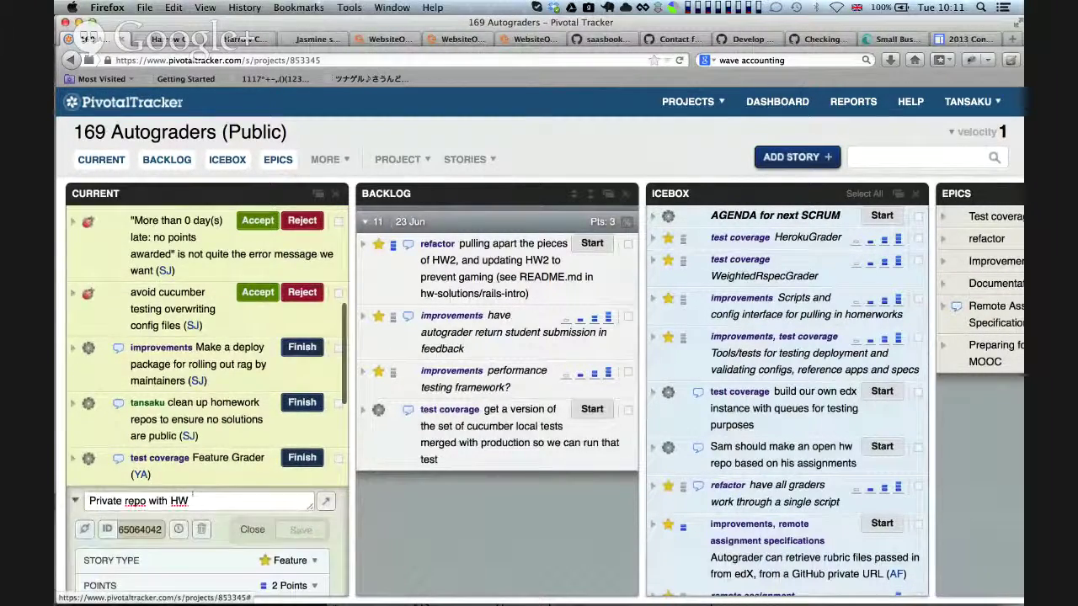
{"action": "scroll", "coordinate": [193, 498], "scroll_direction": "down", "scroll_amount": 10}
{"action": "scroll", "coordinate": [193, 498], "scroll_direction": "up", "scroll_amount": 9}
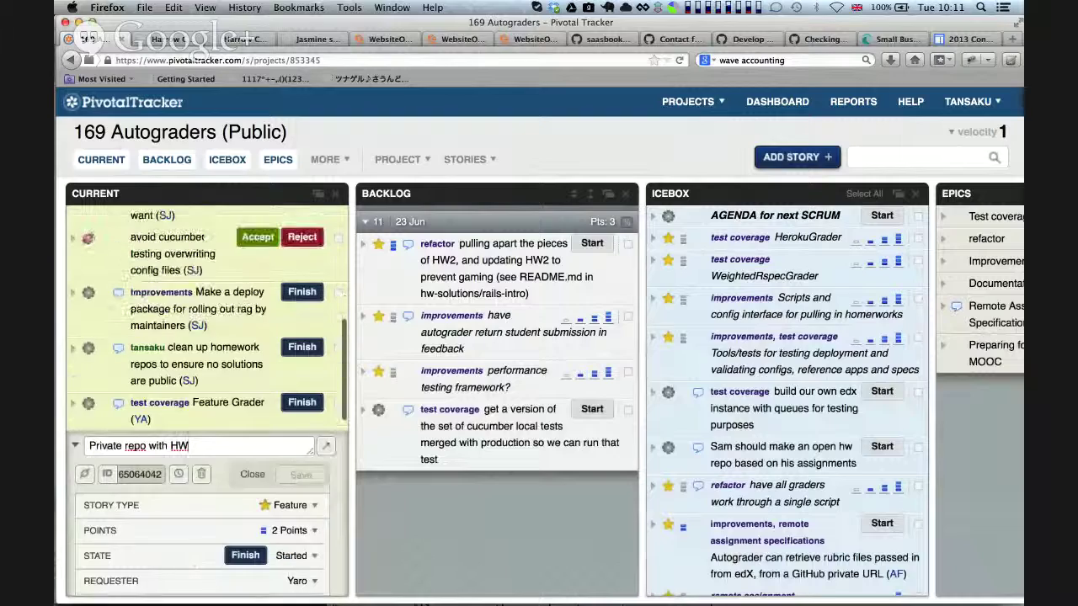
{"action": "left_click", "coordinate": [74, 445]}
{"action": "left_click", "coordinate": [74, 443]}
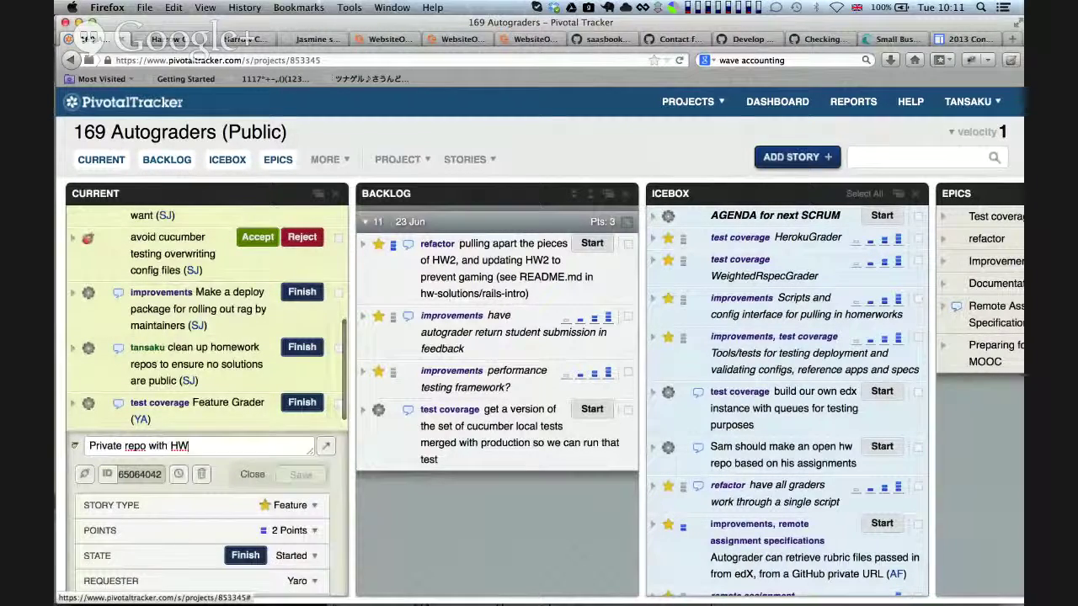
{"action": "left_click", "coordinate": [74, 446]}
{"action": "left_click", "coordinate": [74, 443]}
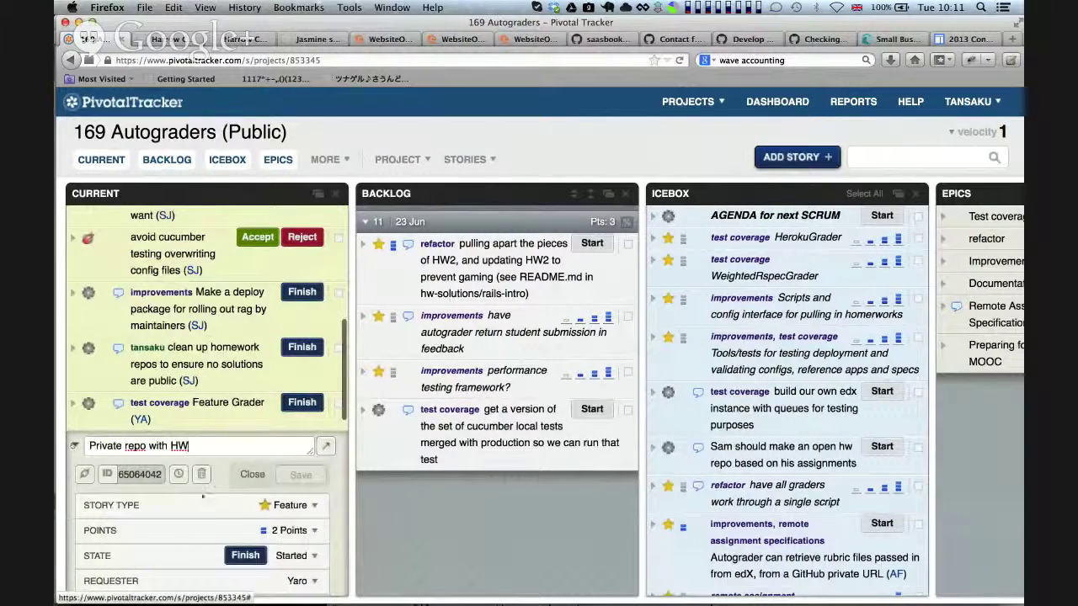
{"action": "scroll", "coordinate": [202, 497], "scroll_direction": "down", "scroll_amount": 10}
{"action": "scroll", "coordinate": [202, 497], "scroll_direction": "up", "scroll_amount": 15}
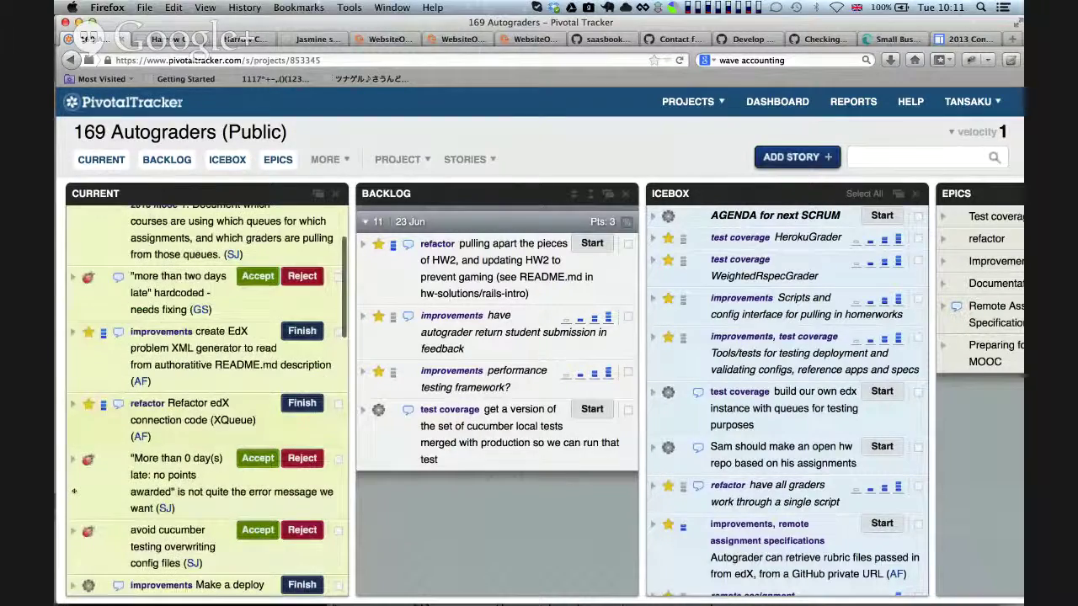
{"action": "scroll", "coordinate": [74, 492], "scroll_direction": "down", "scroll_amount": 5}
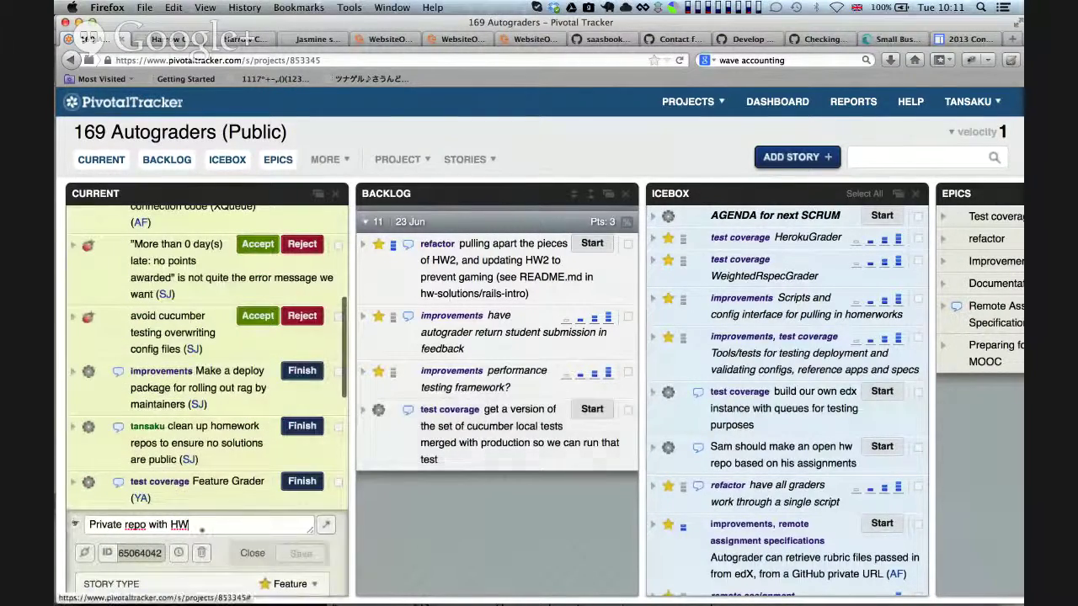
{"action": "left_click", "coordinate": [74, 524]}
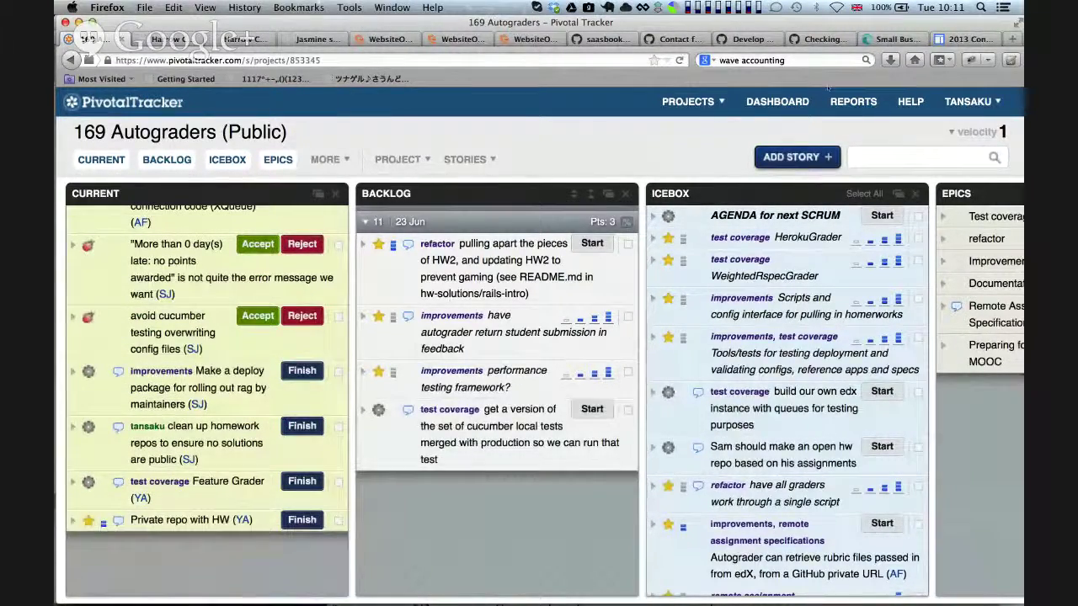
{"action": "left_click", "coordinate": [712, 102]}
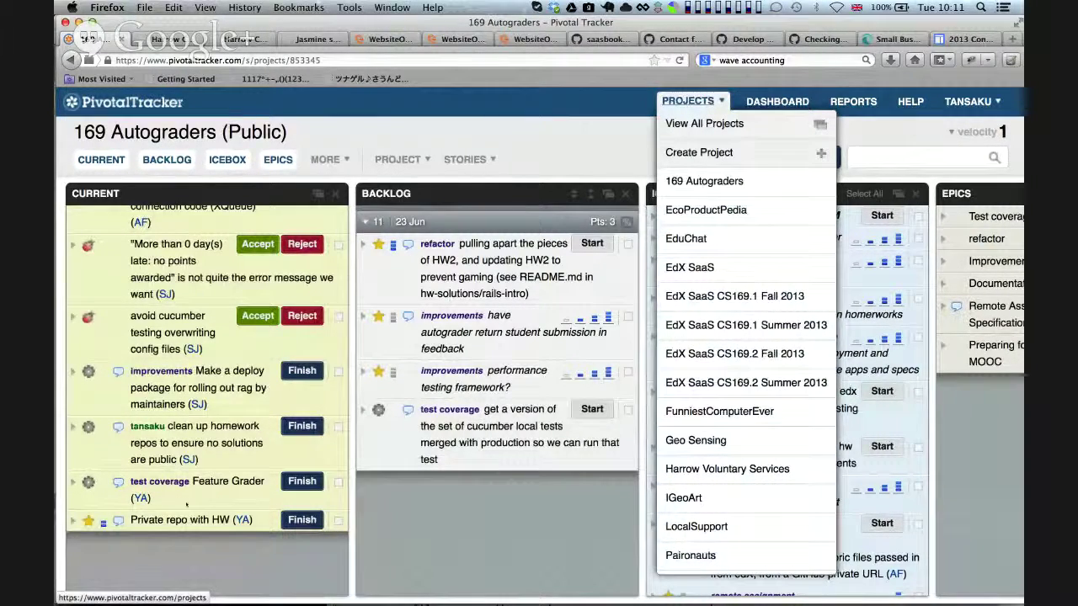
{"action": "left_click", "coordinate": [73, 520]}
Correct 'privae' to 'private' in the story's description and save it
{"action": "left_click", "coordinate": [98, 517]}
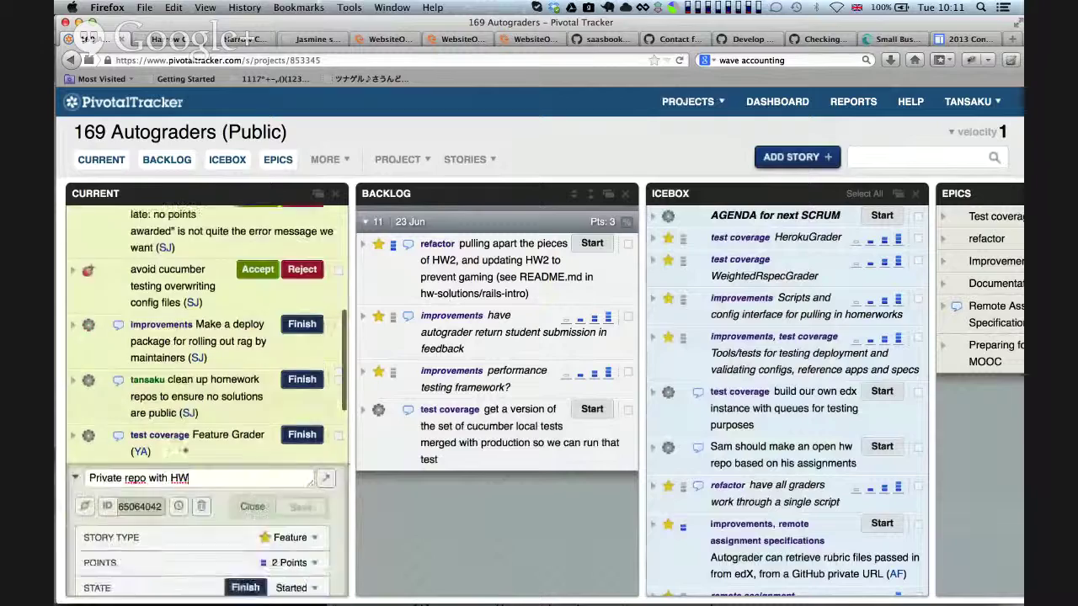
{"action": "scroll", "coordinate": [181, 453], "scroll_direction": "down", "scroll_amount": 5}
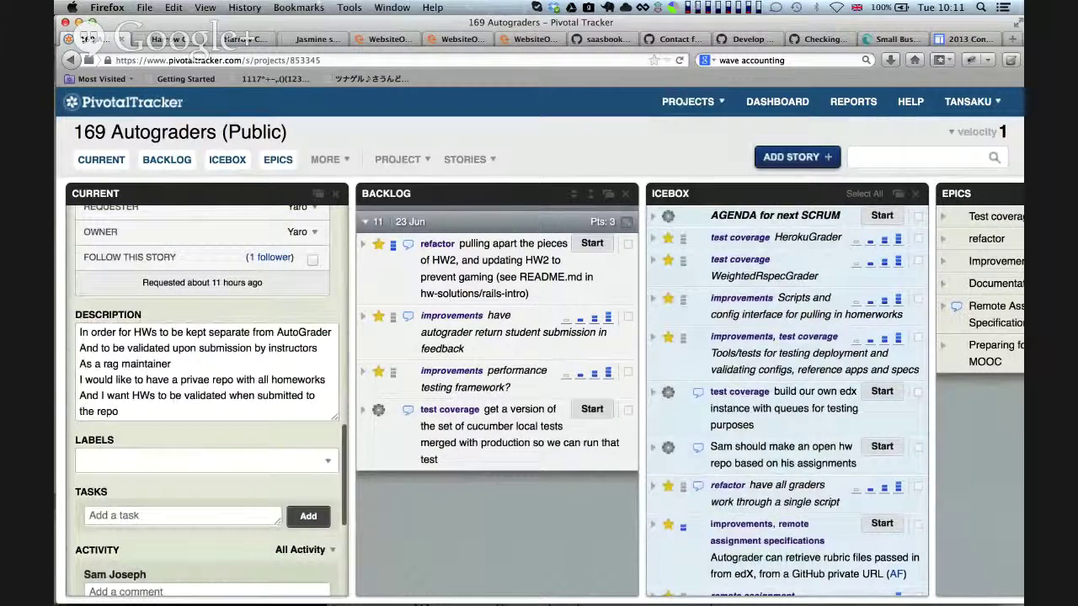
{"action": "left_click", "coordinate": [207, 380]}
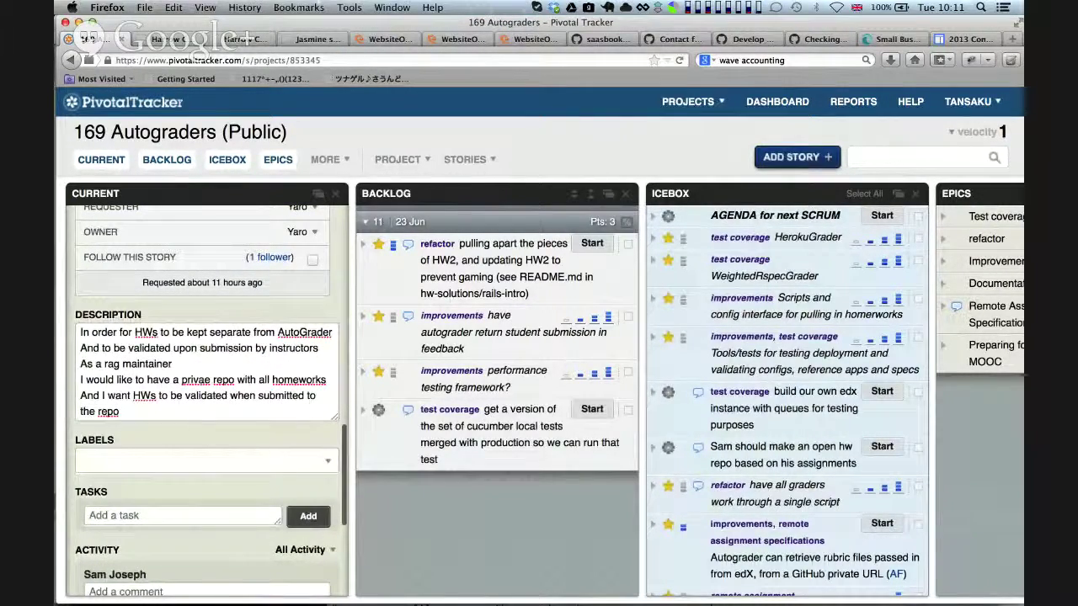
{"action": "type", "text": "t"}
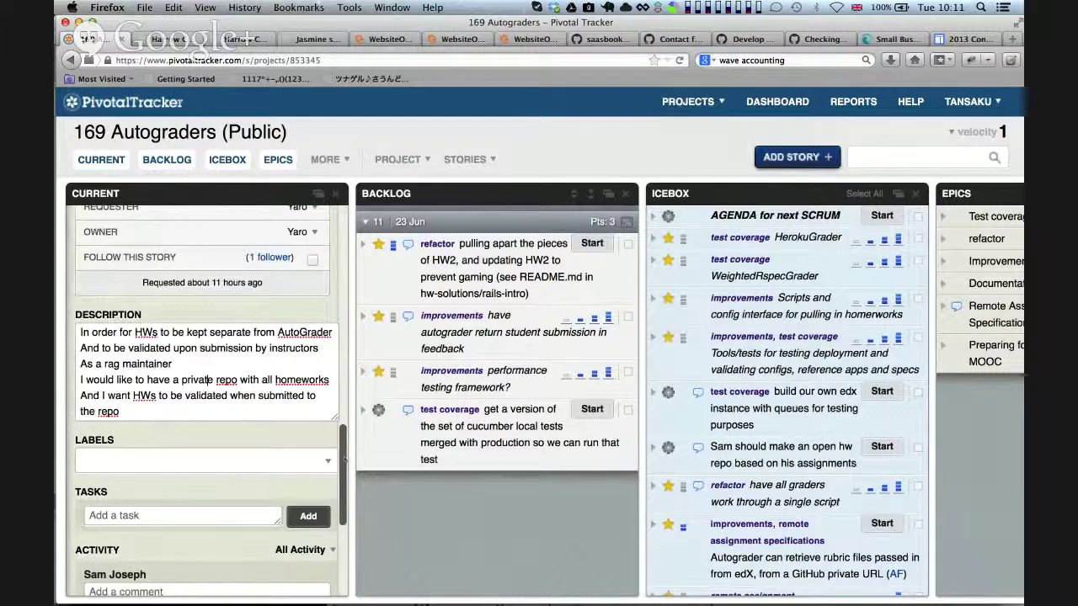
{"action": "left_click_drag", "start_coordinate": [345, 459], "coordinate": [324, 364]}
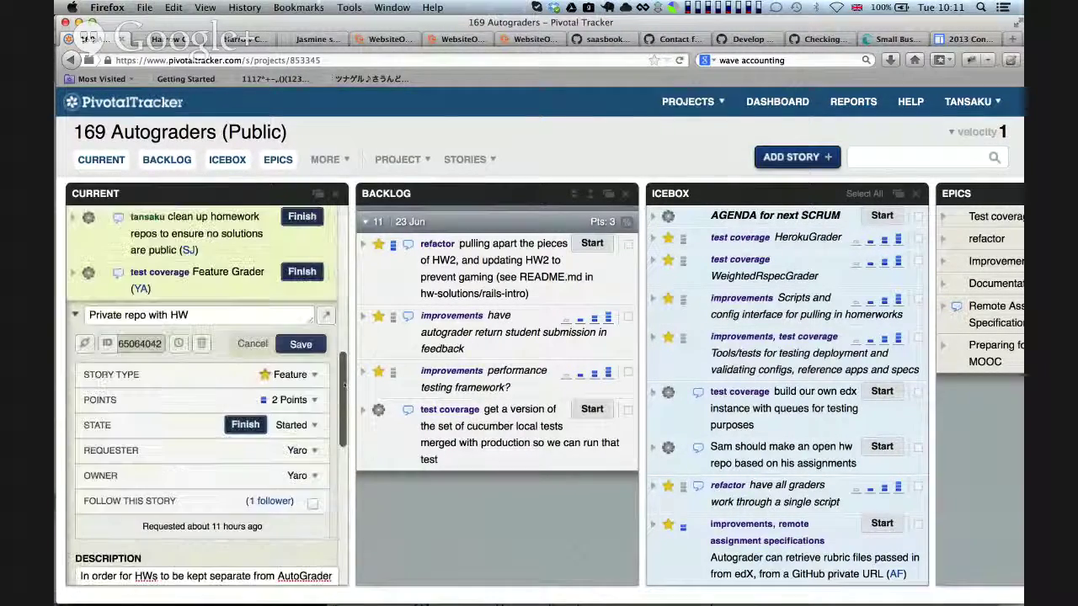
{"action": "left_click", "coordinate": [301, 343]}
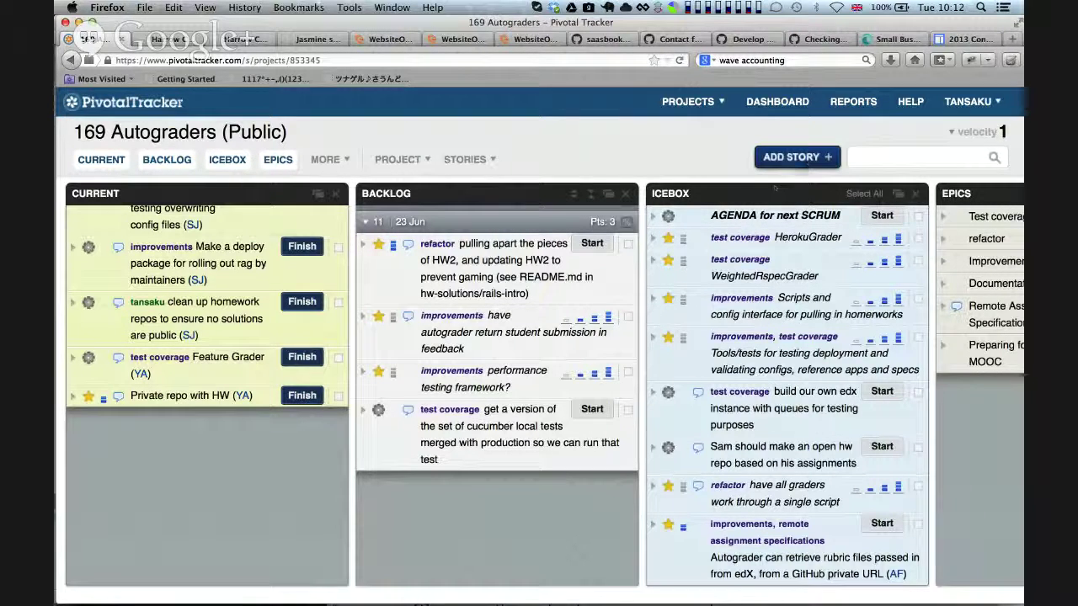
{"action": "left_click", "coordinate": [807, 160]}
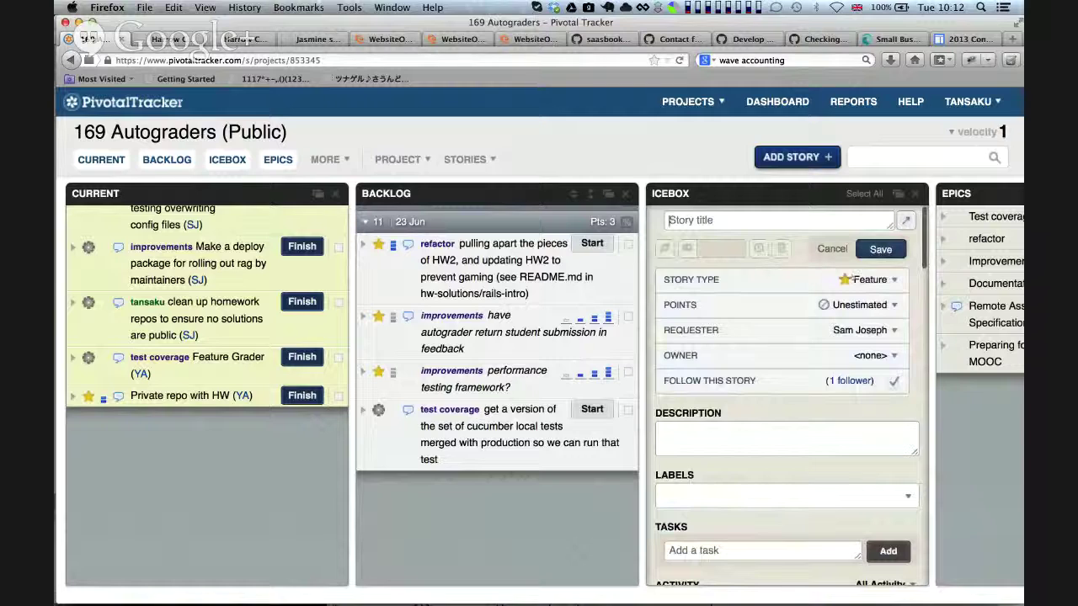
Create an Icebox Chore story whose title requests a team member's bio
{"action": "left_click", "coordinate": [872, 280]}
{"action": "left_click", "coordinate": [851, 378]}
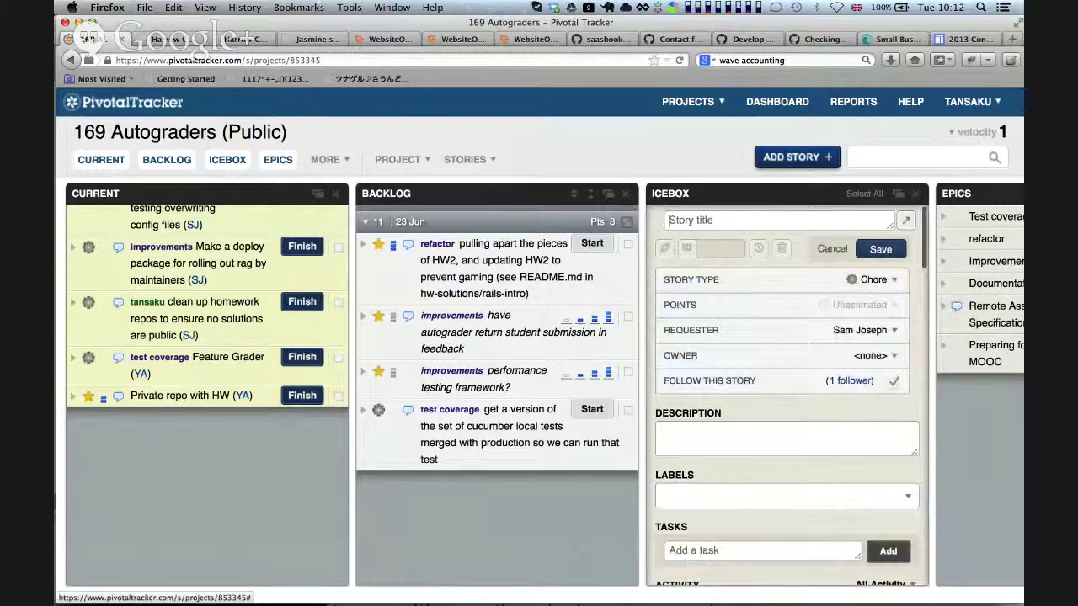
{"action": "type", "text": "b"}
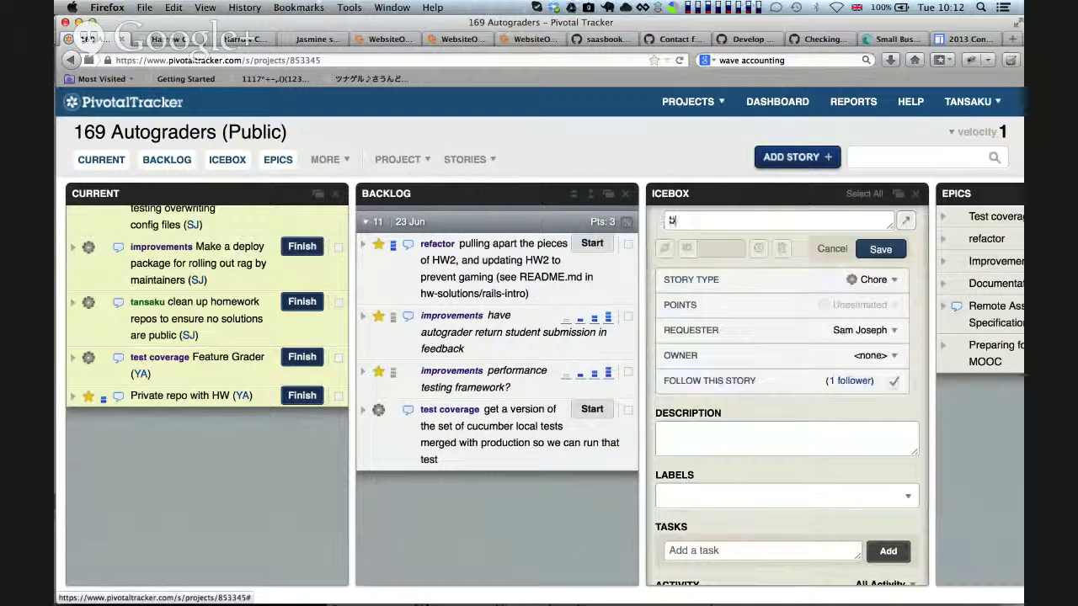
{"action": "type", "text": "io from Yaro"}
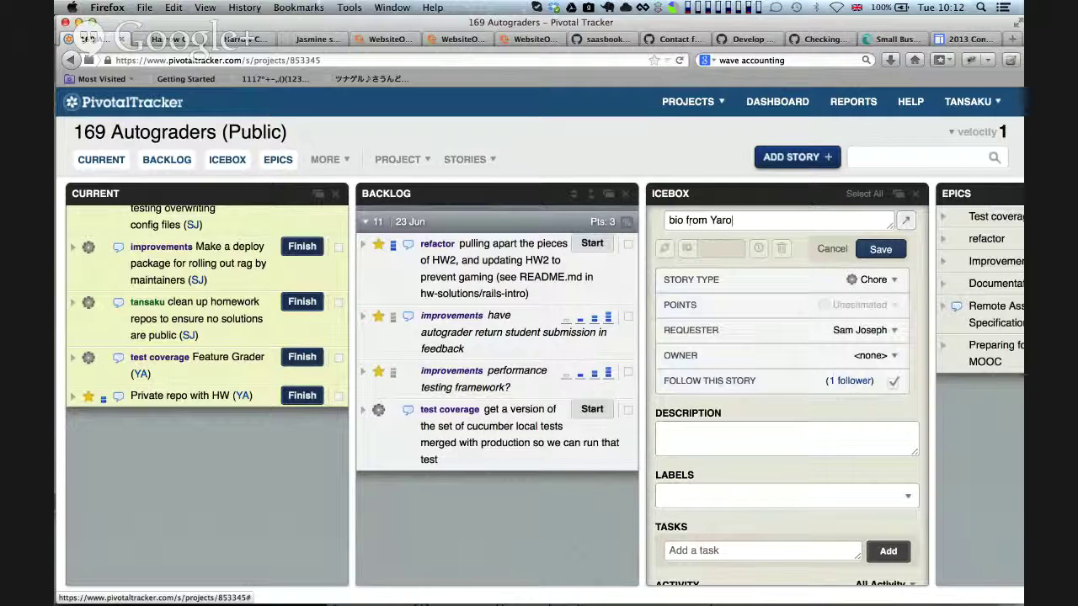
{"action": "key", "text": "Return"}
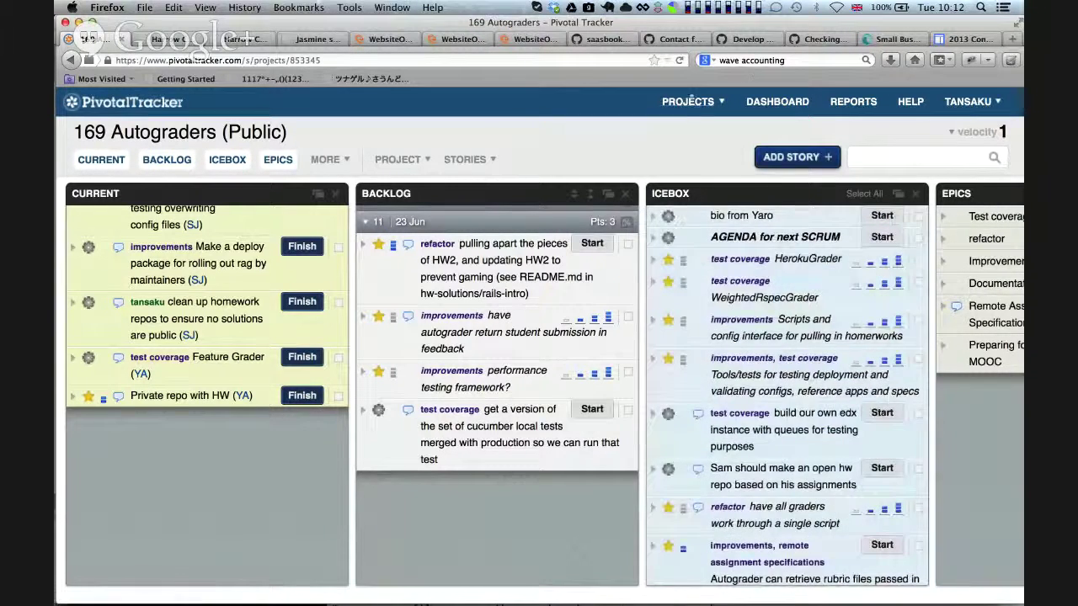
{"action": "left_click", "coordinate": [687, 101]}
{"action": "scroll", "coordinate": [768, 546], "scroll_direction": "down", "scroll_amount": 3}
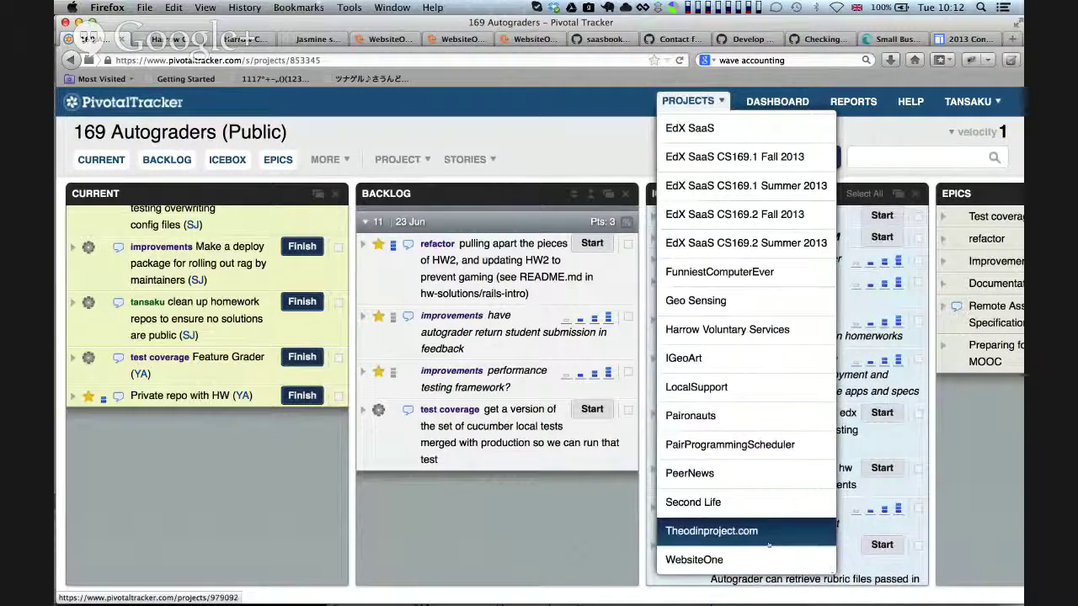
Pick WebsiteOne from the Projects list to load its Public board
{"action": "left_click", "coordinate": [705, 560]}
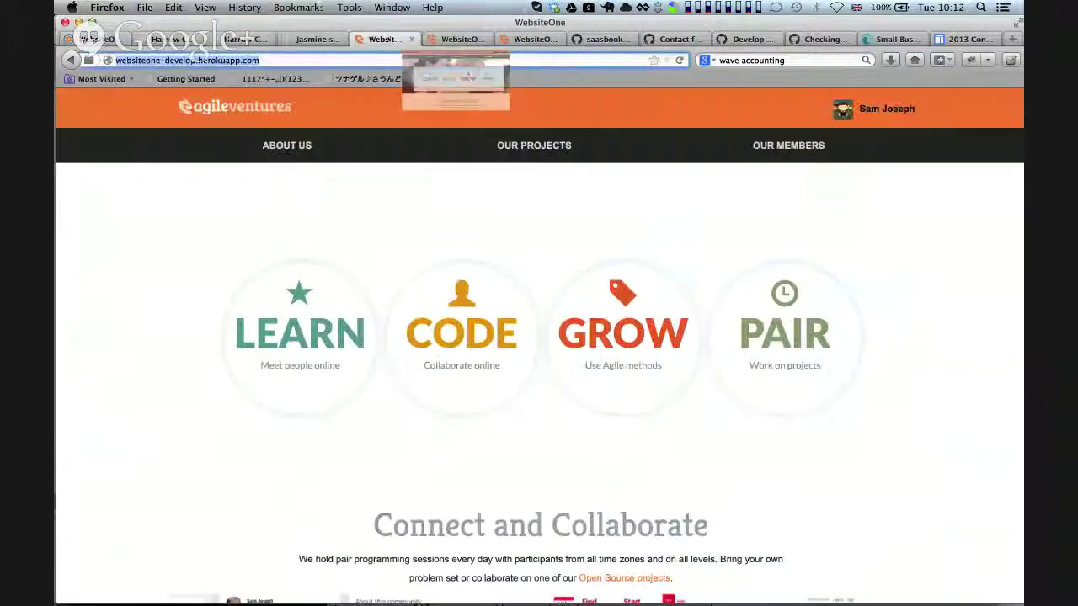
On the production List of Projects, expand Funniest Computer Ever and LocalSupport to show Competition history and Client Meetings (12)
{"action": "left_click", "coordinate": [392, 38]}
{"action": "key", "text": "ctrl+Tab"}
{"action": "key", "text": "ctrl+Tab"}
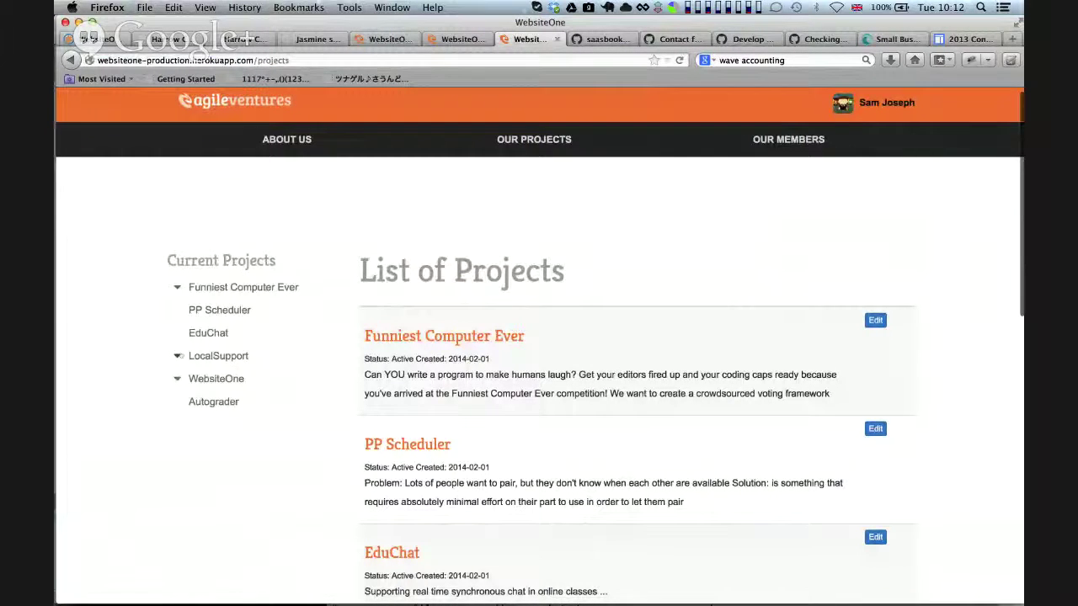
{"action": "left_click", "coordinate": [179, 357]}
{"action": "left_click", "coordinate": [179, 356]}
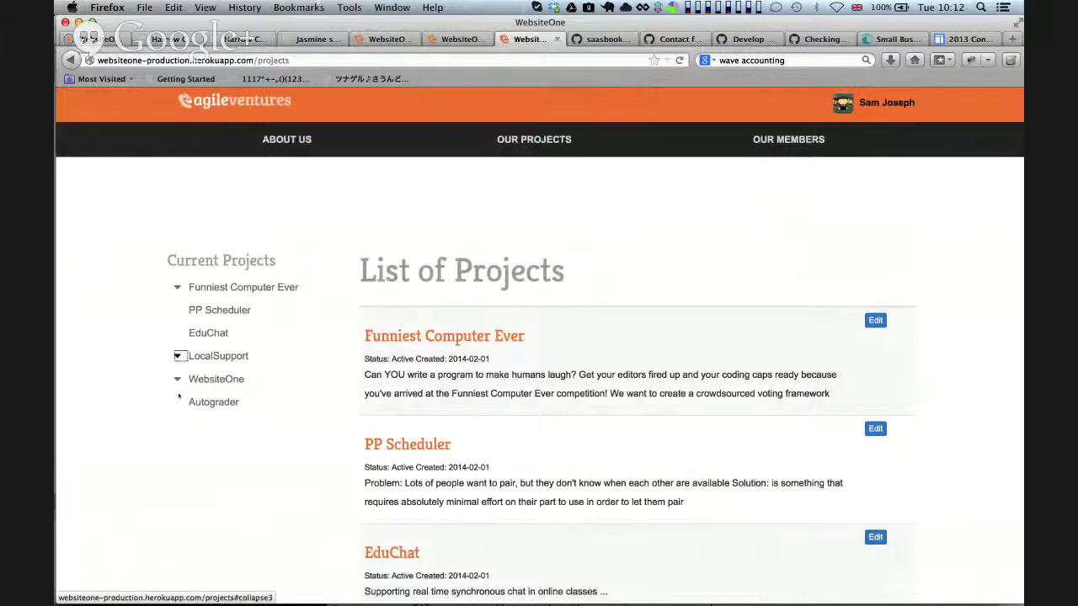
{"action": "left_click", "coordinate": [180, 356]}
{"action": "left_click", "coordinate": [177, 403]}
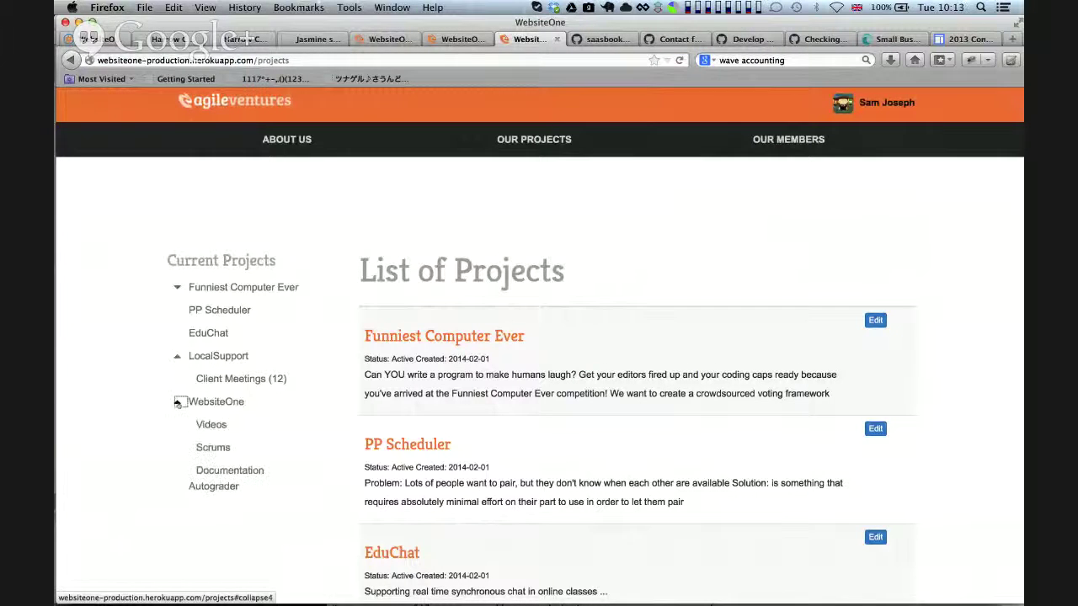
{"action": "left_click", "coordinate": [177, 402]}
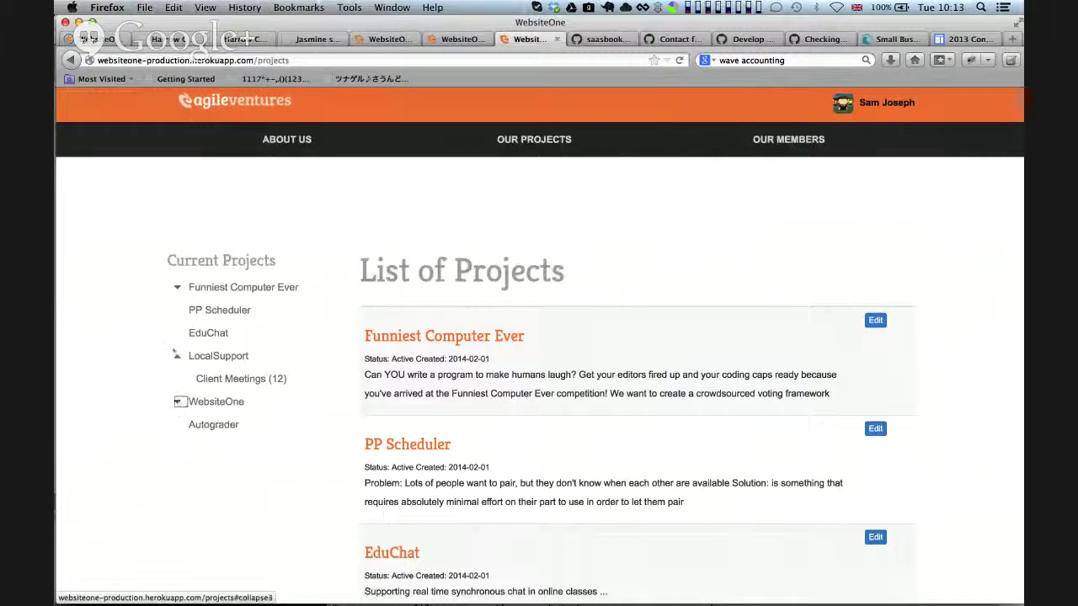
{"action": "left_click", "coordinate": [176, 287]}
{"action": "left_click", "coordinate": [177, 287]}
{"action": "left_click", "coordinate": [177, 288]}
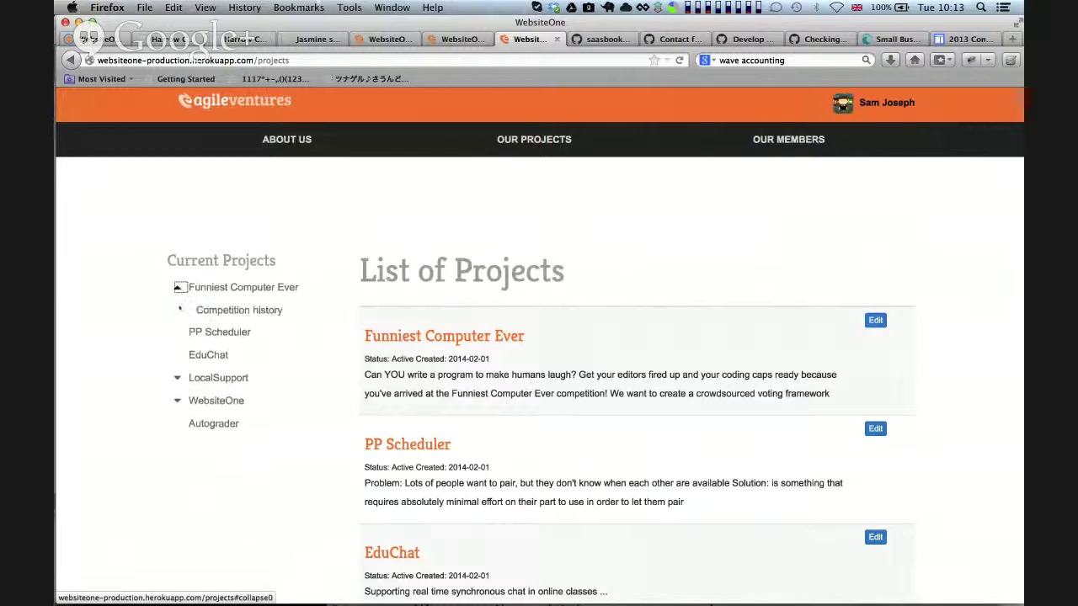
{"action": "left_click", "coordinate": [177, 379]}
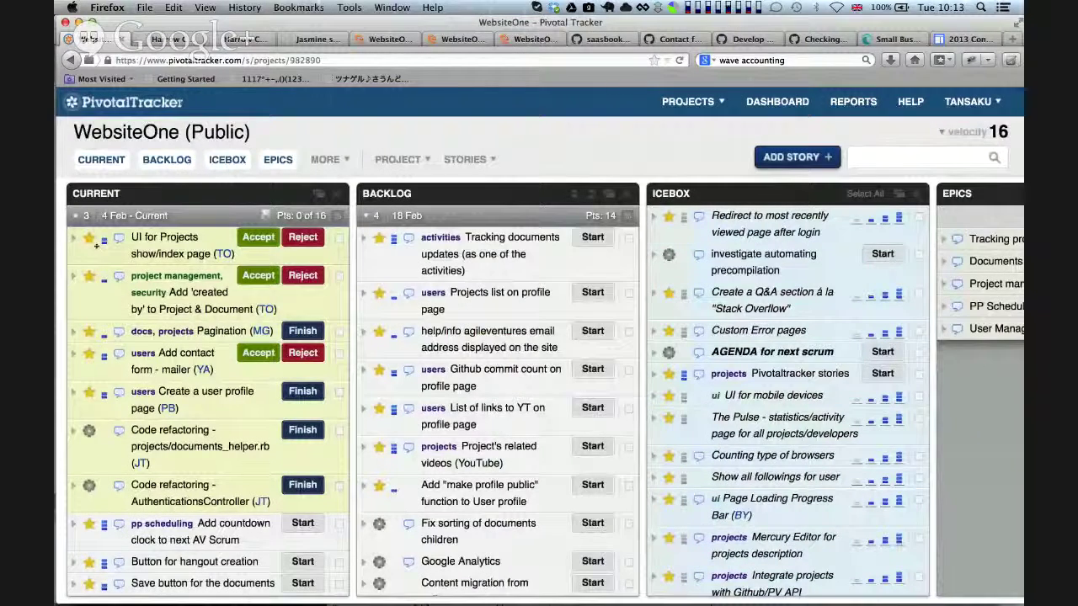
Expand the delivered 'UI for Projects show/index page' story, then return to the live projects list
{"action": "left_click", "coordinate": [137, 252]}
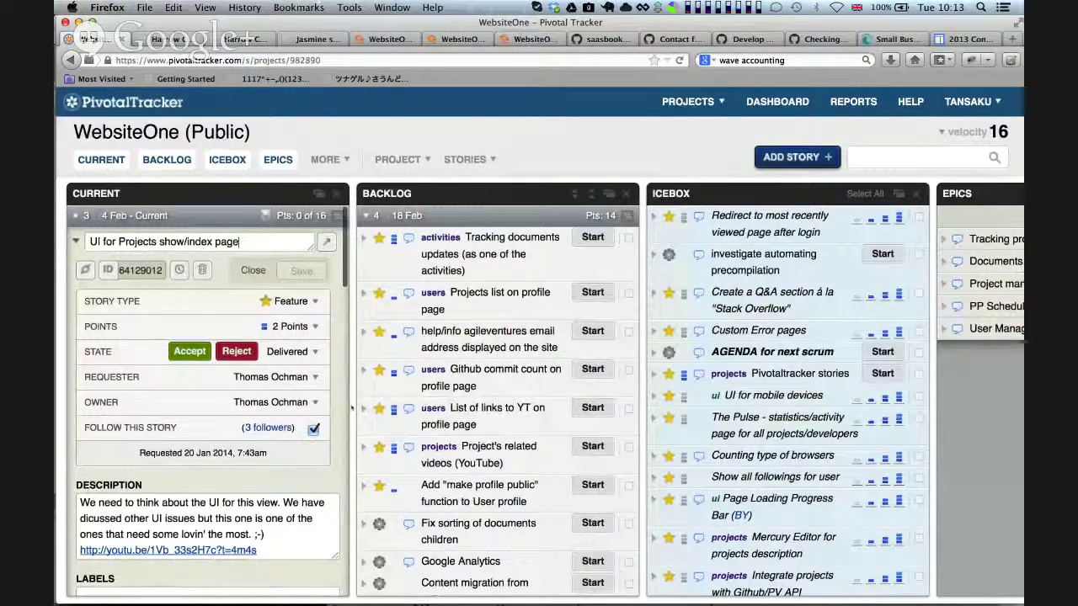
{"action": "key", "text": "ctrl+Tab"}
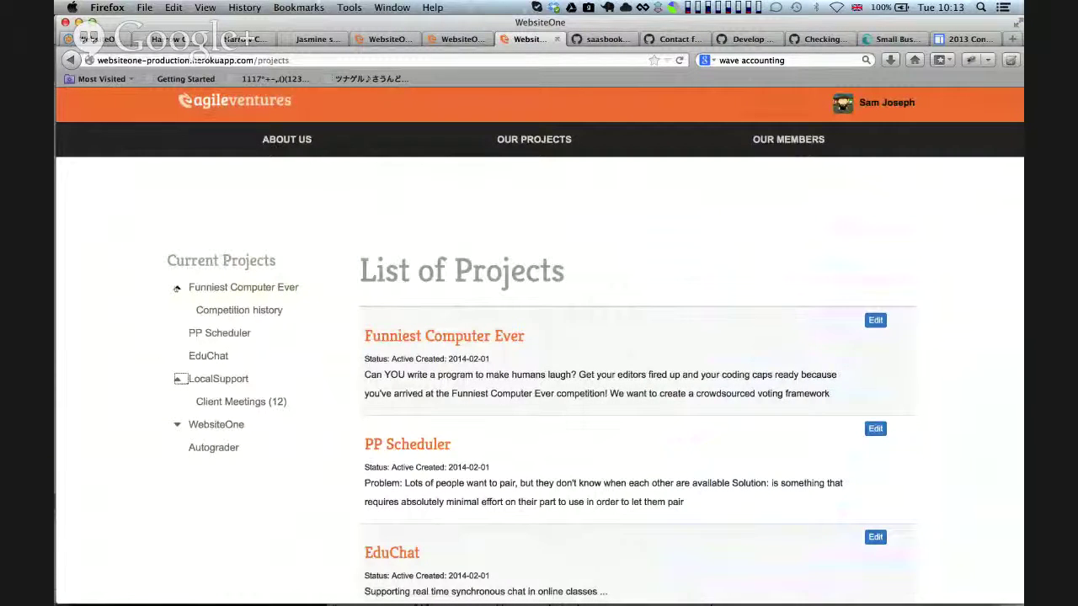
Collapse Funniest Computer Ever to hide Competition history, then move to Chrome
{"action": "left_click", "coordinate": [177, 288]}
{"action": "left_click", "coordinate": [177, 288]}
{"action": "left_click", "coordinate": [176, 288]}
{"action": "left_click", "coordinate": [178, 288]}
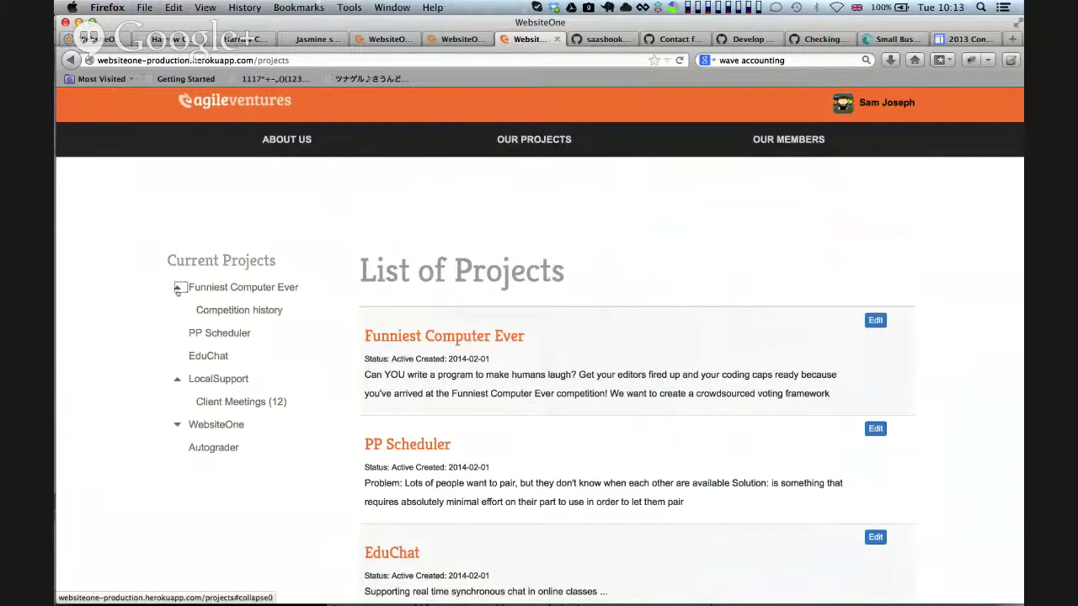
{"action": "left_click", "coordinate": [178, 288]}
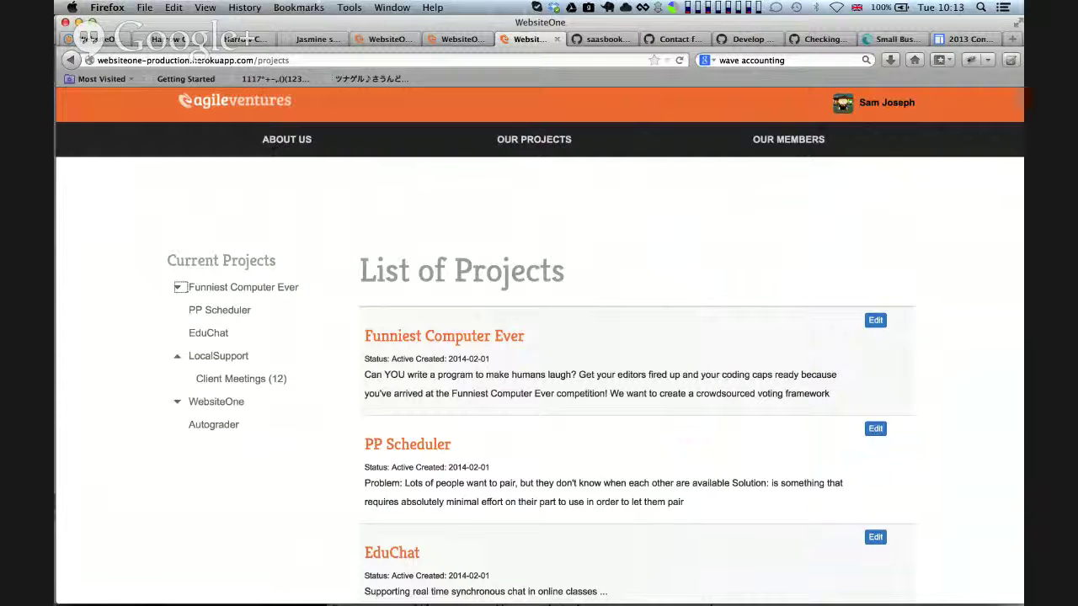
{"action": "key", "text": "super+Tab"}
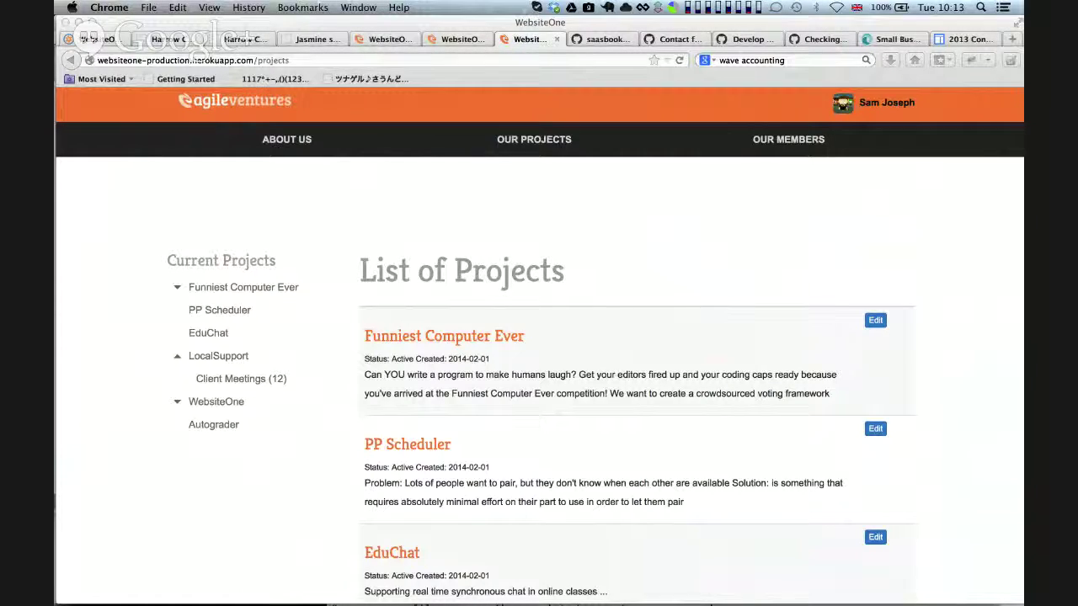
In the beta-saasers Teleconference 2014-02-03 notes, collapse Big Questions to hide Funding, then return to WebsiteOne
{"action": "key", "text": "super+grave"}
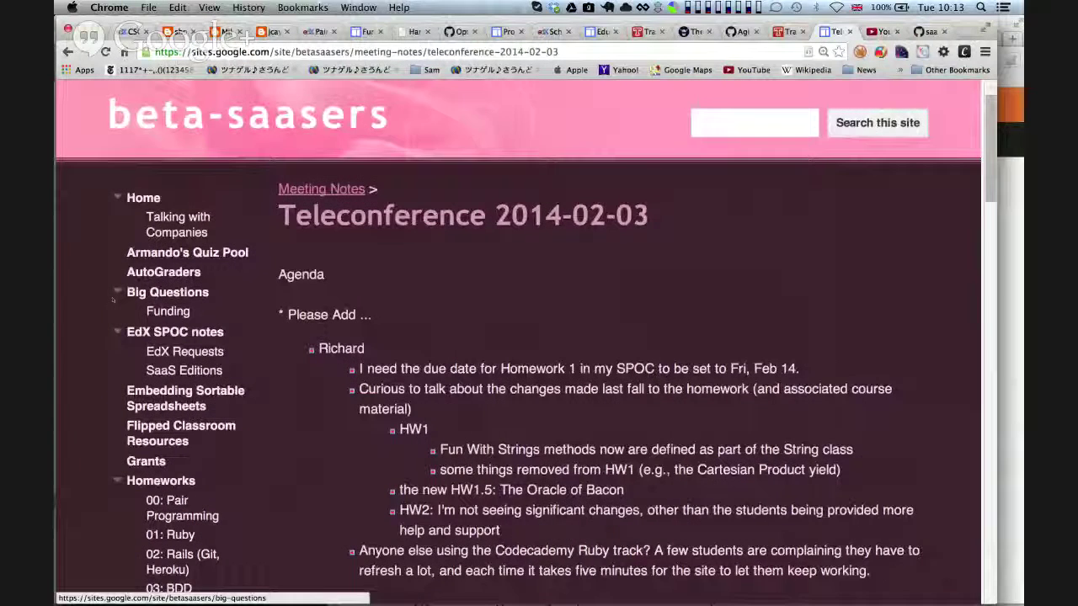
{"action": "left_click", "coordinate": [118, 292]}
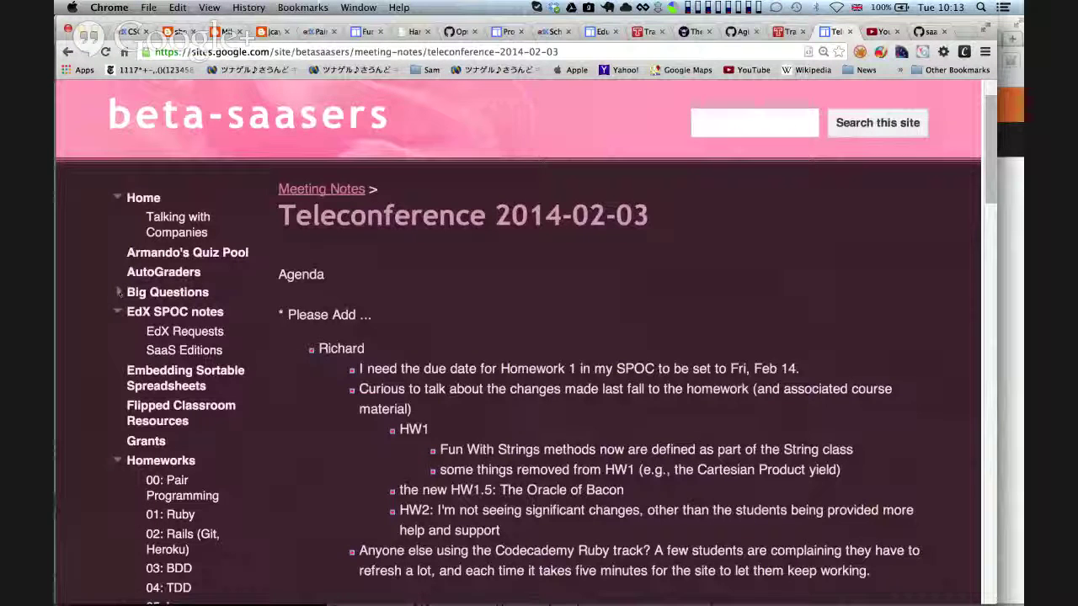
{"action": "left_click", "coordinate": [118, 293]}
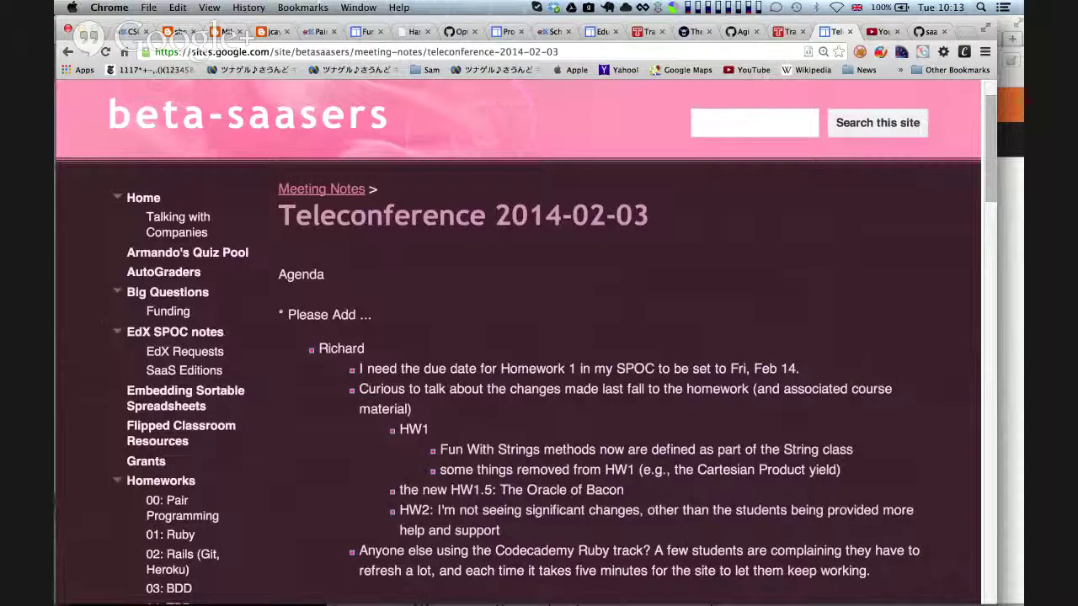
{"action": "left_click", "coordinate": [120, 291]}
{"action": "left_click", "coordinate": [120, 292]}
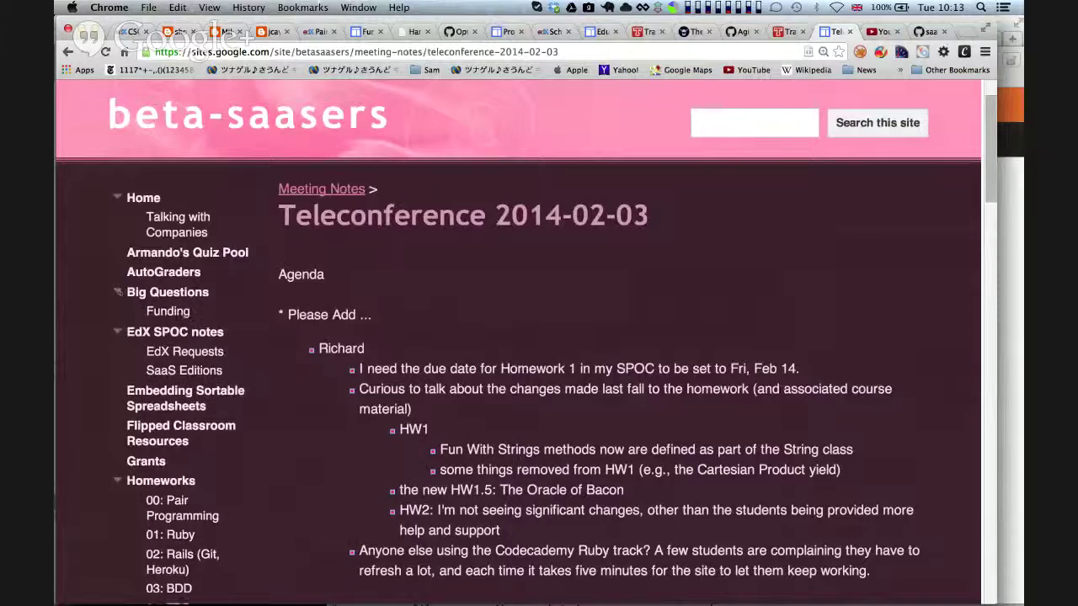
{"action": "left_click", "coordinate": [120, 292]}
{"action": "left_click", "coordinate": [119, 292]}
{"action": "left_click", "coordinate": [120, 292]}
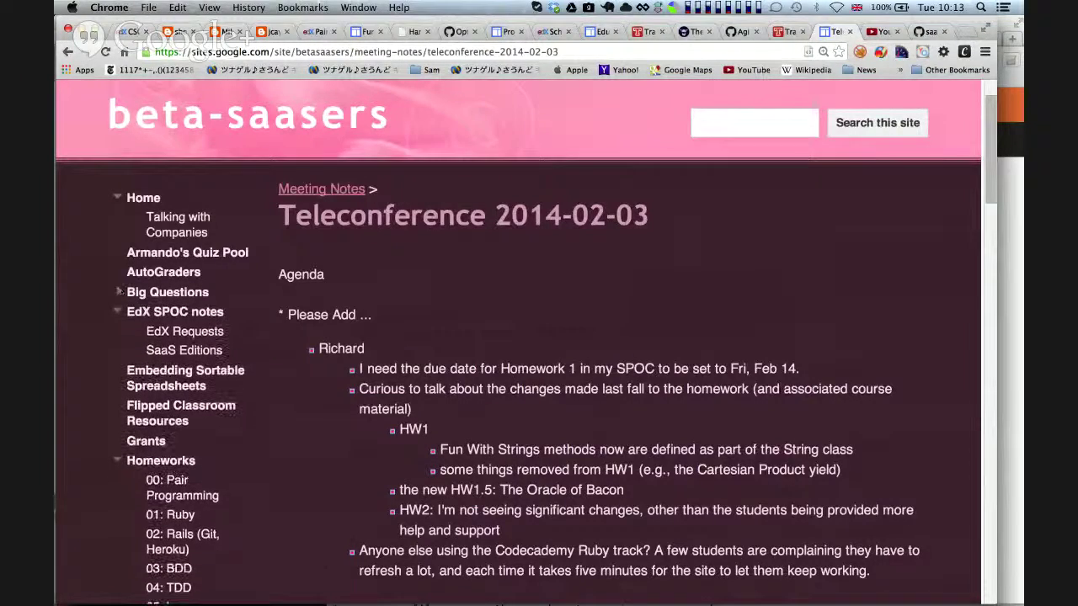
{"action": "key", "text": "ctrl+Right"}
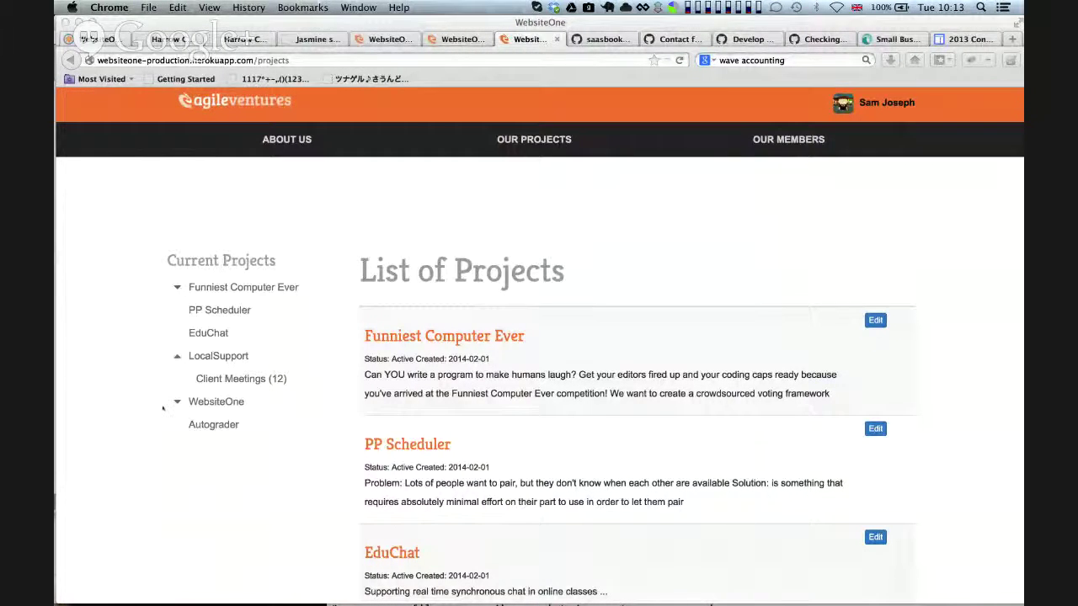
Expand the WebsiteOne entry in Current Projects to list Videos, Scrums and Documentation
{"action": "left_click", "coordinate": [176, 404]}
{"action": "left_click", "coordinate": [176, 402]}
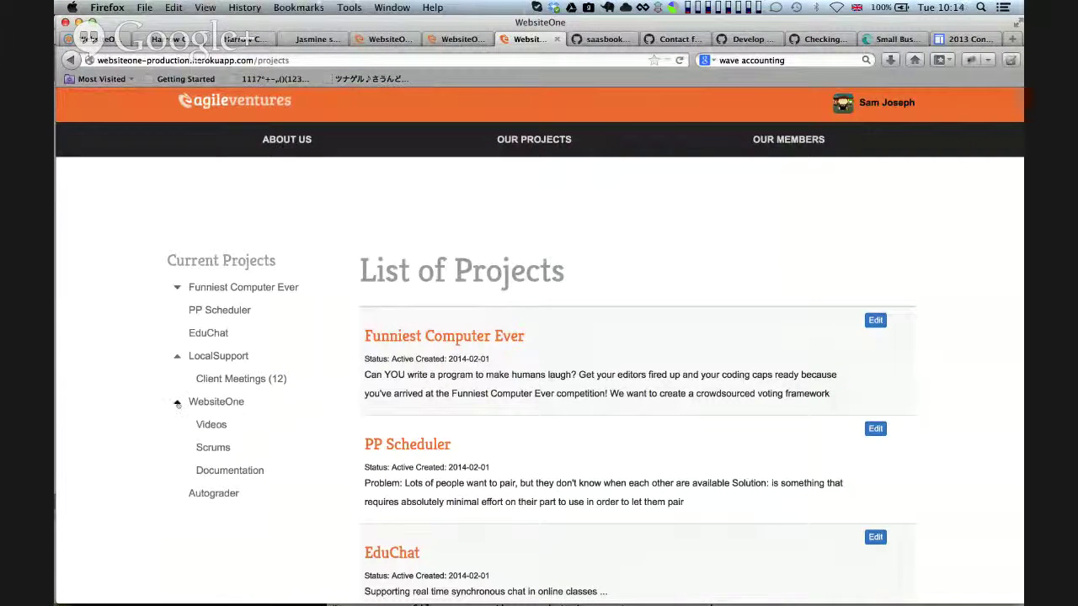
{"action": "left_click", "coordinate": [146, 450]}
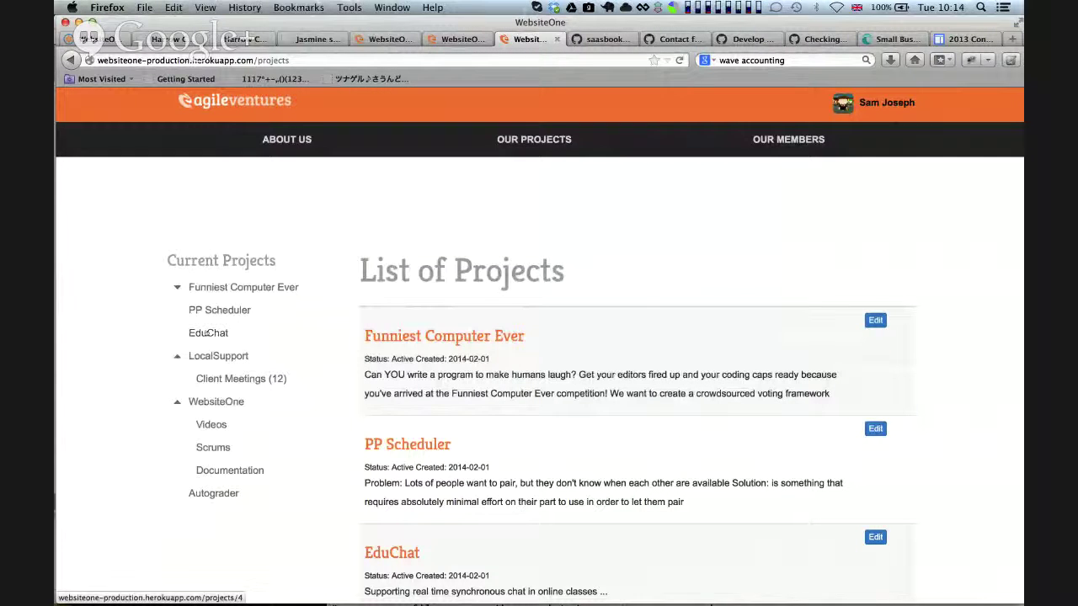
{"action": "key", "text": "super+Tab"}
{"action": "key", "text": "super+Tab"}
{"action": "key", "text": "super+Tab"}
{"action": "key", "text": "super+Tab"}
{"action": "key", "text": "super+Tab"}
{"action": "key", "text": "super+Tab"}
{"action": "key", "text": "super+Tab"}
{"action": "key", "text": "super+Tab"}
{"action": "key", "text": "super+Tab"}
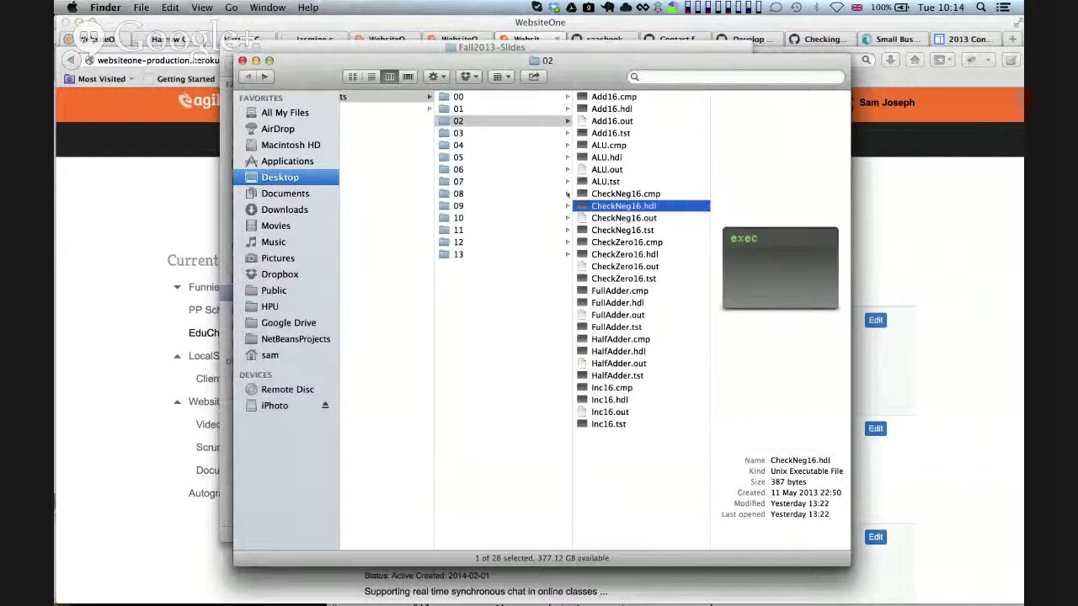
Browse folder 08's ProgramFlow in list view, peeking into BasicLoop and FibonacciSeries before returning to Firefox
{"action": "left_click", "coordinate": [560, 195]}
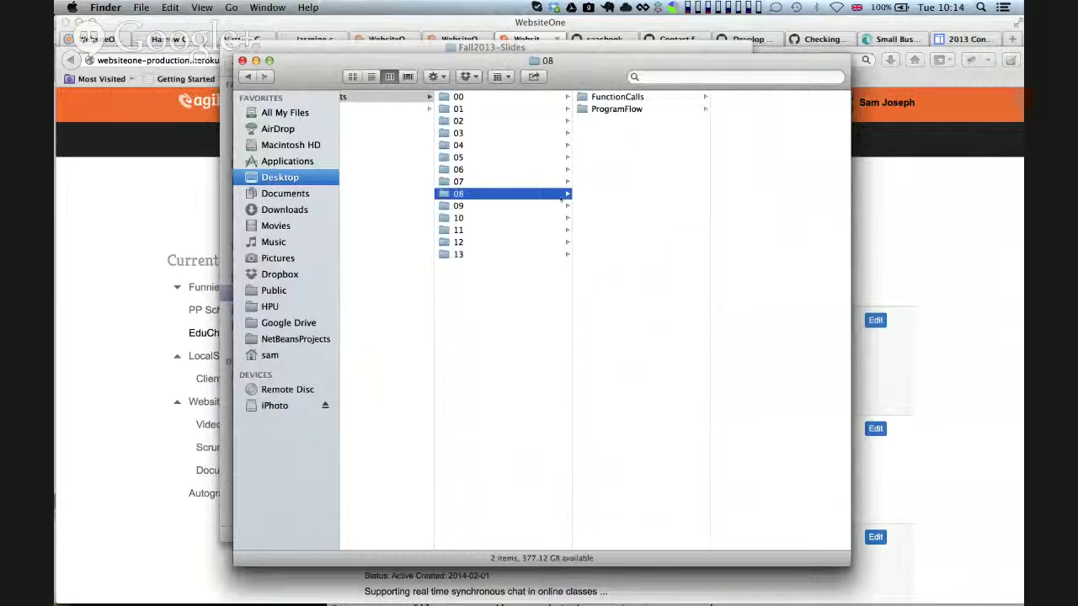
{"action": "left_click", "coordinate": [630, 111]}
{"action": "left_click", "coordinate": [372, 77]}
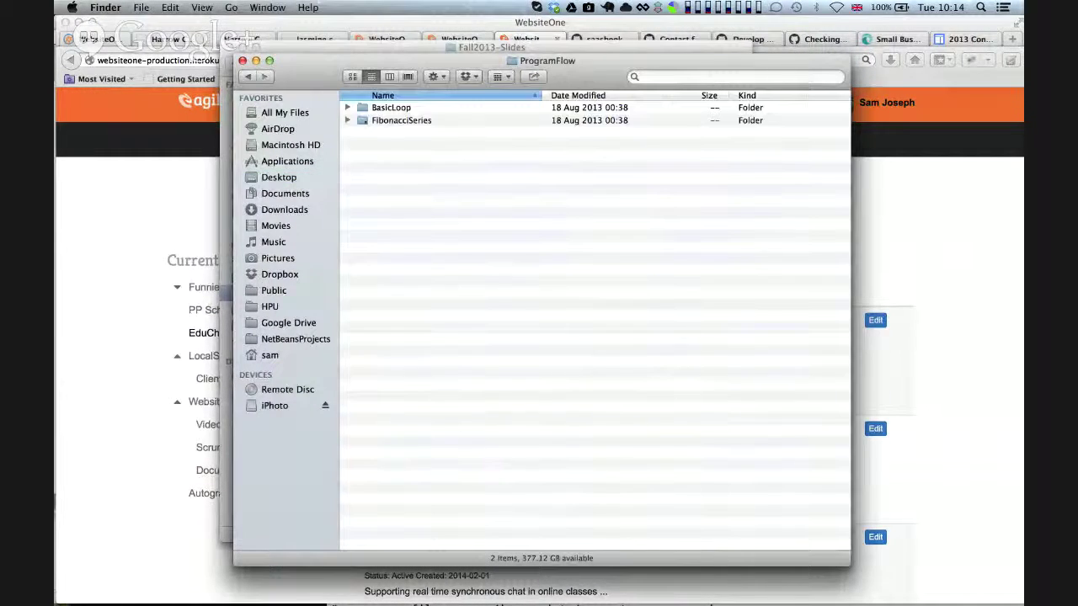
{"action": "left_click", "coordinate": [348, 121]}
{"action": "left_click", "coordinate": [348, 120]}
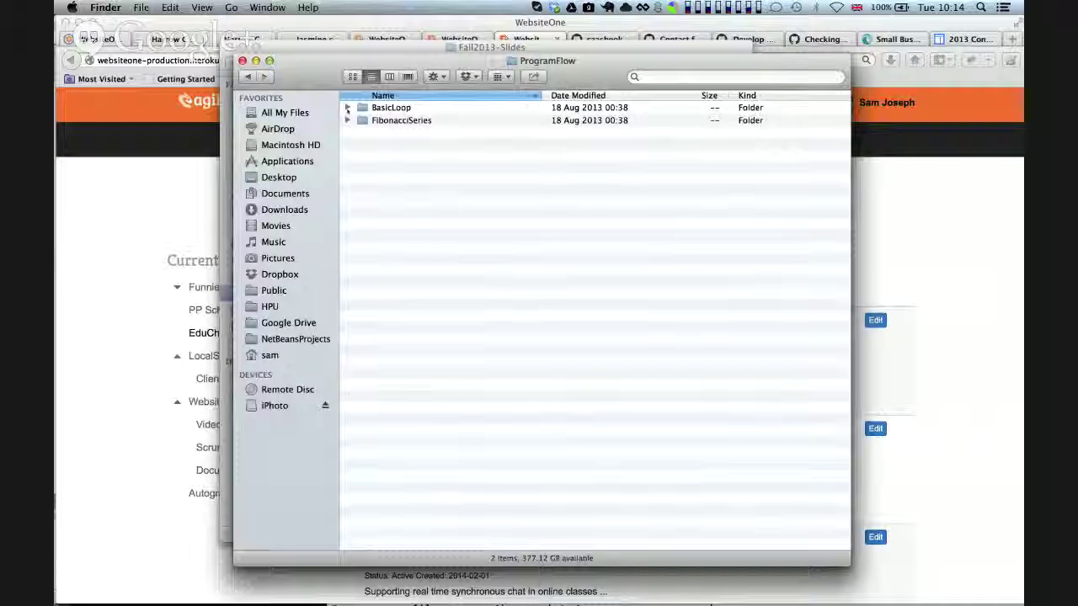
{"action": "left_click", "coordinate": [348, 108]}
{"action": "left_click", "coordinate": [347, 171]}
{"action": "left_click", "coordinate": [347, 171]}
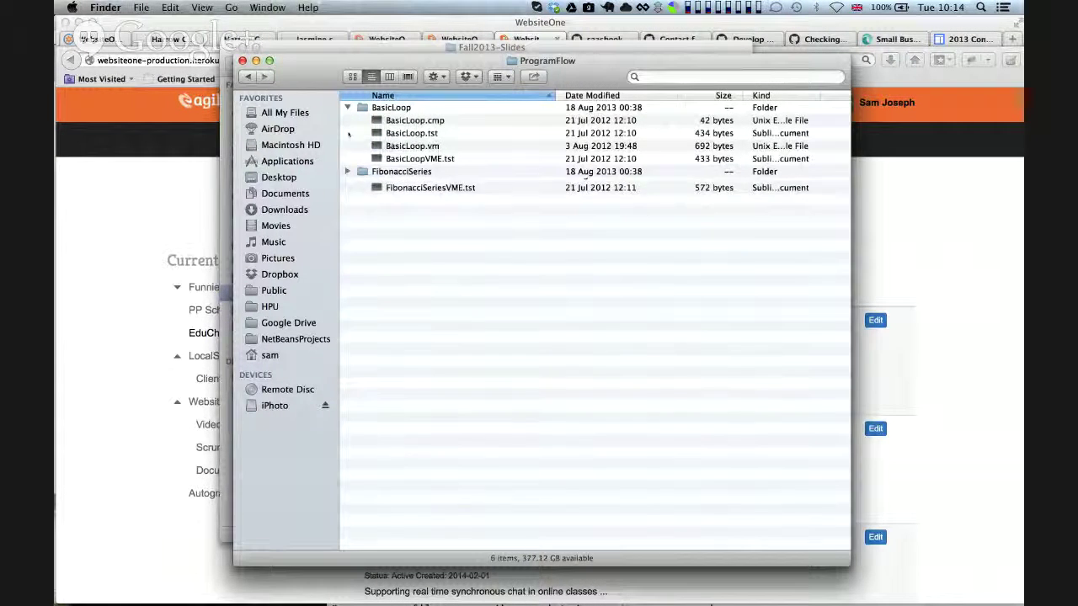
{"action": "left_click", "coordinate": [347, 107]}
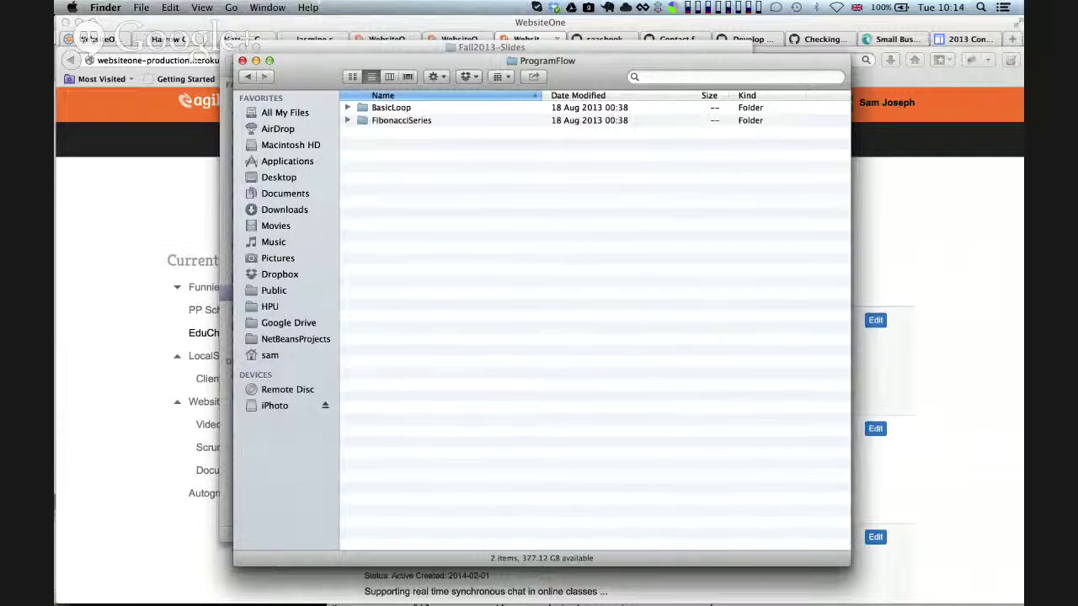
{"action": "left_click", "coordinate": [185, 356]}
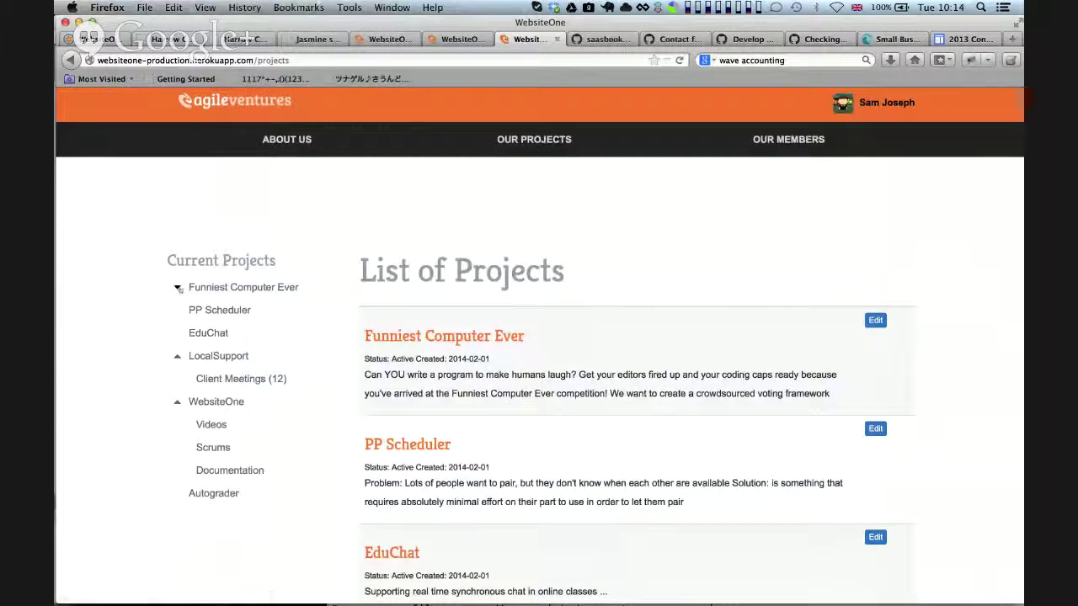
Return to the Pivotal Tracker tab with the delivered 'UI for Projects show/index page' story
{"action": "left_click", "coordinate": [178, 402]}
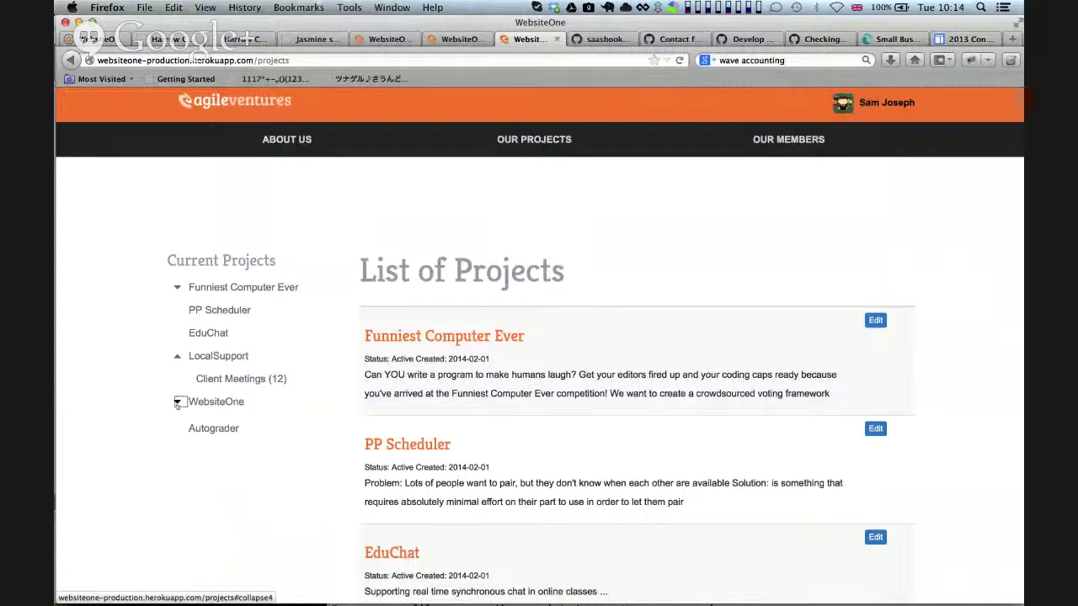
{"action": "left_click", "coordinate": [177, 402]}
{"action": "left_click", "coordinate": [178, 357]}
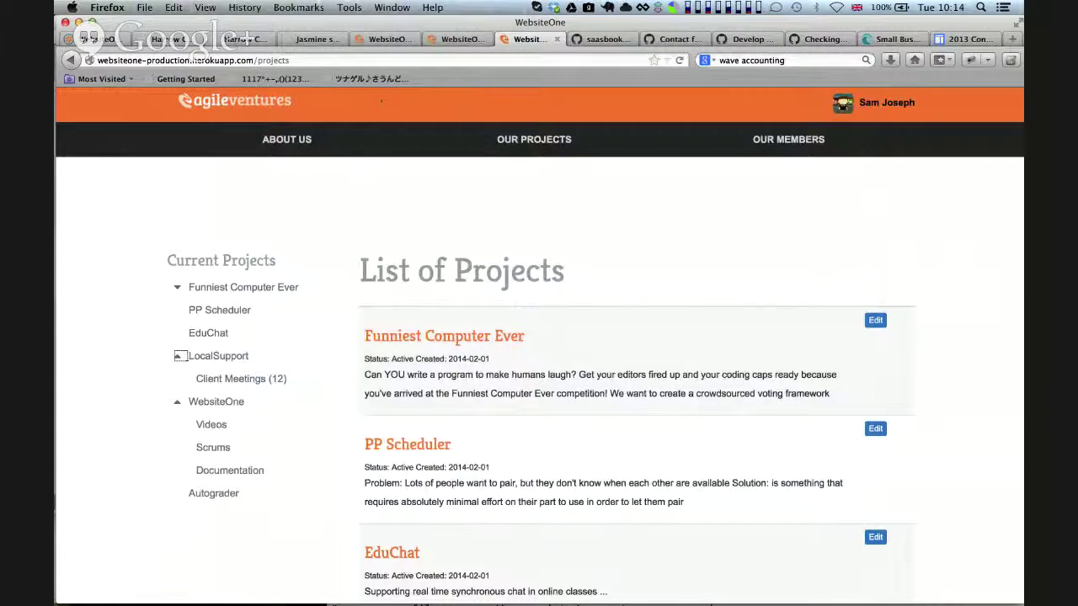
{"action": "key", "text": "super+Tab"}
{"action": "key", "text": "Escape"}
{"action": "key", "text": "ctrl+shift+Tab"}
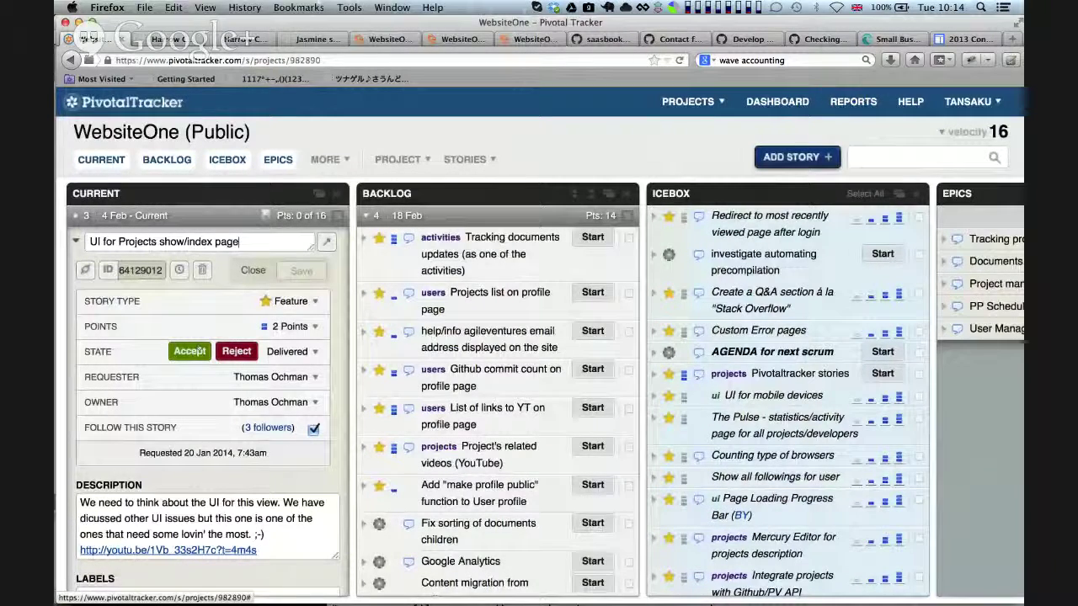
Switch back to the WebsiteOne List of Projects tab showing Client Meetings (12)
{"action": "key", "text": "super+Tab"}
{"action": "key", "text": "super+Tab"}
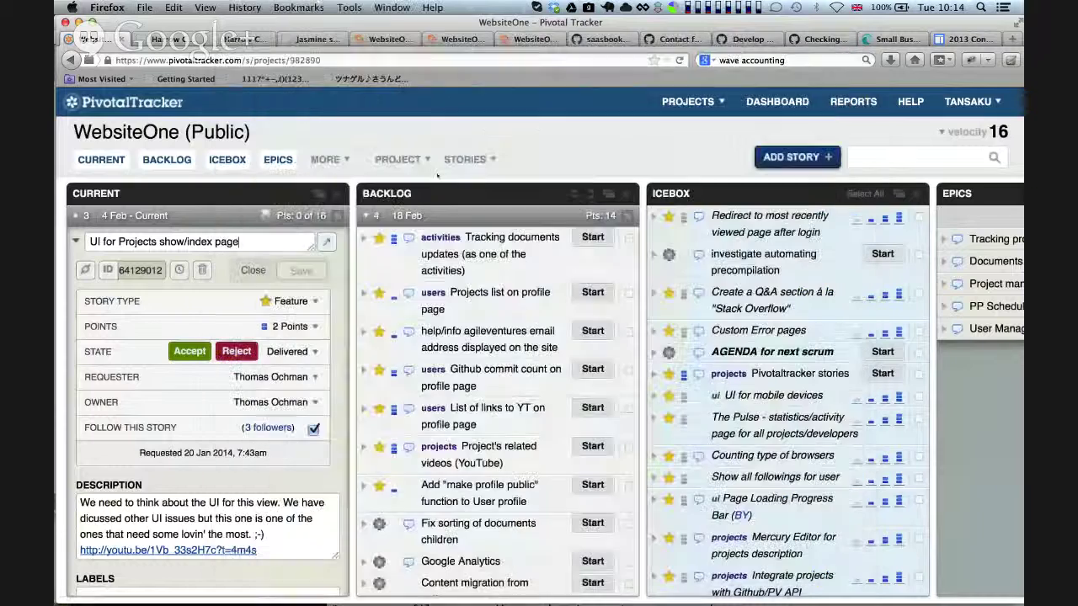
{"action": "key", "text": "ctrl+Tab"}
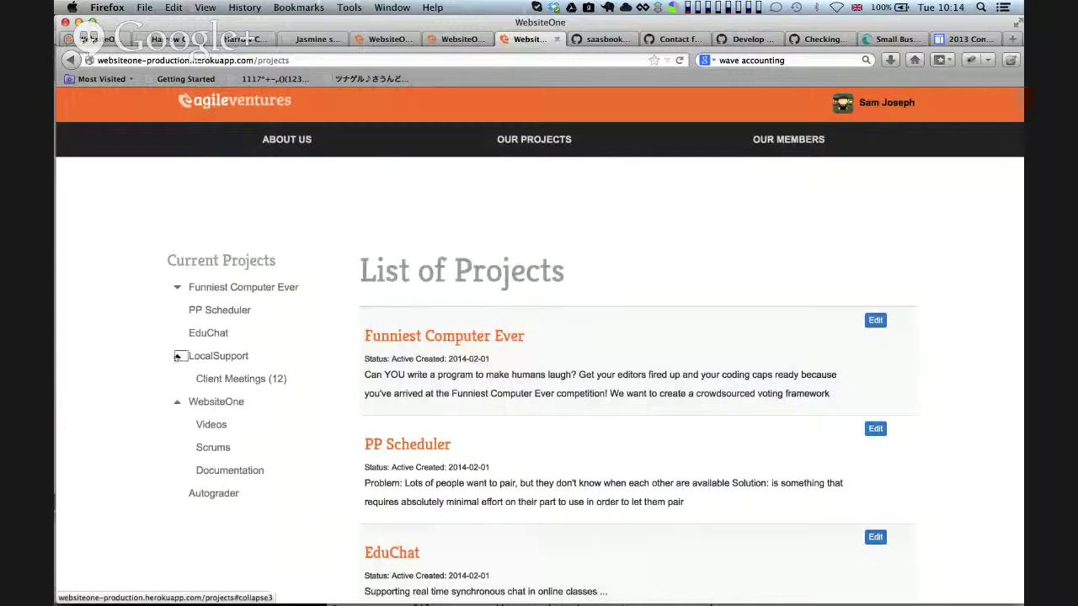
Open the Client Meetings (12) document page from the projects list
{"action": "left_click", "coordinate": [223, 384]}
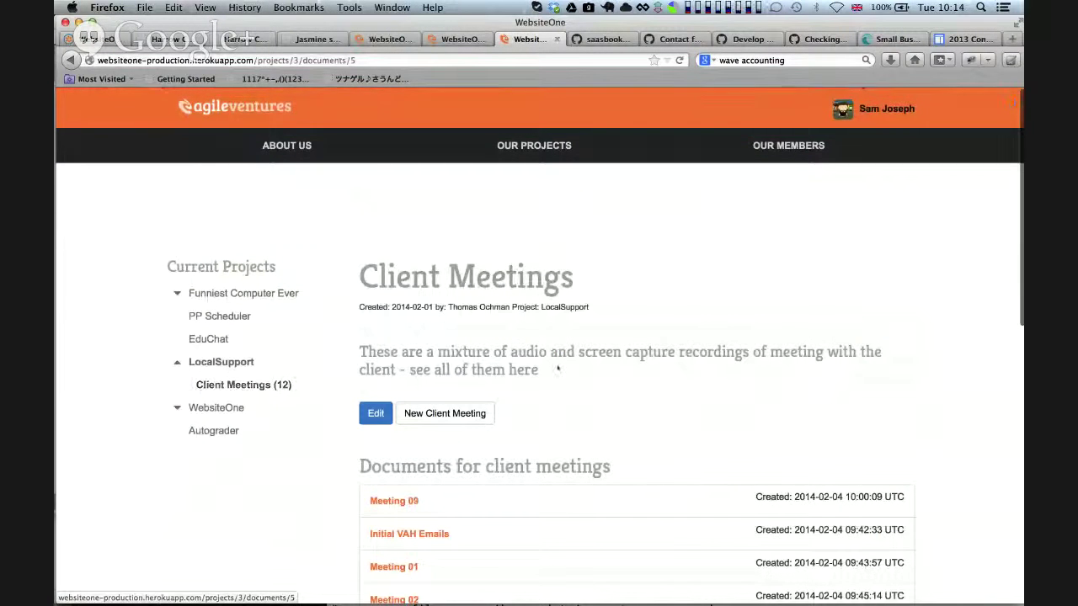
{"action": "scroll", "coordinate": [653, 363], "scroll_direction": "down", "scroll_amount": 2}
{"action": "scroll", "coordinate": [653, 363], "scroll_direction": "down", "scroll_amount": 5}
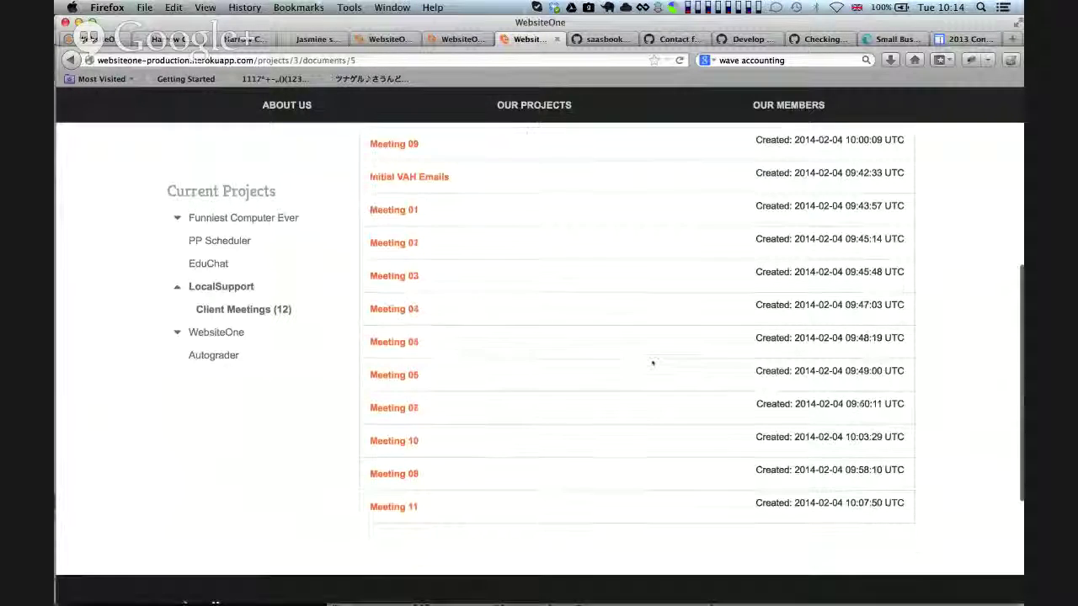
{"action": "scroll", "coordinate": [653, 362], "scroll_direction": "up", "scroll_amount": 7}
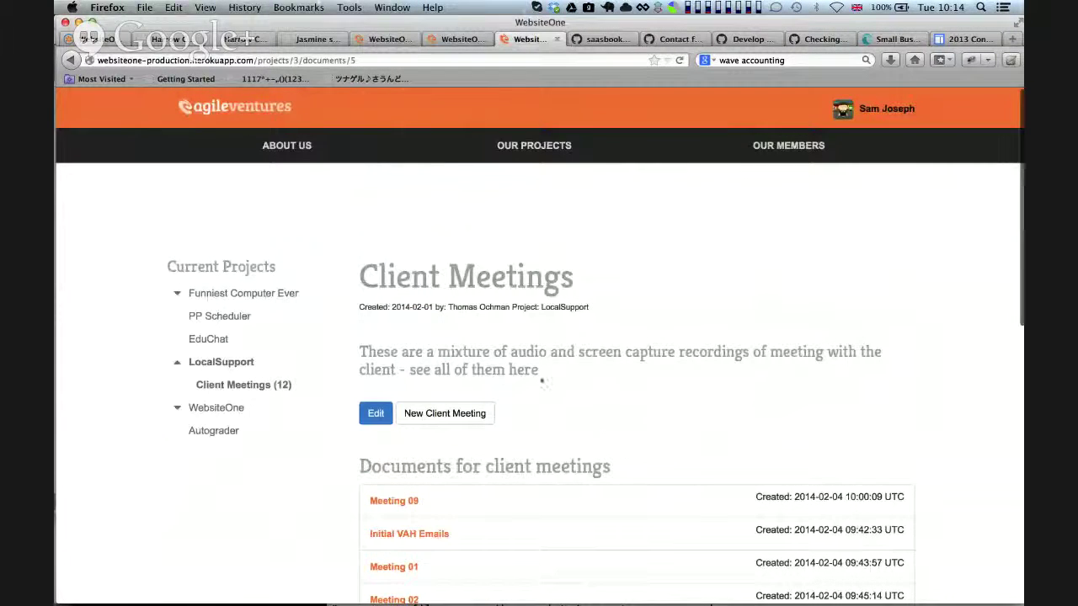
Open Client Meetings for editing, then reload and discard unsaved changes with Leave Page
{"action": "left_click", "coordinate": [376, 423]}
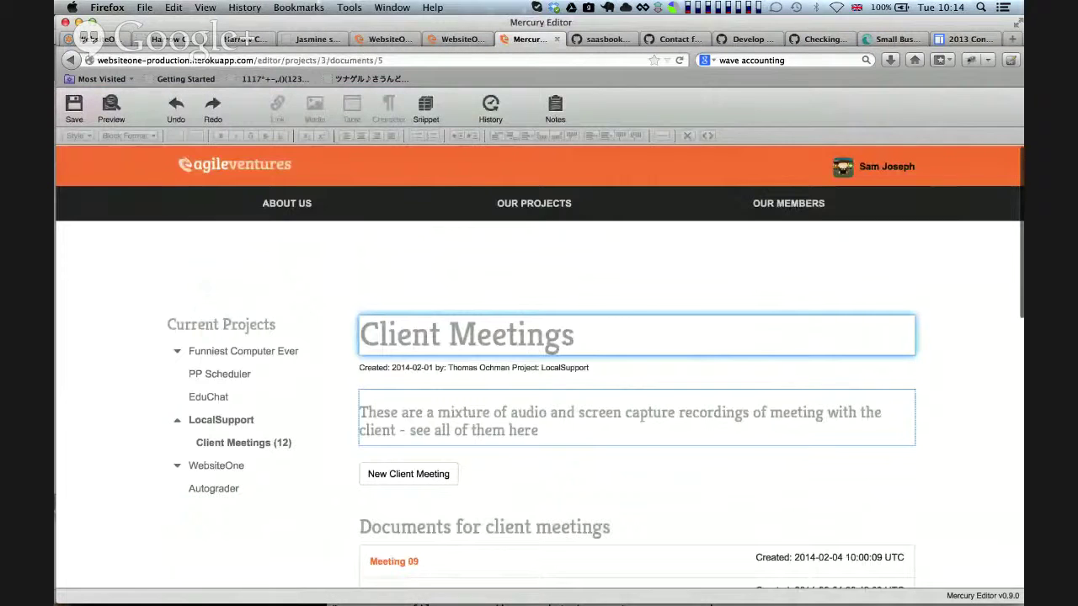
{"action": "scroll", "coordinate": [518, 466], "scroll_direction": "down", "scroll_amount": 5}
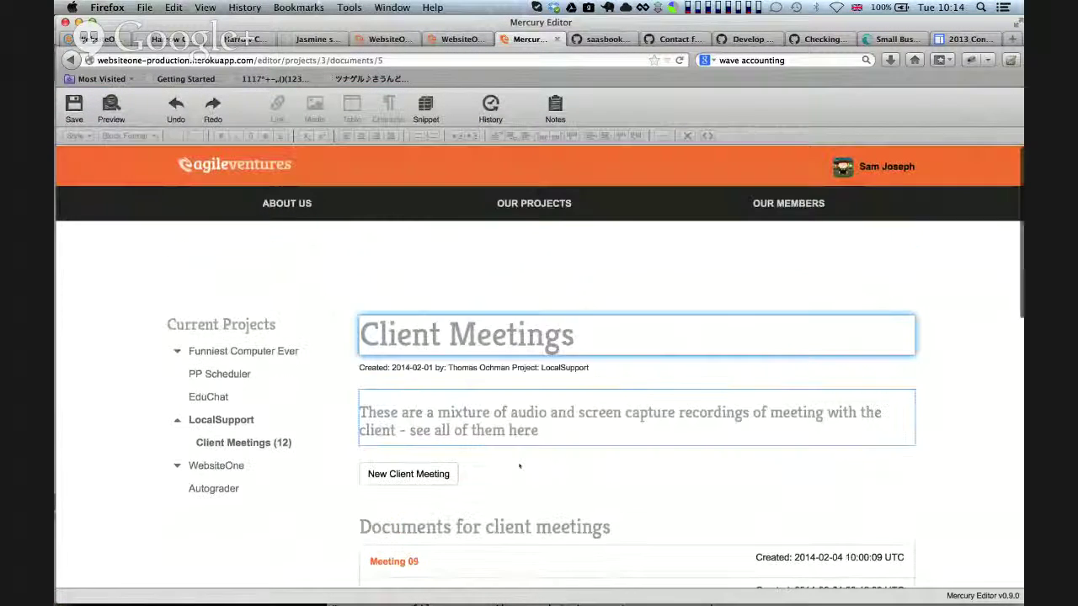
{"action": "scroll", "coordinate": [519, 465], "scroll_direction": "down", "scroll_amount": 3}
{"action": "scroll", "coordinate": [520, 455], "scroll_direction": "down", "scroll_amount": 10}
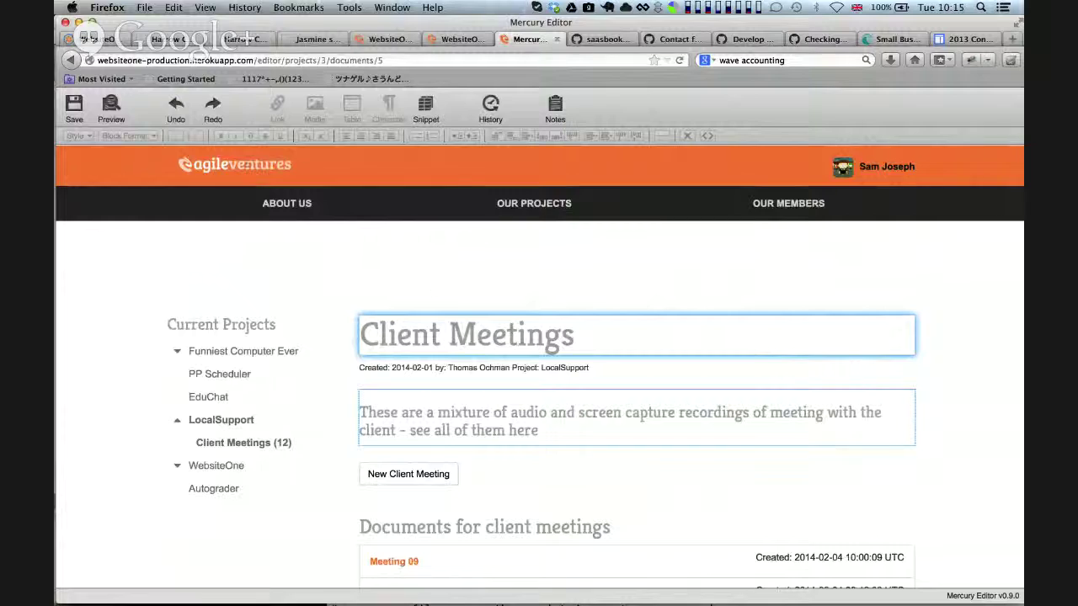
{"action": "scroll", "coordinate": [702, 404], "scroll_direction": "down", "scroll_amount": 10}
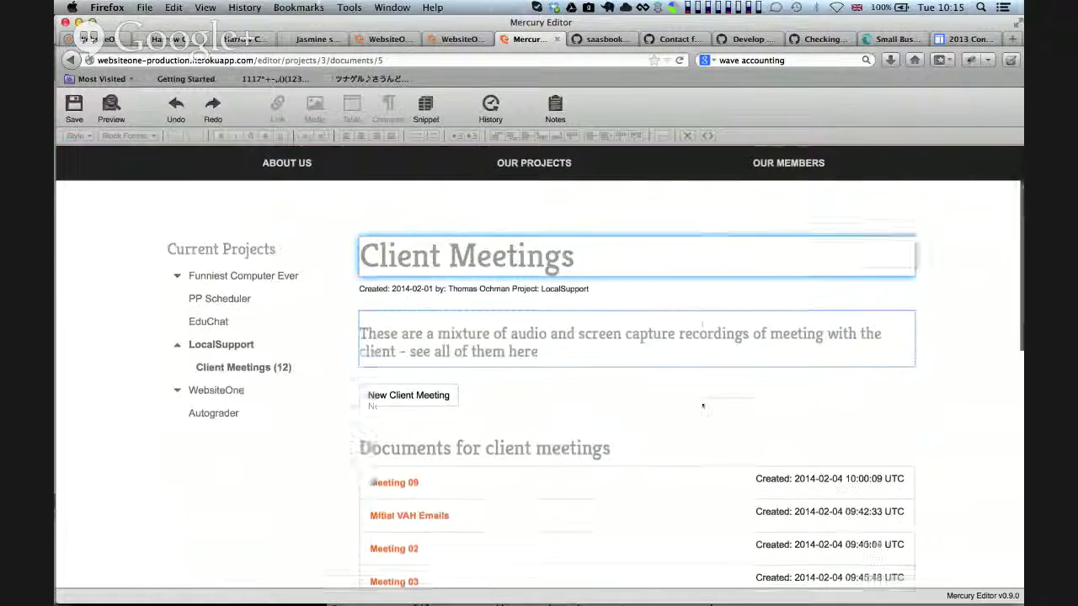
{"action": "scroll", "coordinate": [703, 404], "scroll_direction": "up", "scroll_amount": 10}
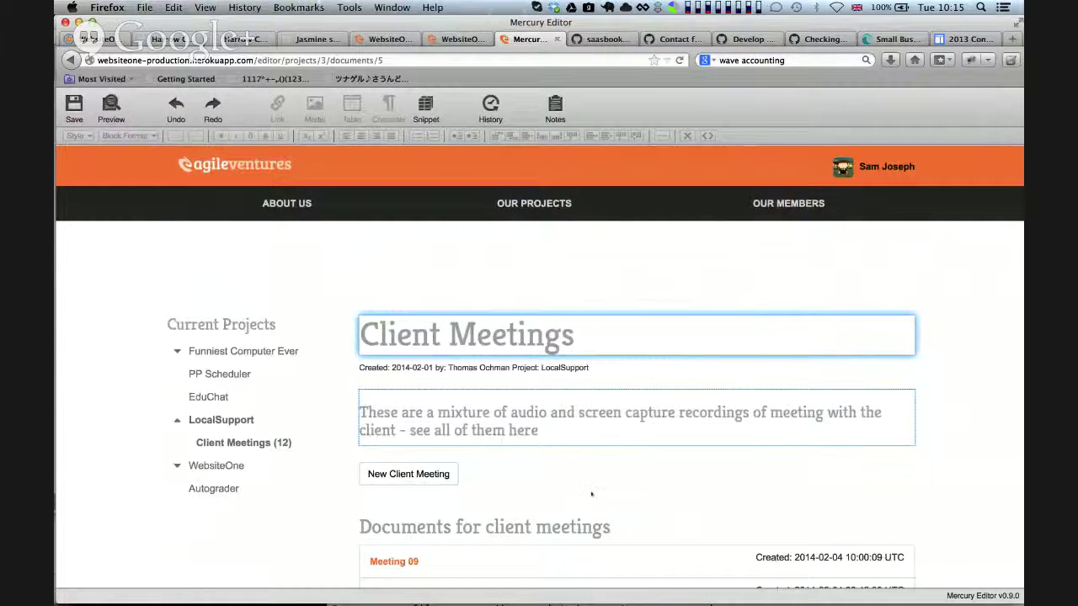
{"action": "left_click", "coordinate": [531, 432]}
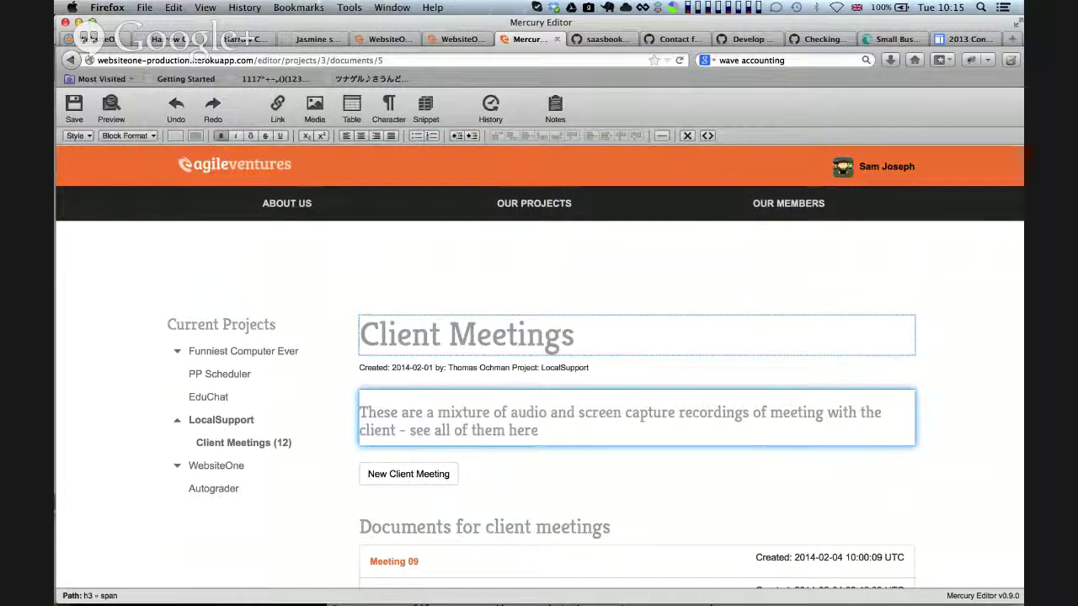
{"action": "key", "text": "super+r"}
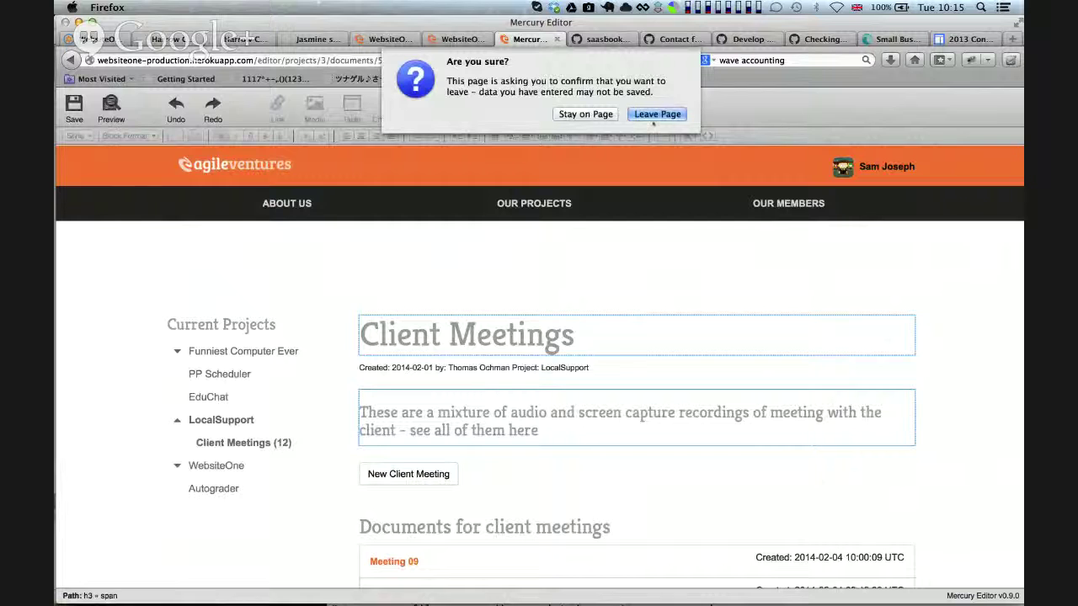
{"action": "left_click", "coordinate": [654, 120]}
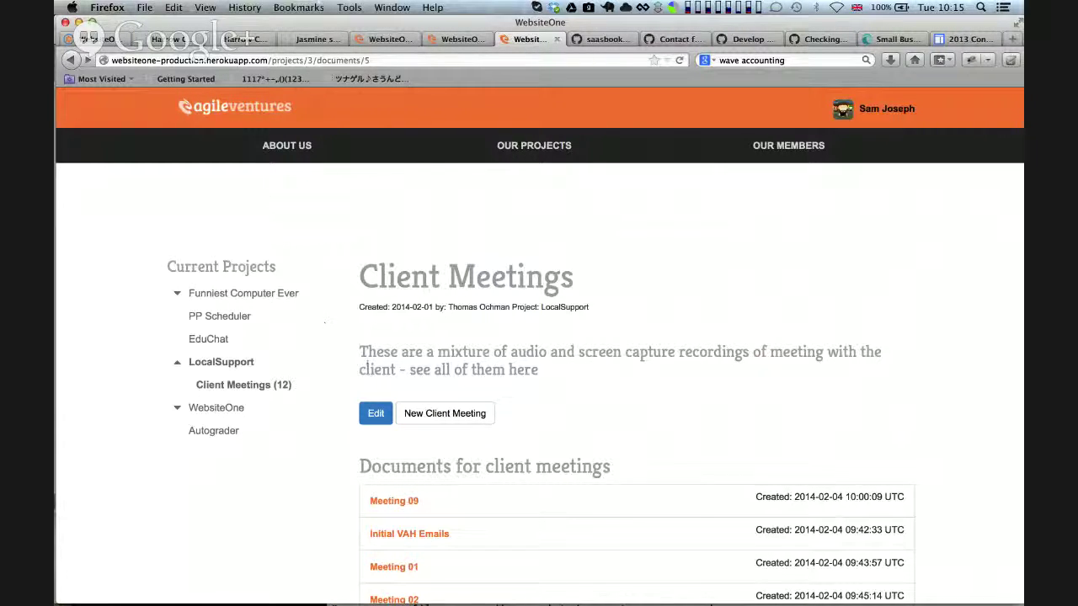
{"action": "scroll", "coordinate": [307, 336], "scroll_direction": "down", "scroll_amount": 10}
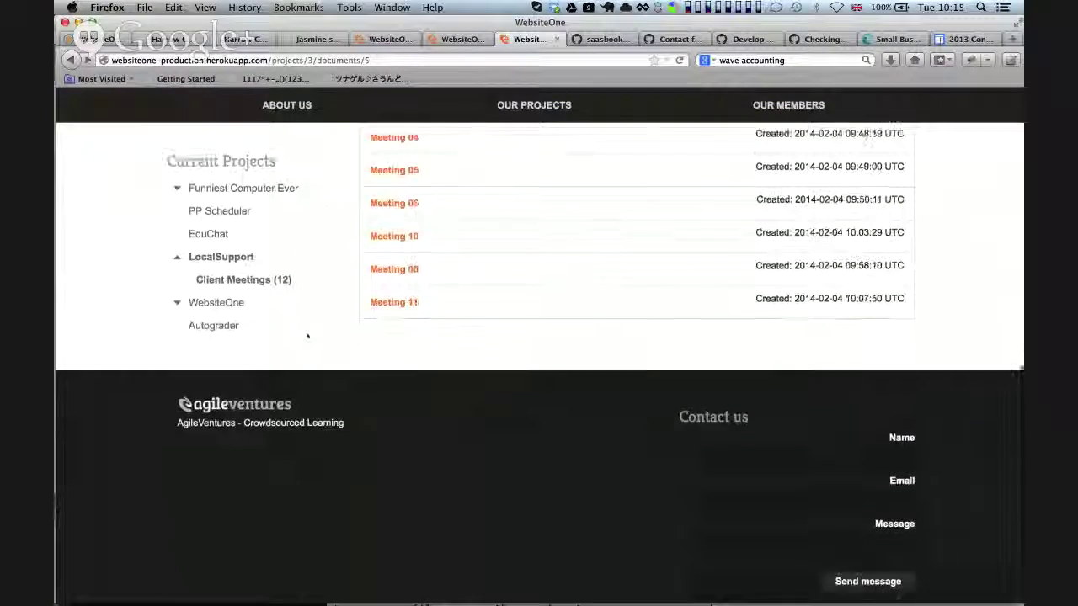
{"action": "scroll", "coordinate": [307, 336], "scroll_direction": "up", "scroll_amount": 10}
{"action": "scroll", "coordinate": [307, 336], "scroll_direction": "down", "scroll_amount": 3}
{"action": "scroll", "coordinate": [308, 336], "scroll_direction": "down", "scroll_amount": 4}
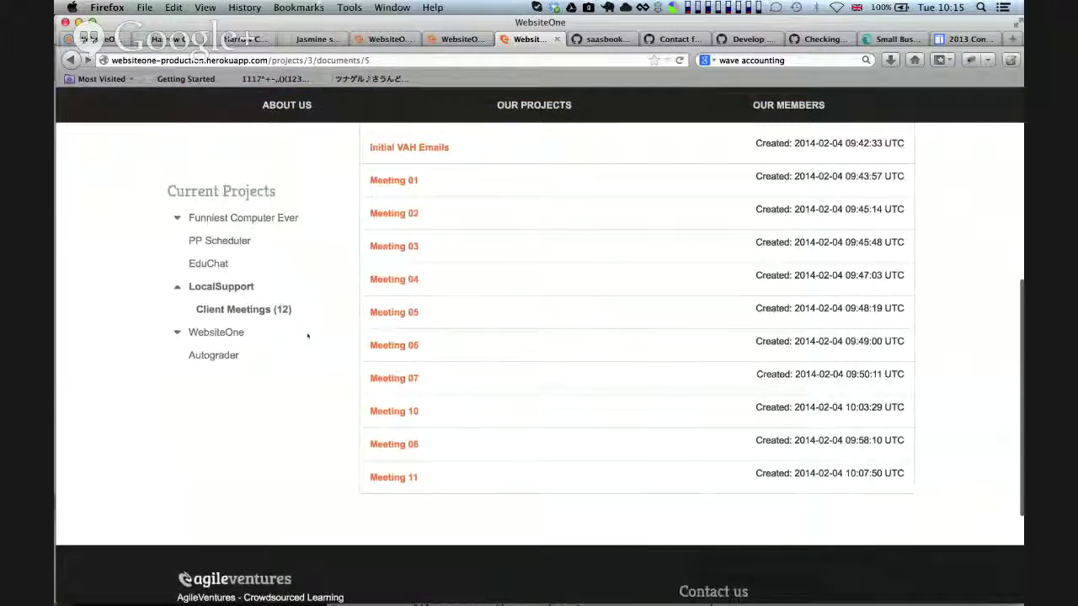
Open the Meeting 11 notes from the Client Meetings list and reload the page
{"action": "left_click", "coordinate": [394, 474]}
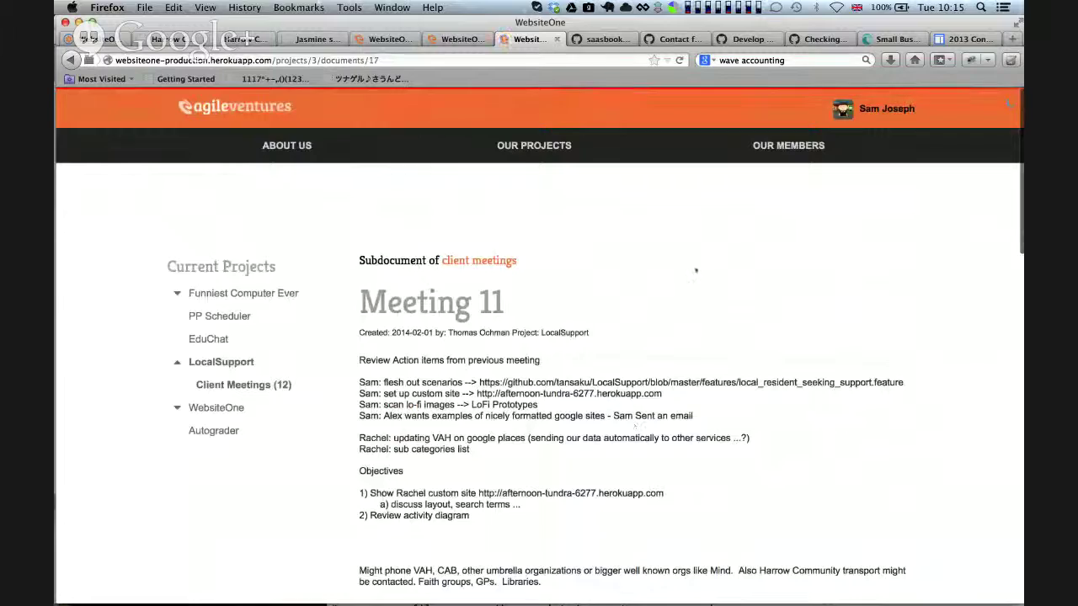
{"action": "scroll", "coordinate": [696, 270], "scroll_direction": "down", "scroll_amount": 5}
{"action": "scroll", "coordinate": [696, 271], "scroll_direction": "down", "scroll_amount": 1}
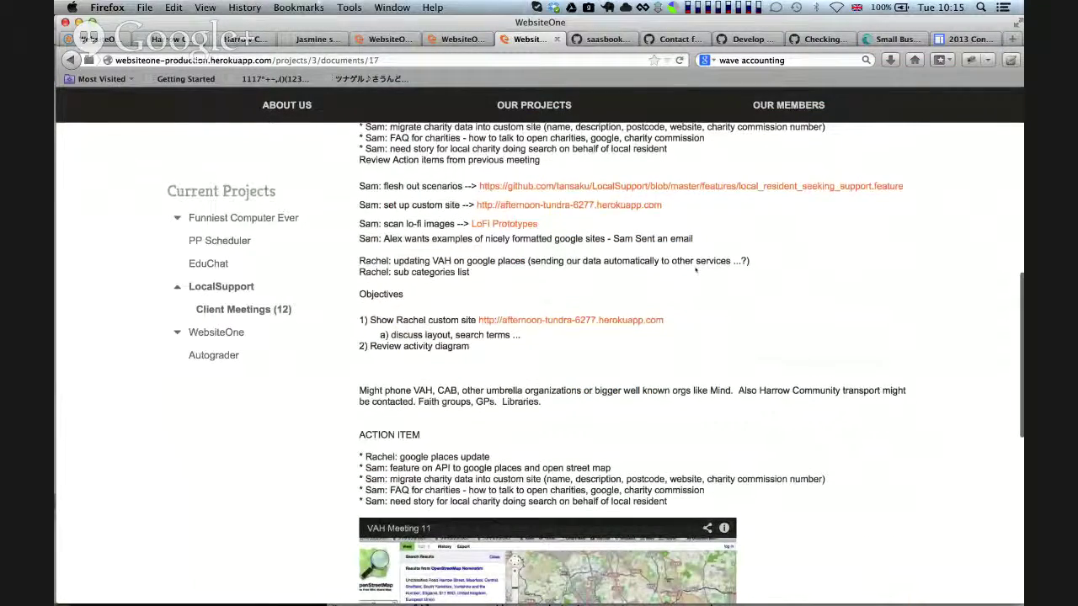
{"action": "scroll", "coordinate": [695, 270], "scroll_direction": "down", "scroll_amount": 4}
{"action": "key", "text": "super+r"}
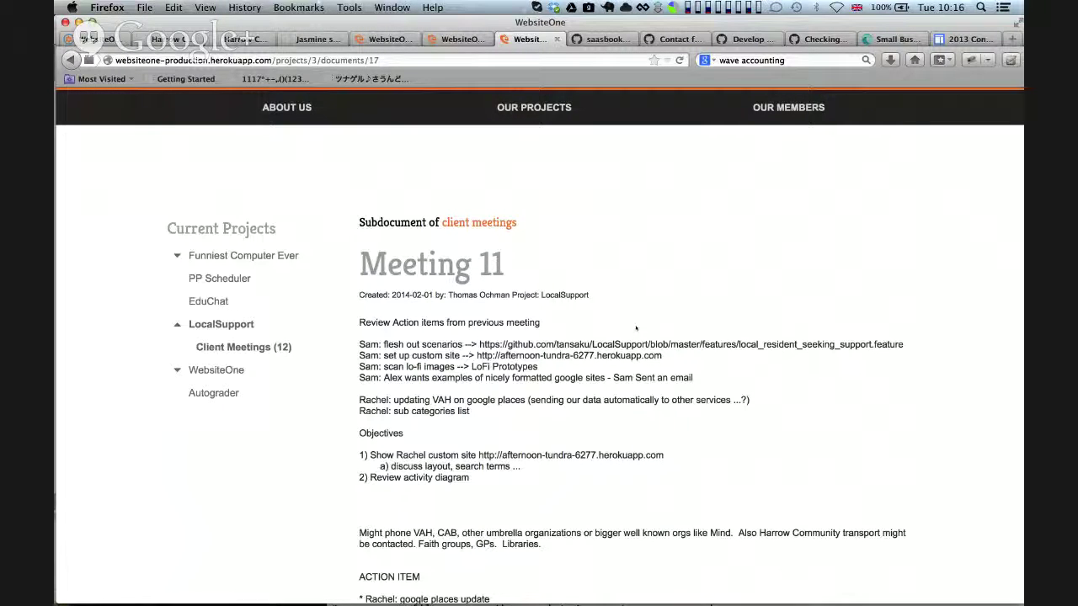
{"action": "scroll", "coordinate": [624, 335], "scroll_direction": "down", "scroll_amount": 1}
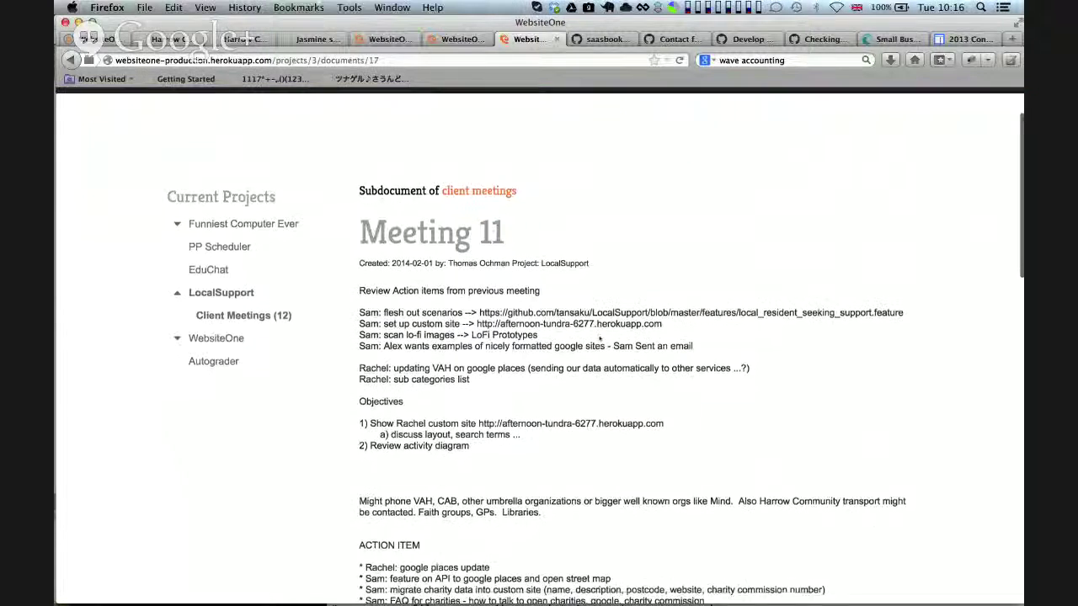
{"action": "scroll", "coordinate": [600, 338], "scroll_direction": "up", "scroll_amount": 1}
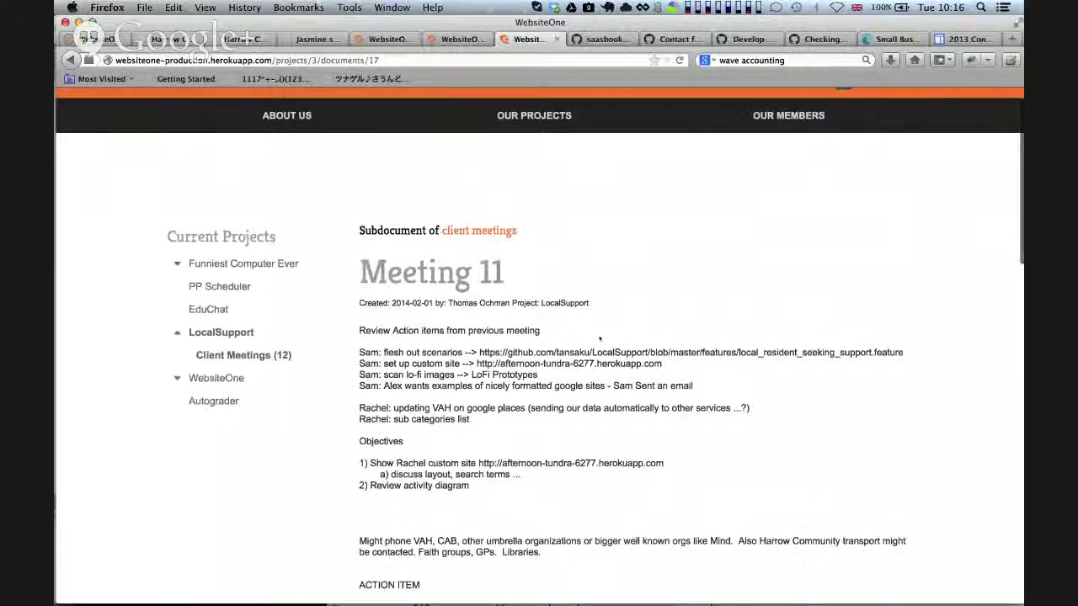
Highlight the Created date and author line, then read through the Meeting 11 notes
{"action": "left_click_drag", "start_coordinate": [432, 303], "coordinate": [511, 303]}
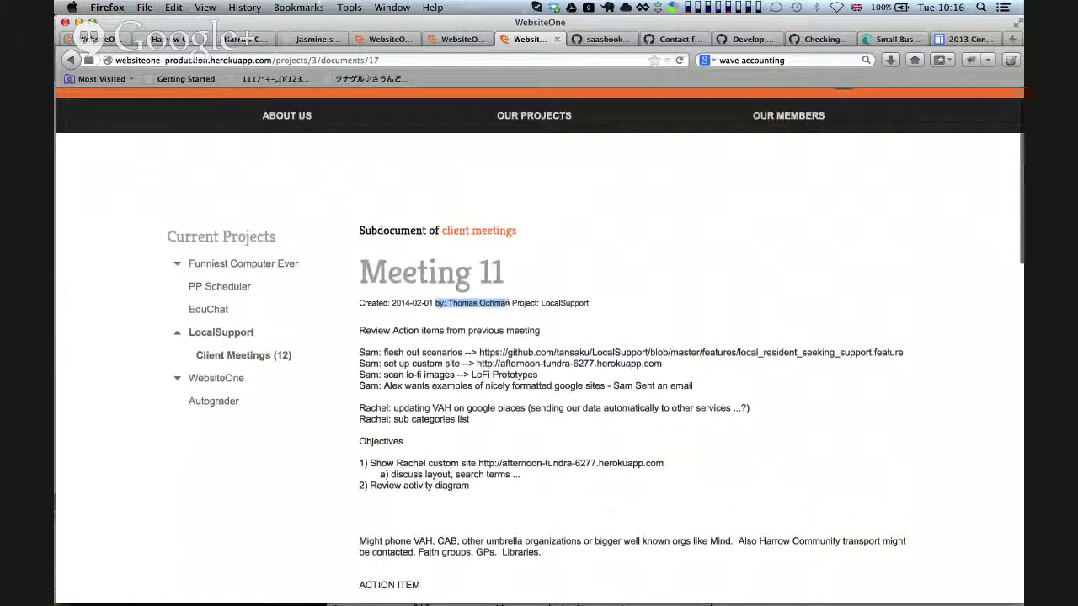
{"action": "left_click", "coordinate": [510, 303]}
{"action": "left_click_drag", "start_coordinate": [360, 303], "coordinate": [511, 303]}
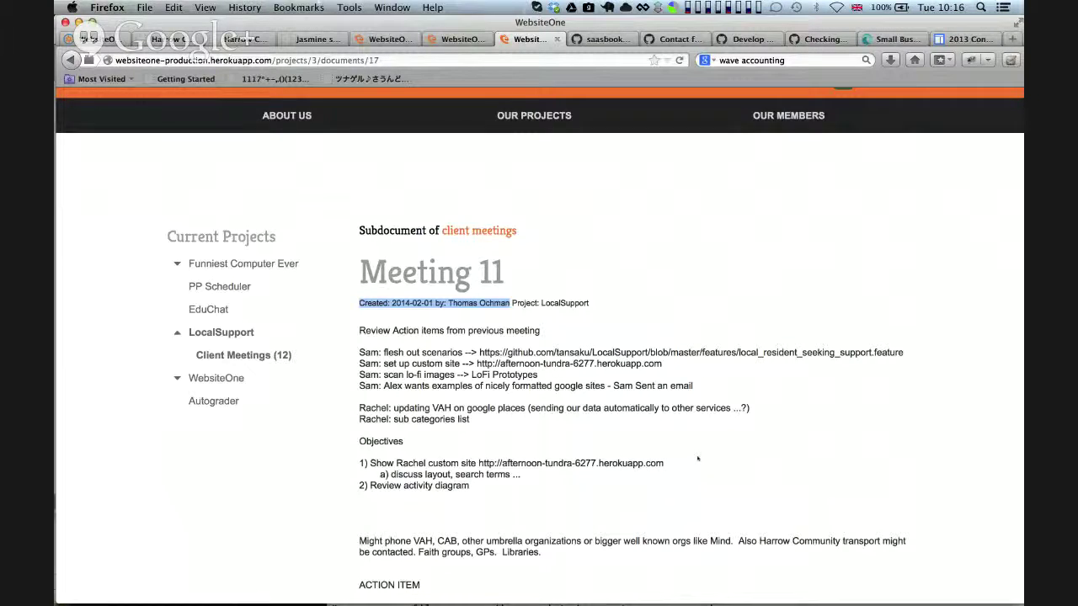
{"action": "scroll", "coordinate": [698, 459], "scroll_direction": "down", "scroll_amount": 3}
{"action": "scroll", "coordinate": [640, 379], "scroll_direction": "up", "scroll_amount": 3}
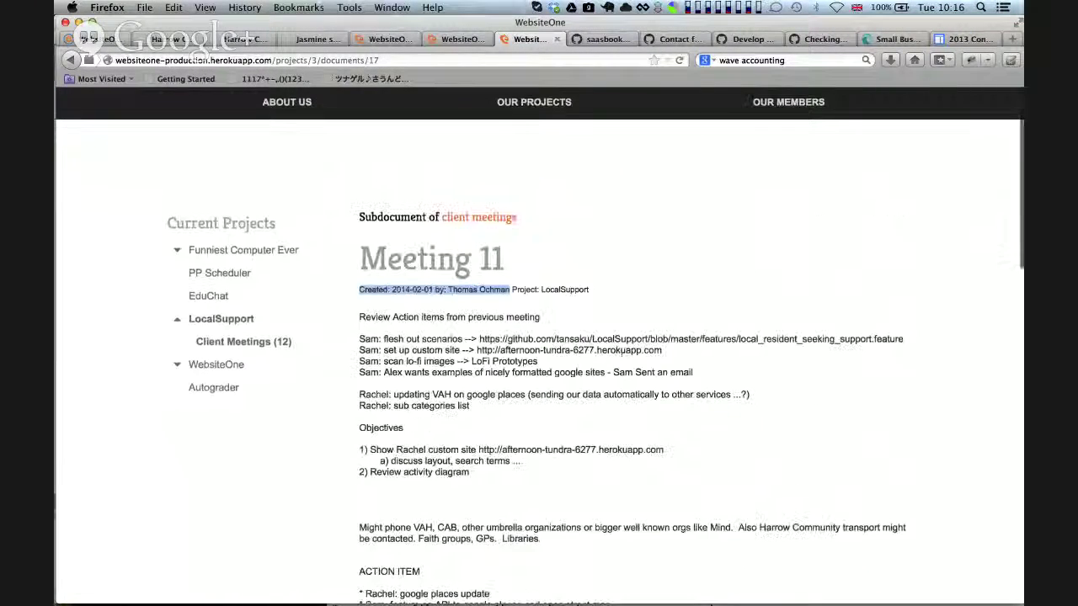
{"action": "left_click", "coordinate": [572, 315]}
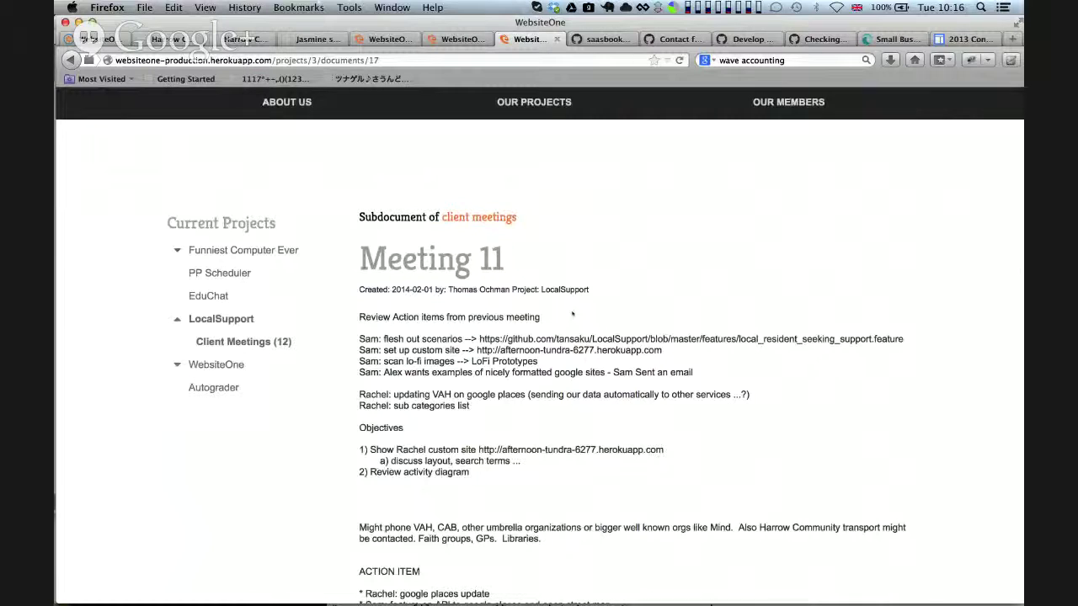
{"action": "scroll", "coordinate": [609, 359], "scroll_direction": "down", "scroll_amount": 2}
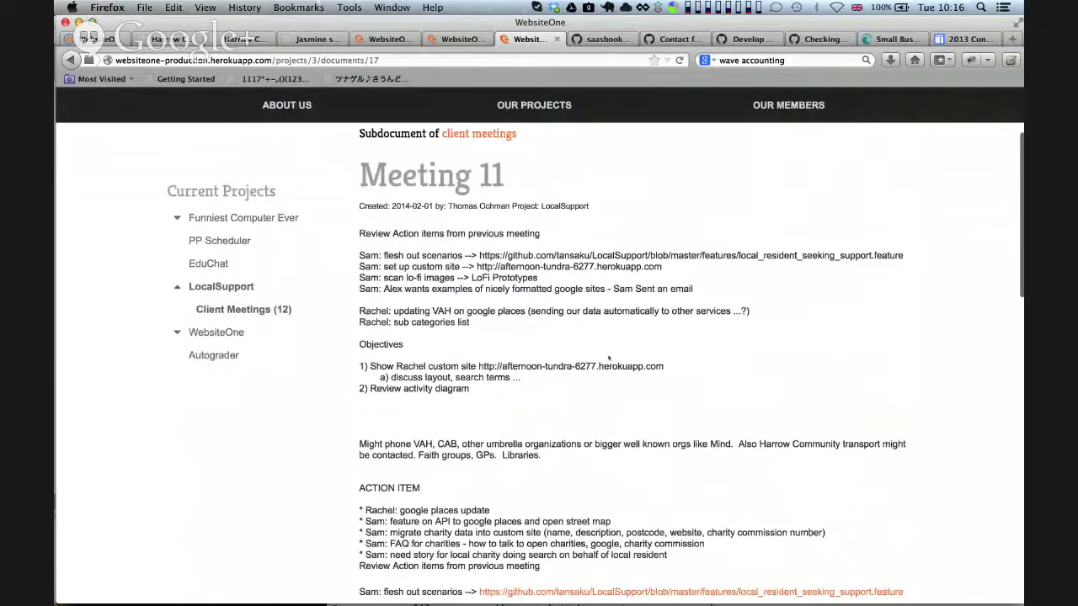
{"action": "scroll", "coordinate": [609, 358], "scroll_direction": "down", "scroll_amount": 5}
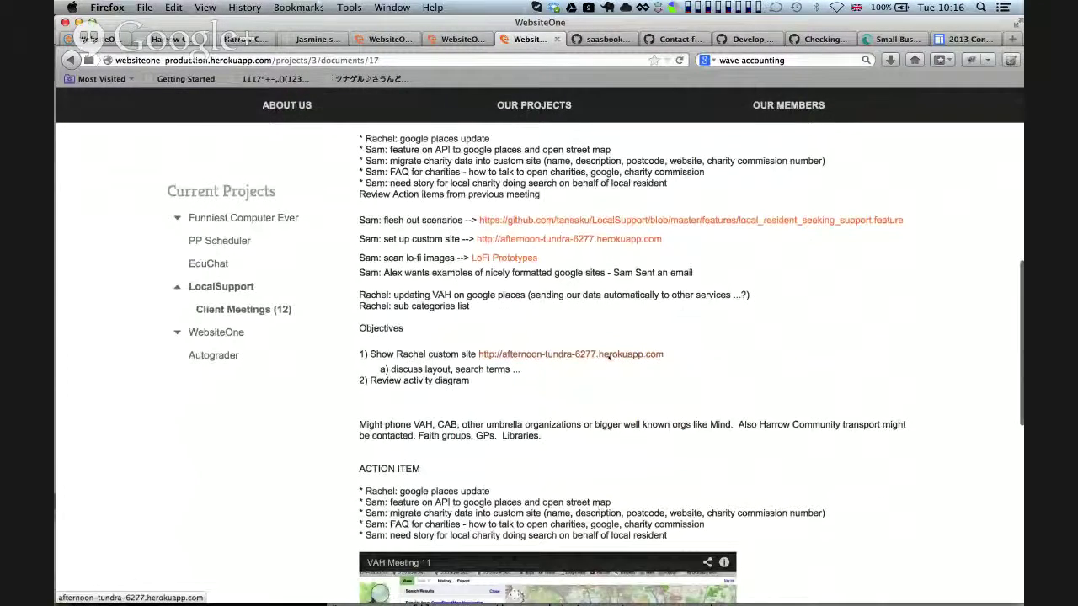
{"action": "scroll", "coordinate": [609, 357], "scroll_direction": "down", "scroll_amount": 5}
{"action": "scroll", "coordinate": [609, 357], "scroll_direction": "up", "scroll_amount": 6}
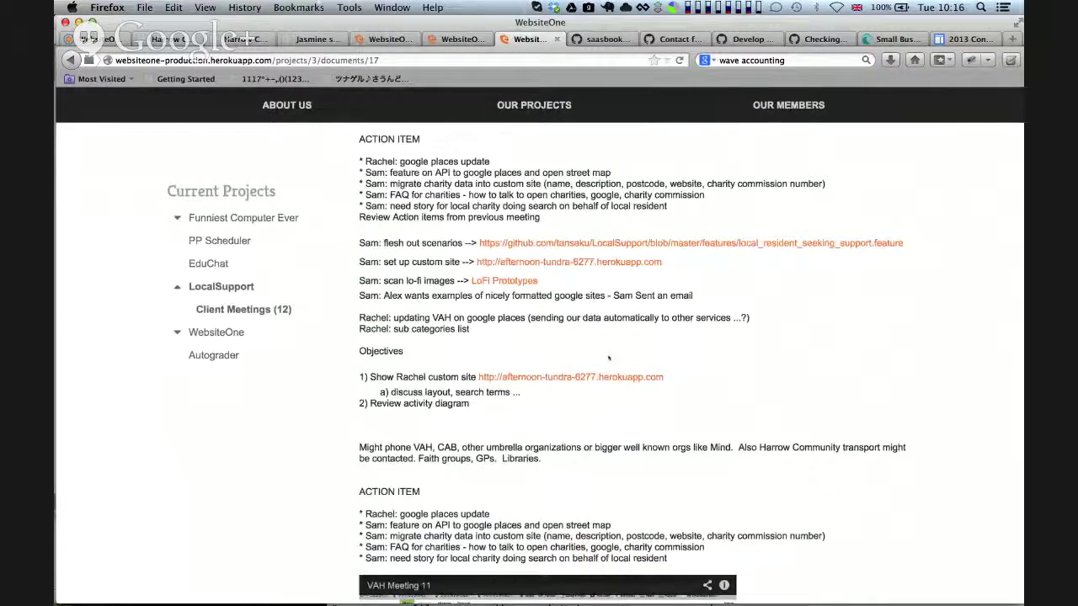
{"action": "scroll", "coordinate": [609, 357], "scroll_direction": "up", "scroll_amount": 5}
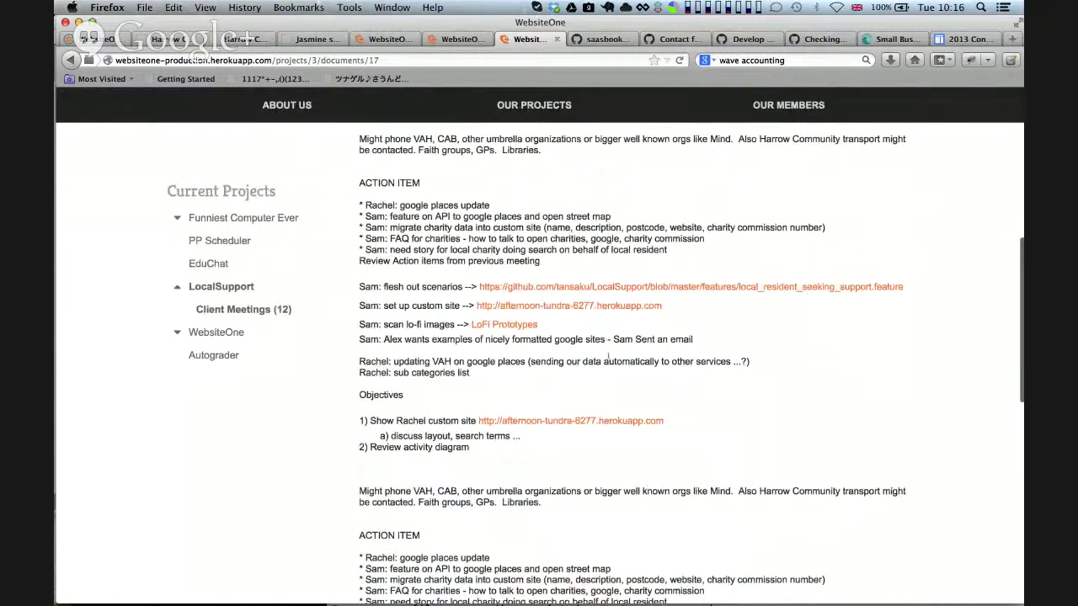
{"action": "scroll", "coordinate": [608, 357], "scroll_direction": "up", "scroll_amount": 3}
{"action": "scroll", "coordinate": [427, 370], "scroll_direction": "down", "scroll_amount": 10}
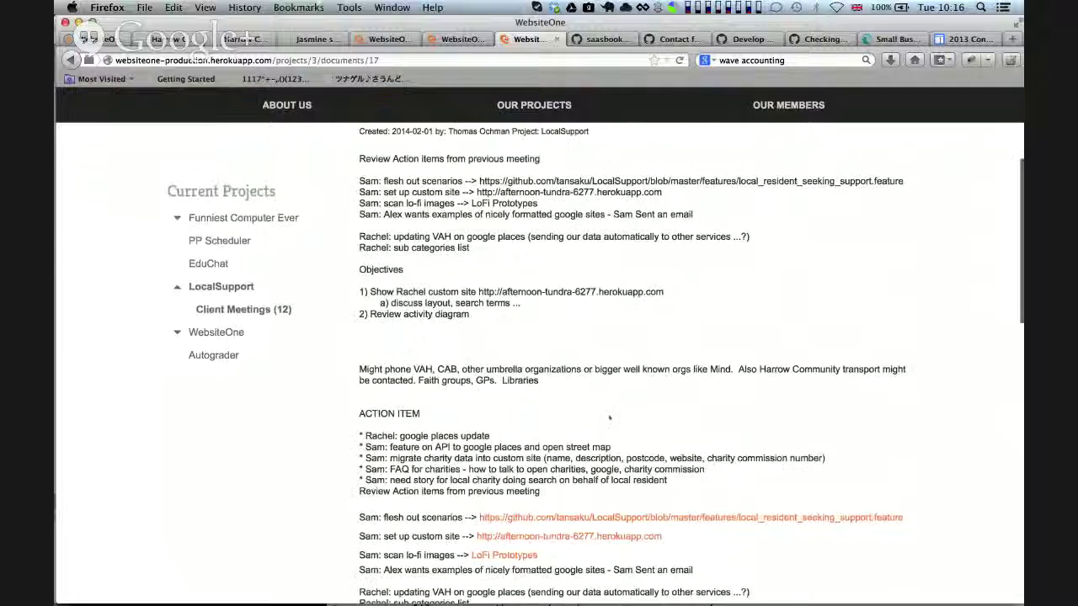
Put Meeting 11 into Mercury Editor and make its notes body editable
{"action": "left_click", "coordinate": [376, 347]}
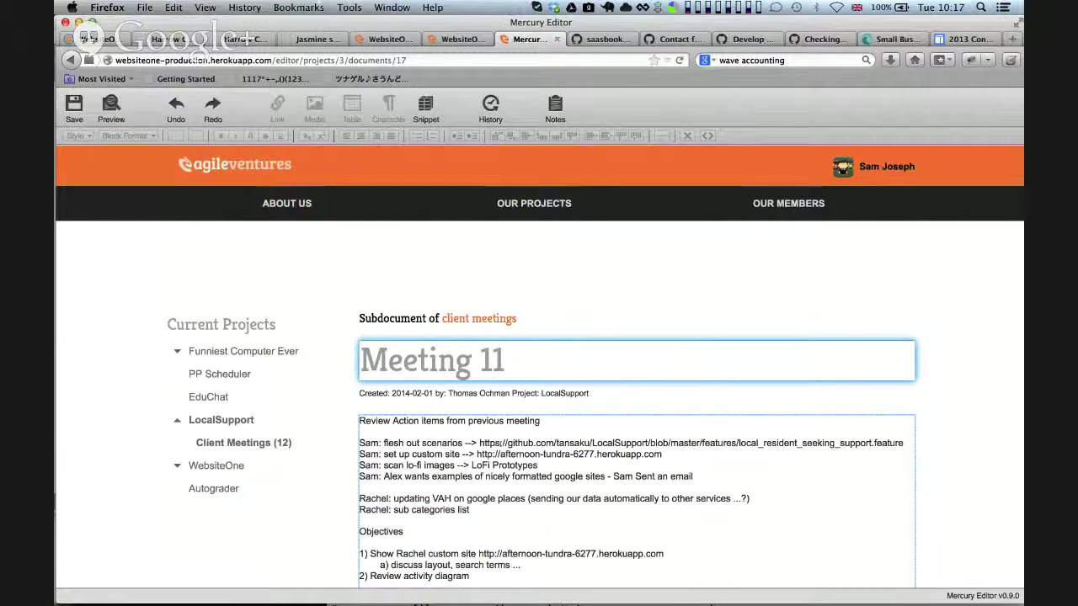
{"action": "scroll", "coordinate": [484, 507], "scroll_direction": "down", "scroll_amount": 7}
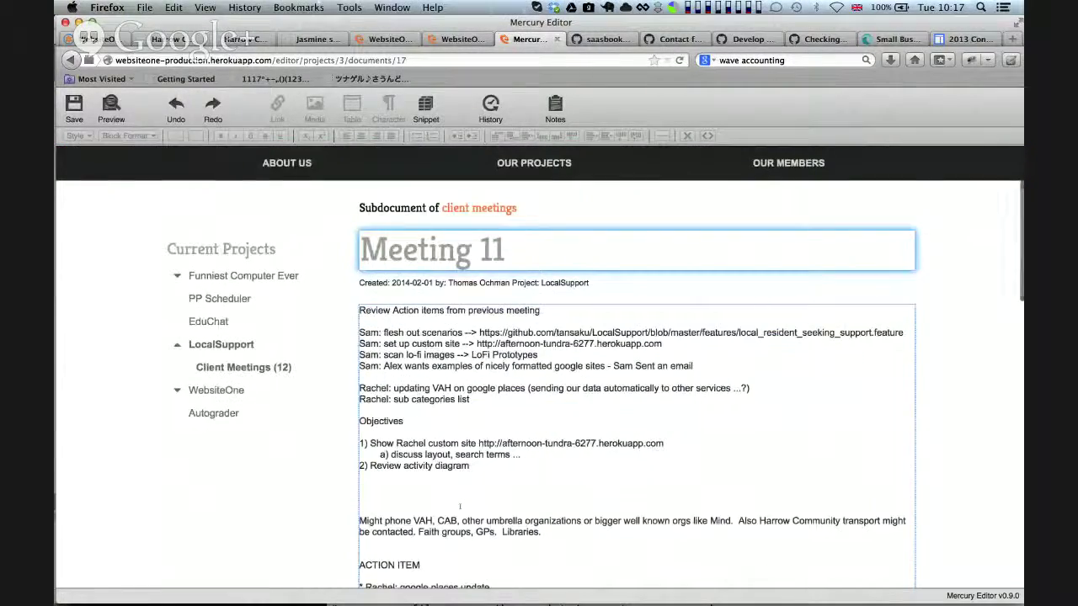
{"action": "scroll", "coordinate": [459, 504], "scroll_direction": "down", "scroll_amount": 10}
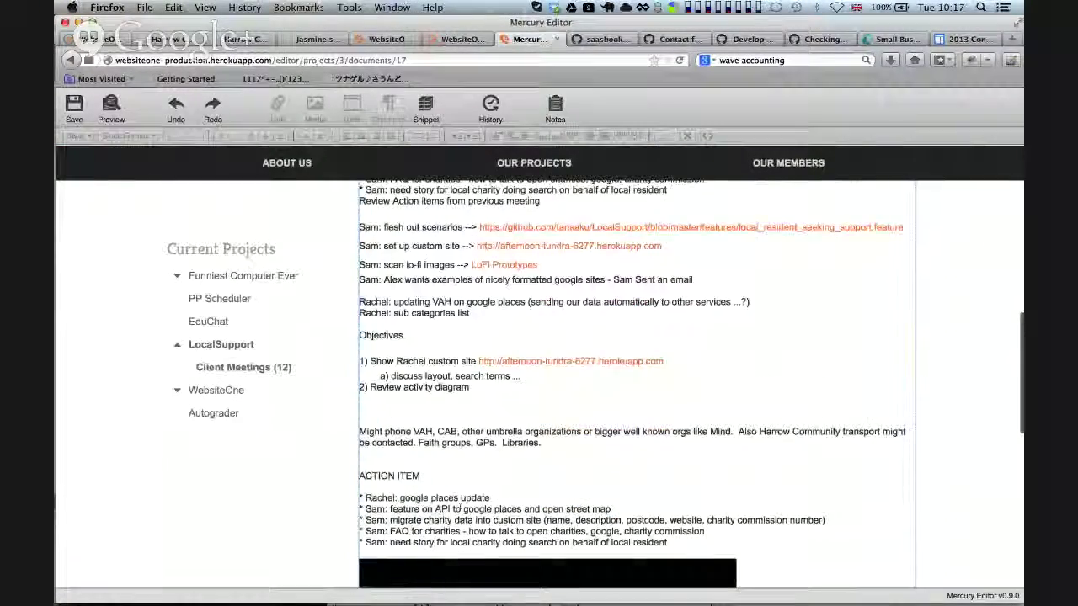
{"action": "scroll", "coordinate": [462, 427], "scroll_direction": "up", "scroll_amount": 10}
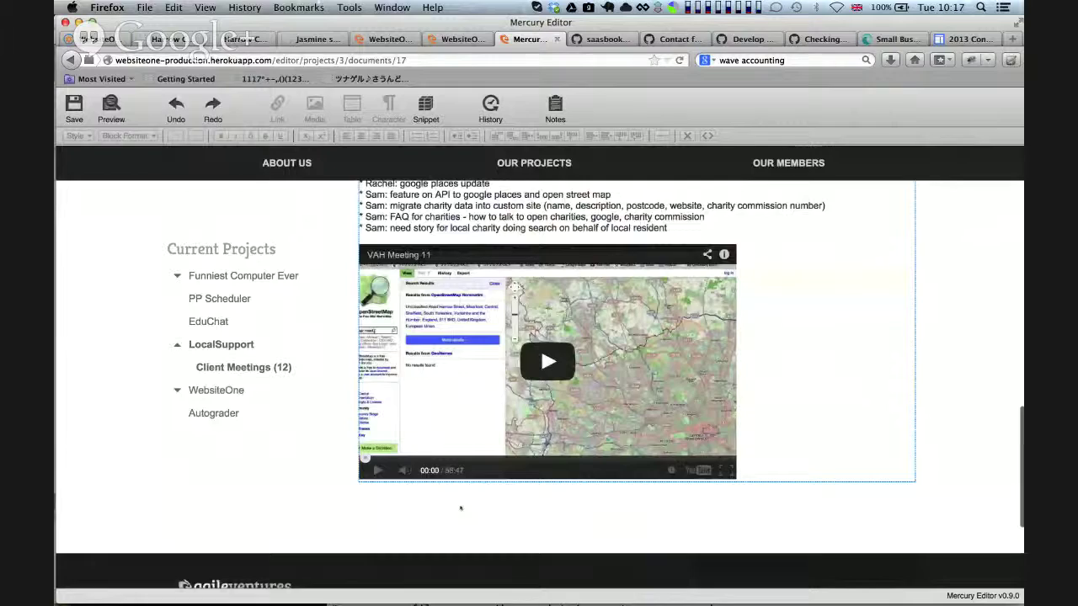
{"action": "left_click", "coordinate": [460, 506]}
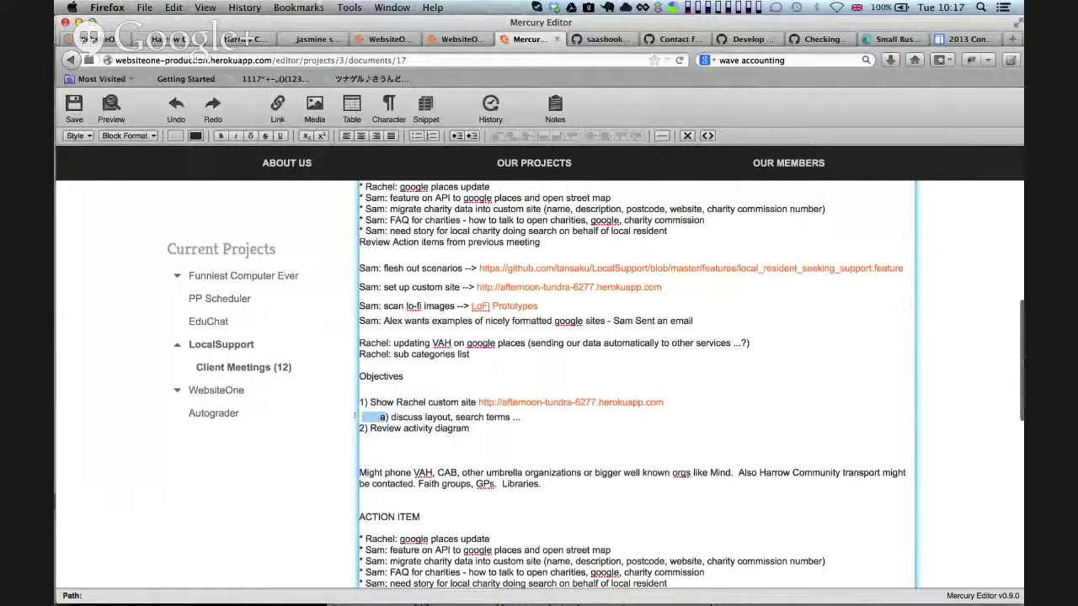
Add a blank line after the search terms line in the notes, then undo it
{"action": "left_click", "coordinate": [667, 409]}
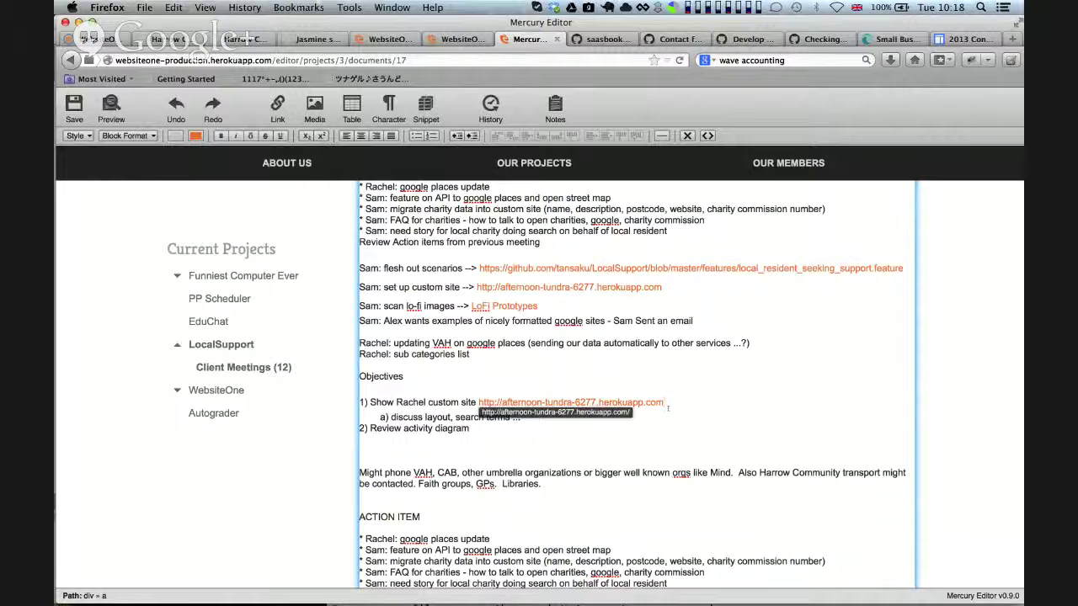
{"action": "left_click", "coordinate": [535, 419]}
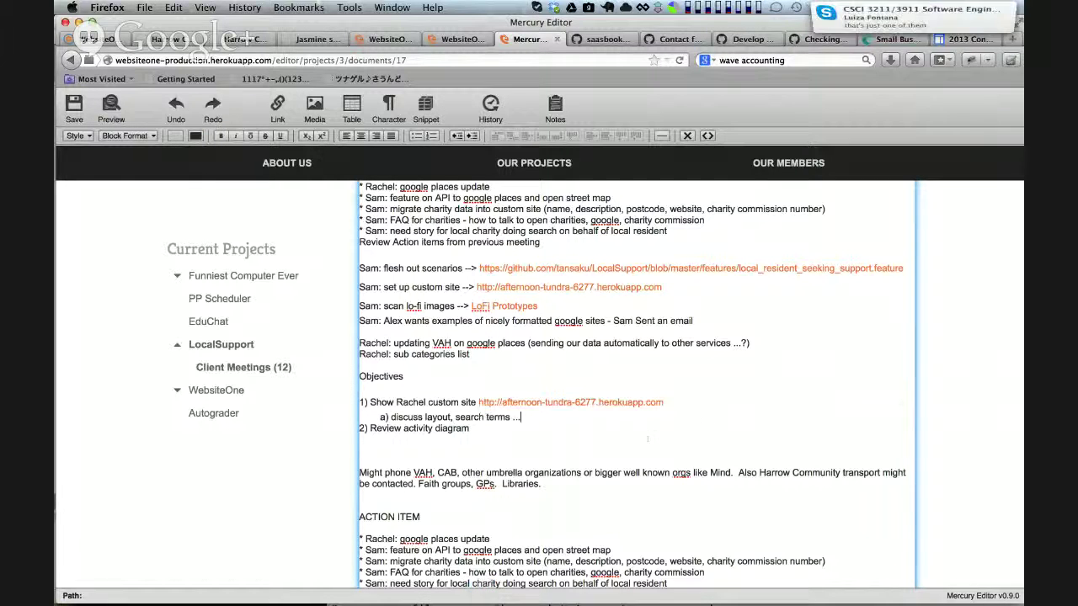
{"action": "key", "text": "Return"}
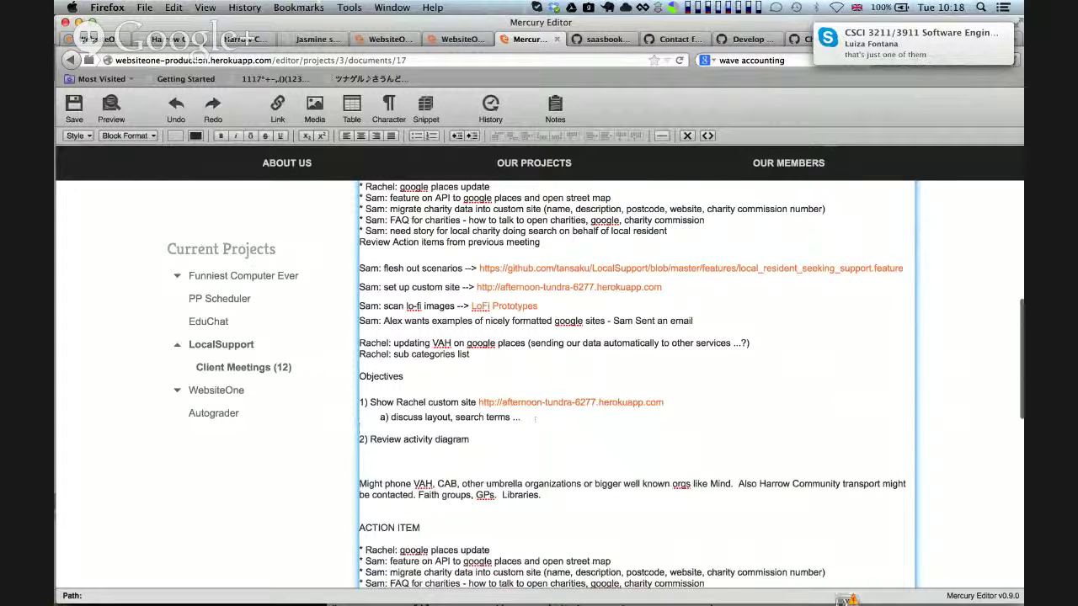
{"action": "key", "text": "super+z"}
{"action": "key", "text": "super+z"}
{"action": "key", "text": "super+z"}
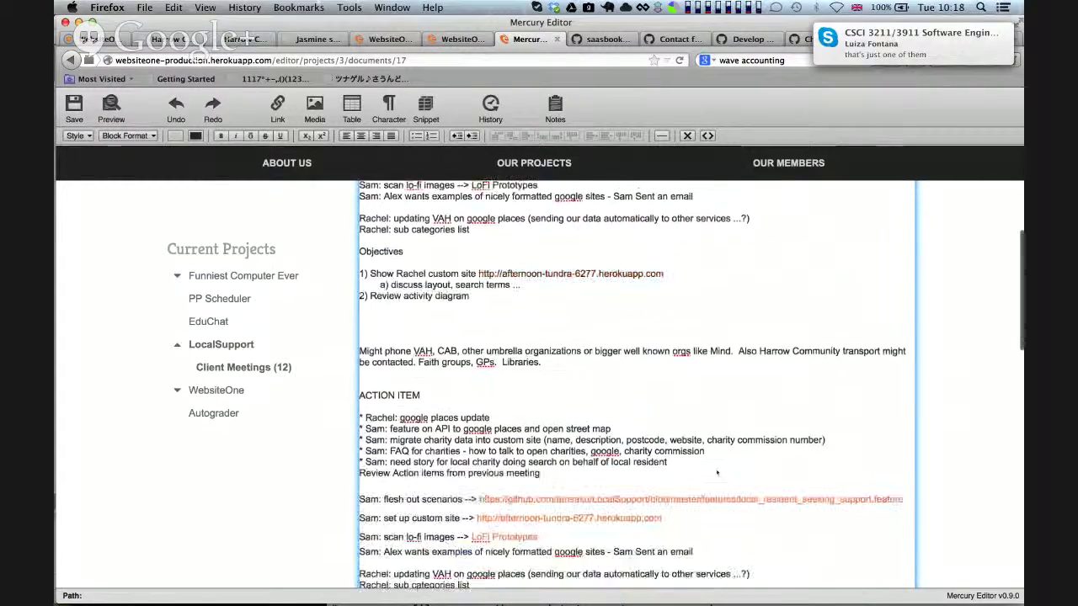
Review the Meeting 11 notes and save them, getting 'The document has been successfully updated.'
{"action": "scroll", "coordinate": [717, 471], "scroll_direction": "down", "scroll_amount": 10}
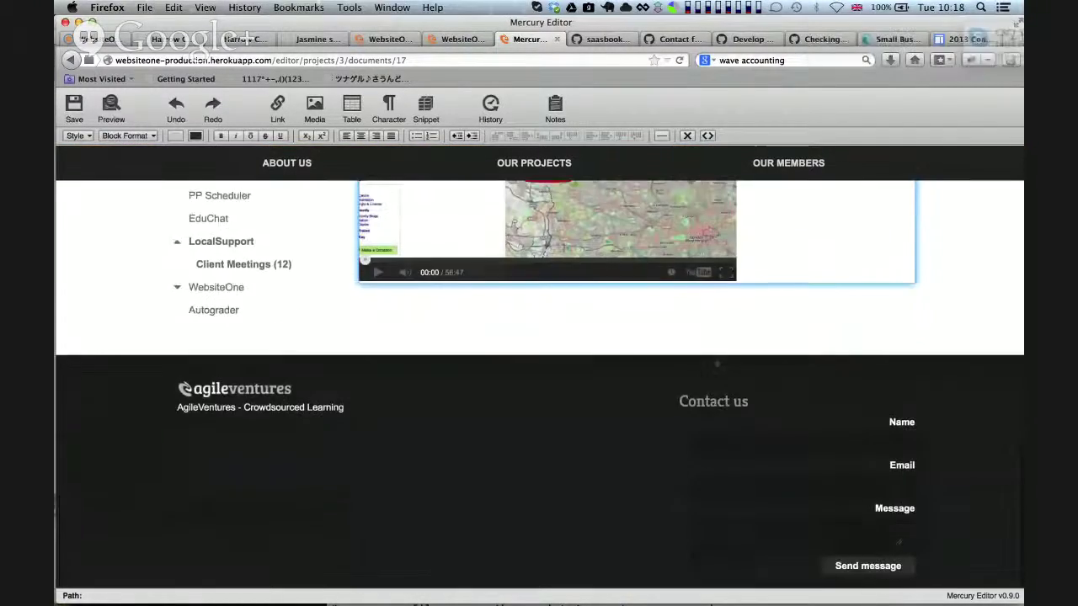
{"action": "scroll", "coordinate": [764, 334], "scroll_direction": "up", "scroll_amount": 15}
{"action": "scroll", "coordinate": [764, 334], "scroll_direction": "down", "scroll_amount": 3}
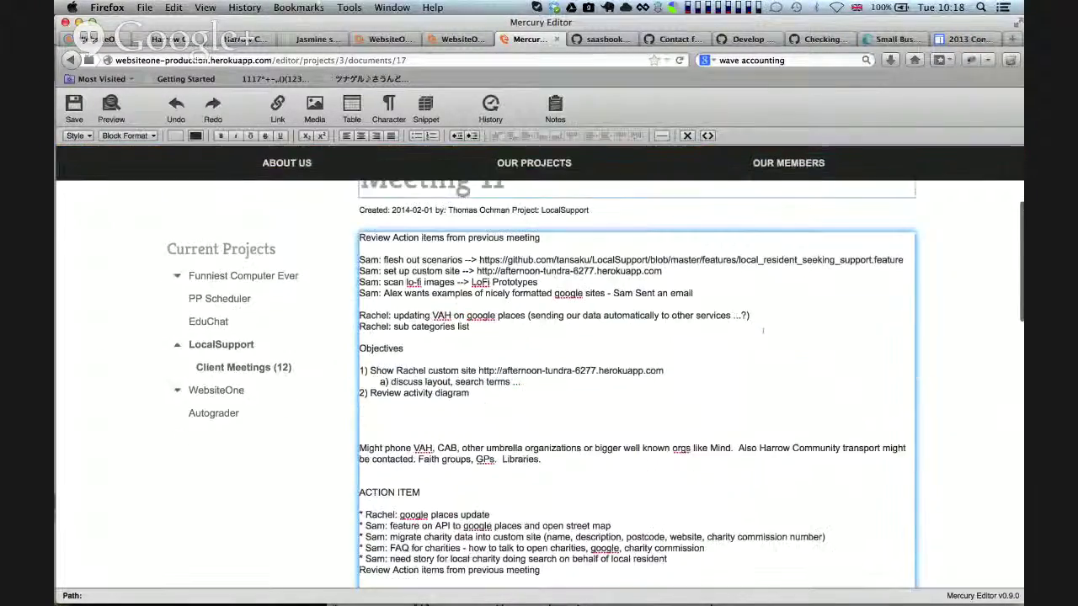
{"action": "scroll", "coordinate": [764, 333], "scroll_direction": "down", "scroll_amount": 3}
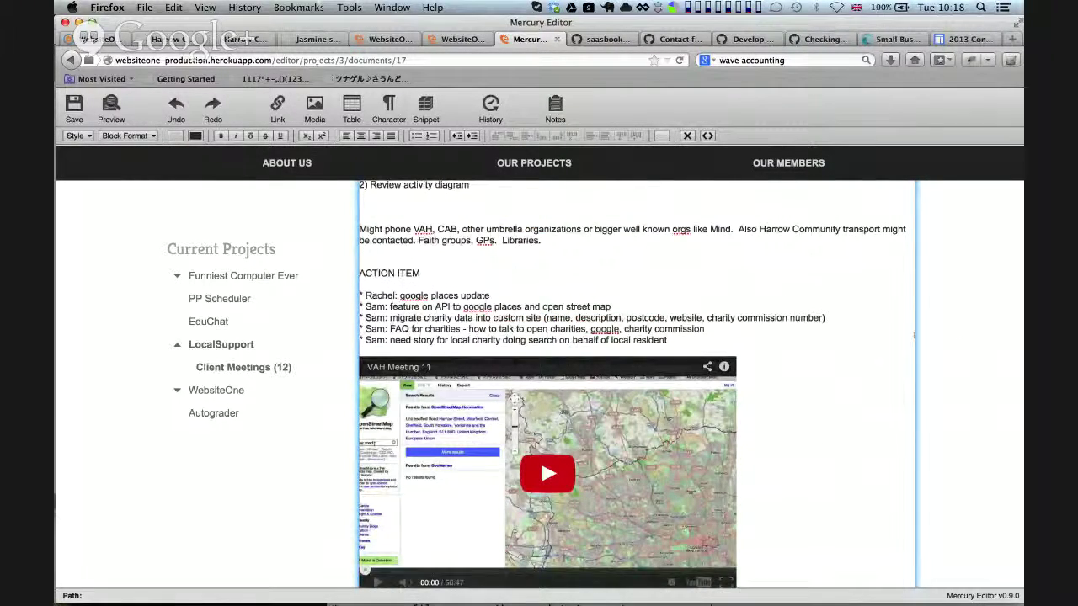
{"action": "scroll", "coordinate": [636, 379], "scroll_direction": "up", "scroll_amount": 5}
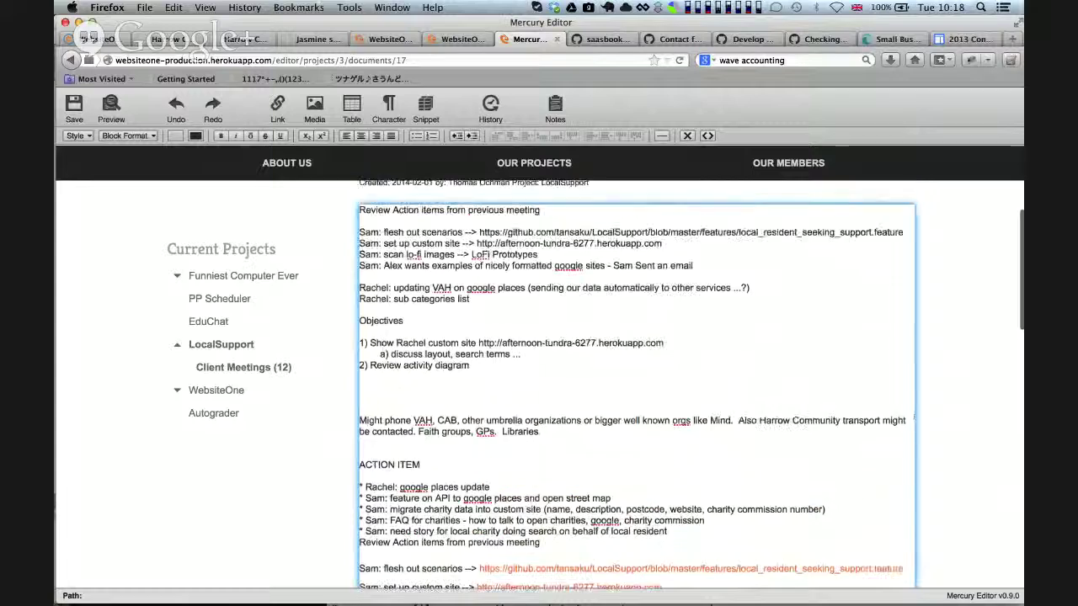
{"action": "scroll", "coordinate": [636, 379], "scroll_direction": "up", "scroll_amount": 2}
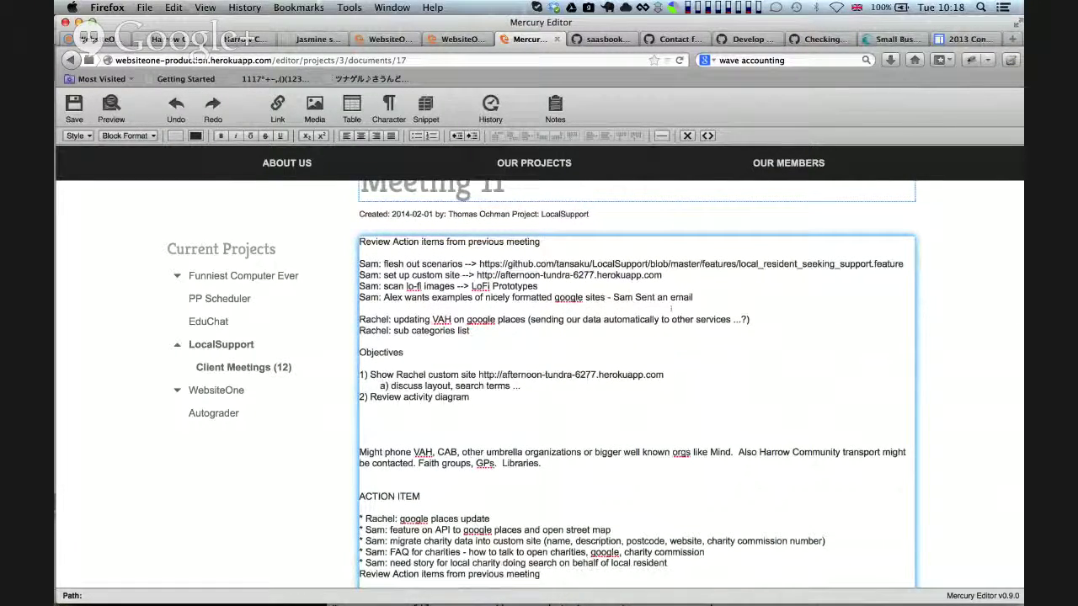
{"action": "scroll", "coordinate": [636, 379], "scroll_direction": "down", "scroll_amount": 5}
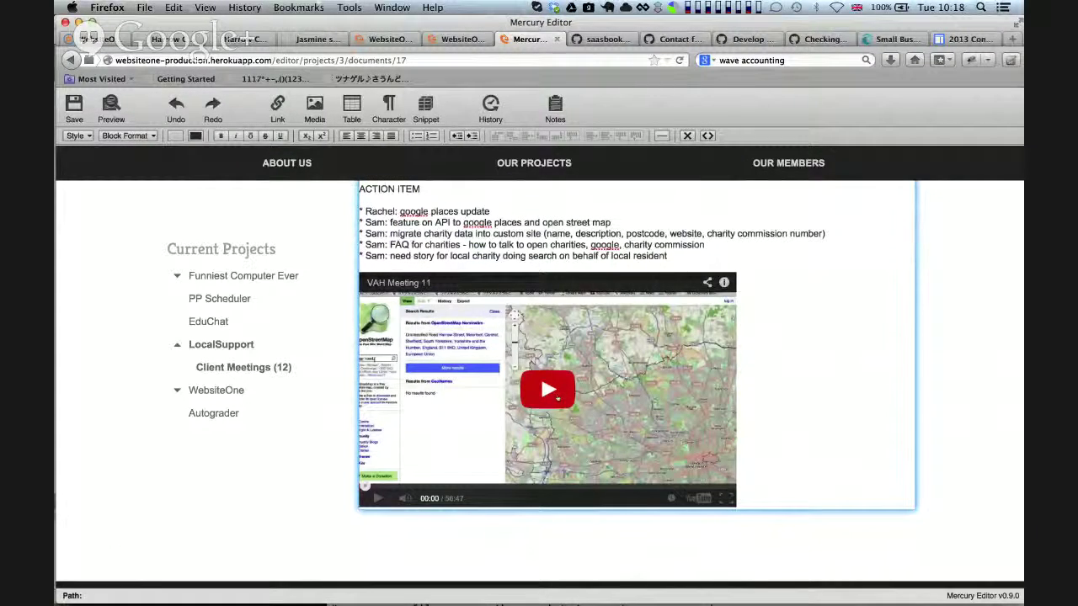
{"action": "scroll", "coordinate": [823, 359], "scroll_direction": "up", "scroll_amount": 3}
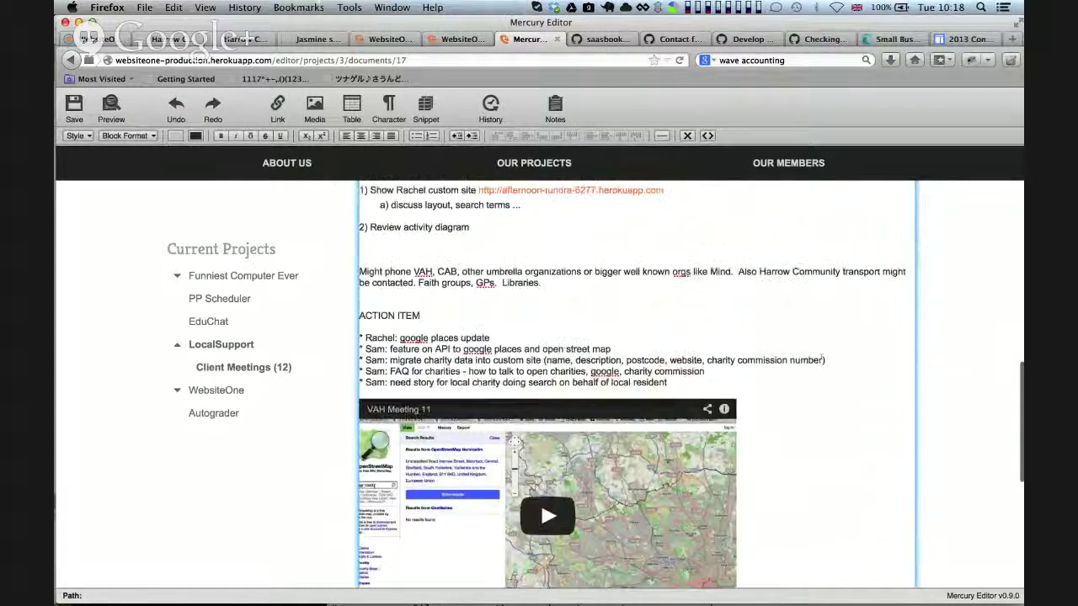
{"action": "scroll", "coordinate": [823, 359], "scroll_direction": "up", "scroll_amount": 15}
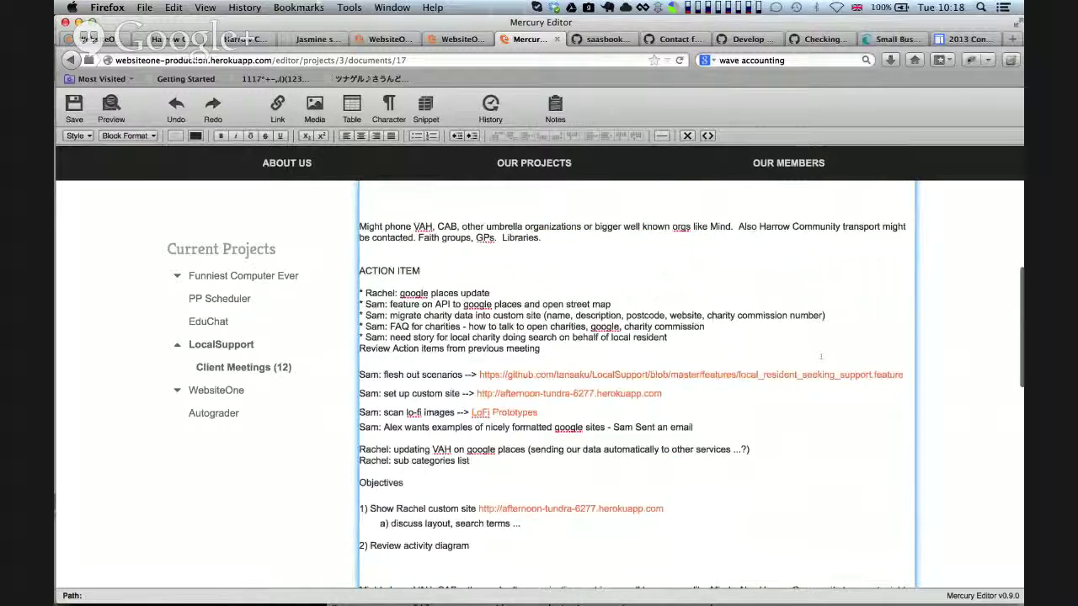
{"action": "scroll", "coordinate": [821, 356], "scroll_direction": "up", "scroll_amount": 2}
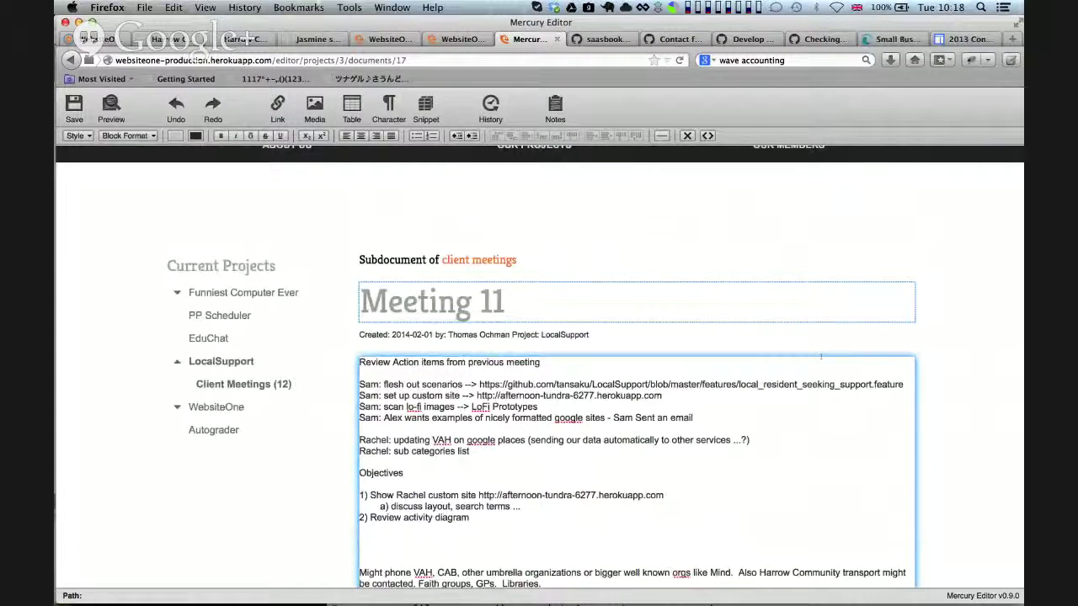
{"action": "scroll", "coordinate": [821, 357], "scroll_direction": "down", "scroll_amount": 20}
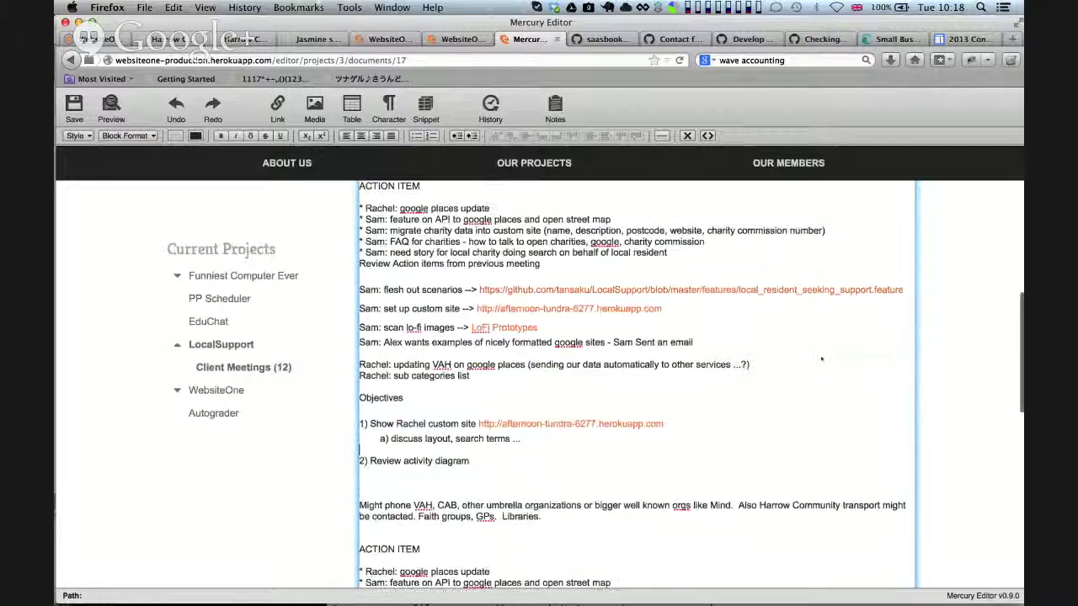
{"action": "scroll", "coordinate": [821, 356], "scroll_direction": "up", "scroll_amount": 20}
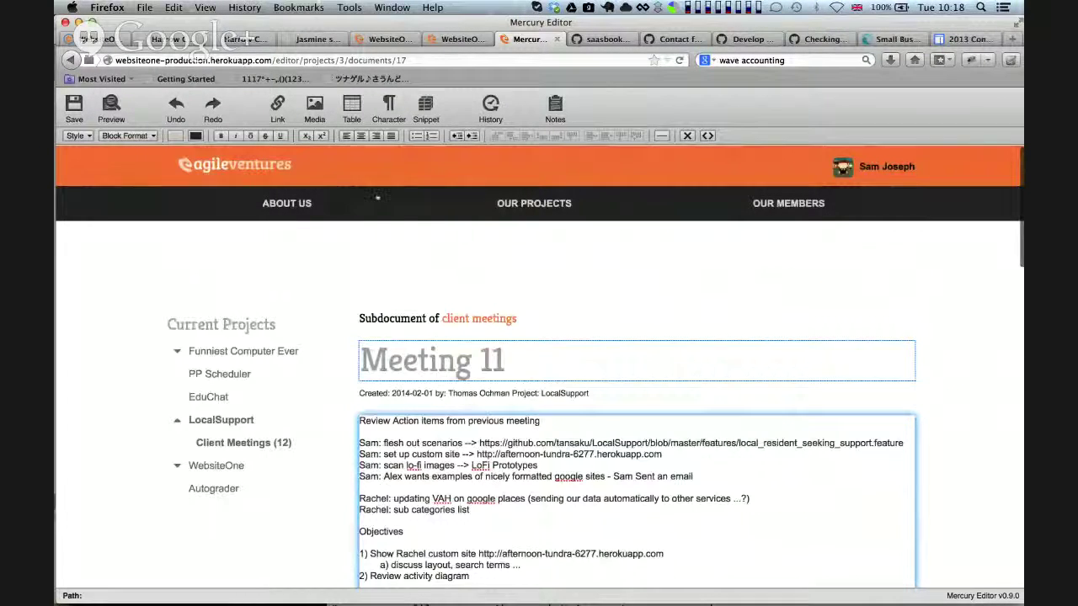
{"action": "left_click", "coordinate": [74, 103]}
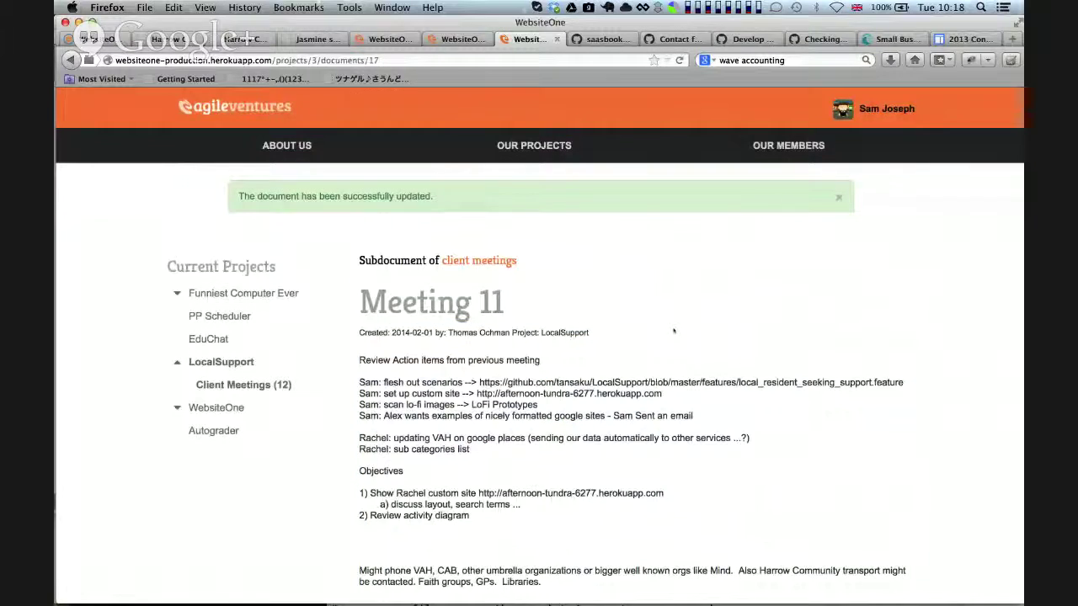
Add a new Client Meetings document titled 'Meeting 12', raising the count to 13
{"action": "scroll", "coordinate": [674, 331], "scroll_direction": "down", "scroll_amount": 10}
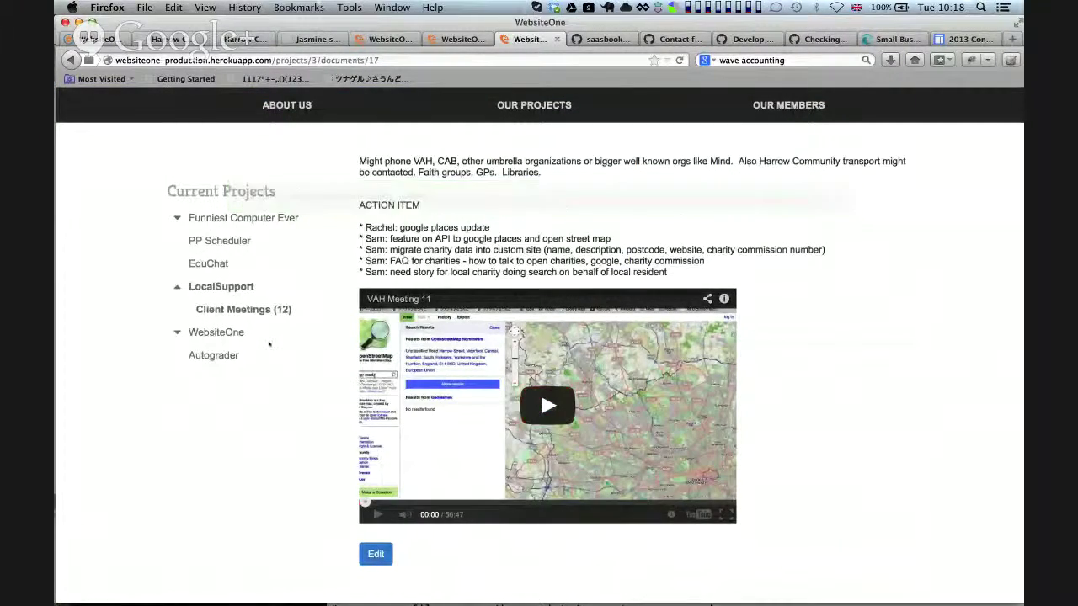
{"action": "left_click", "coordinate": [244, 309]}
{"action": "scroll", "coordinate": [474, 411], "scroll_direction": "down", "scroll_amount": 10}
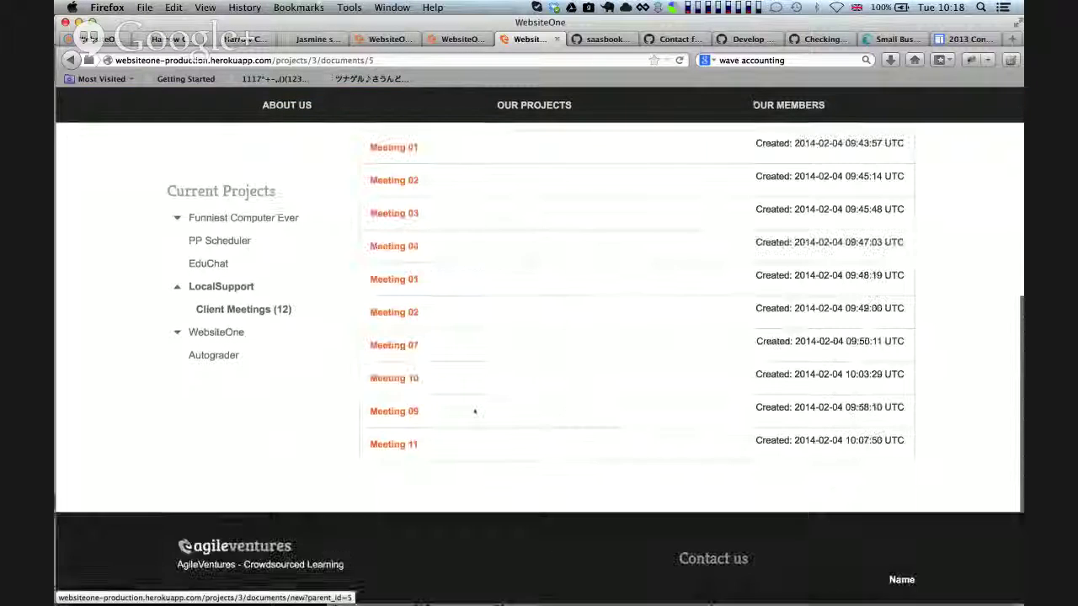
{"action": "scroll", "coordinate": [474, 411], "scroll_direction": "up", "scroll_amount": 10}
{"action": "left_click", "coordinate": [488, 416]}
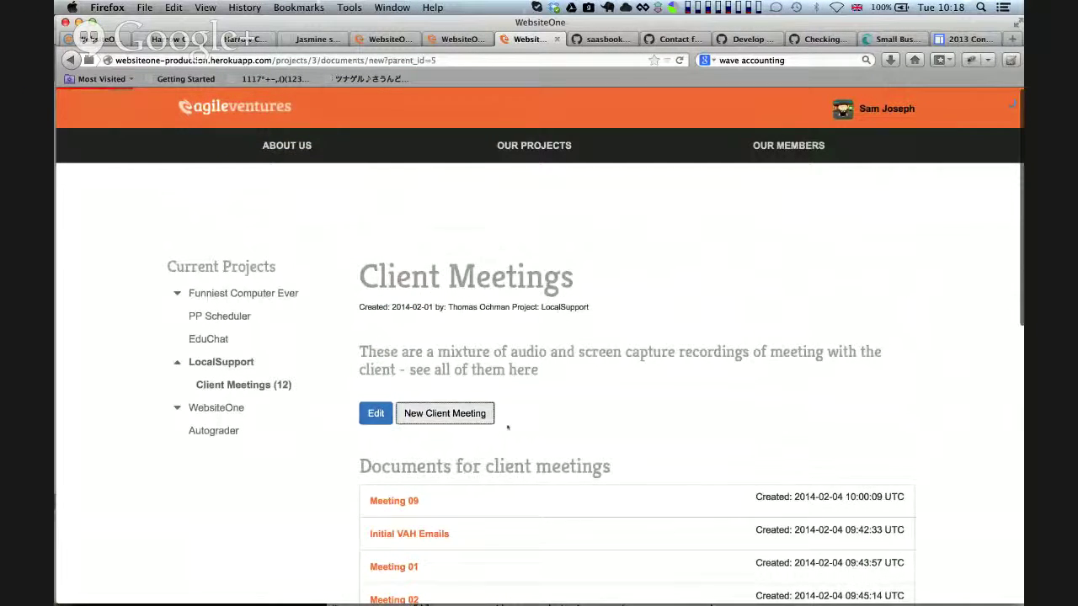
{"action": "left_click", "coordinate": [427, 311]}
{"action": "type", "text": "Me"}
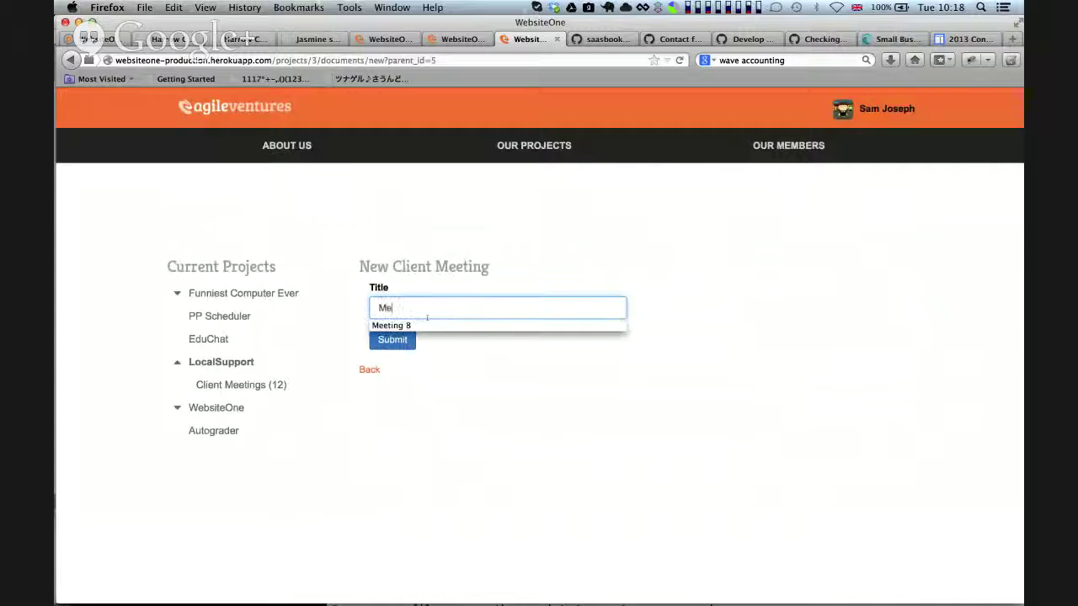
{"action": "type", "text": "eting 54"}
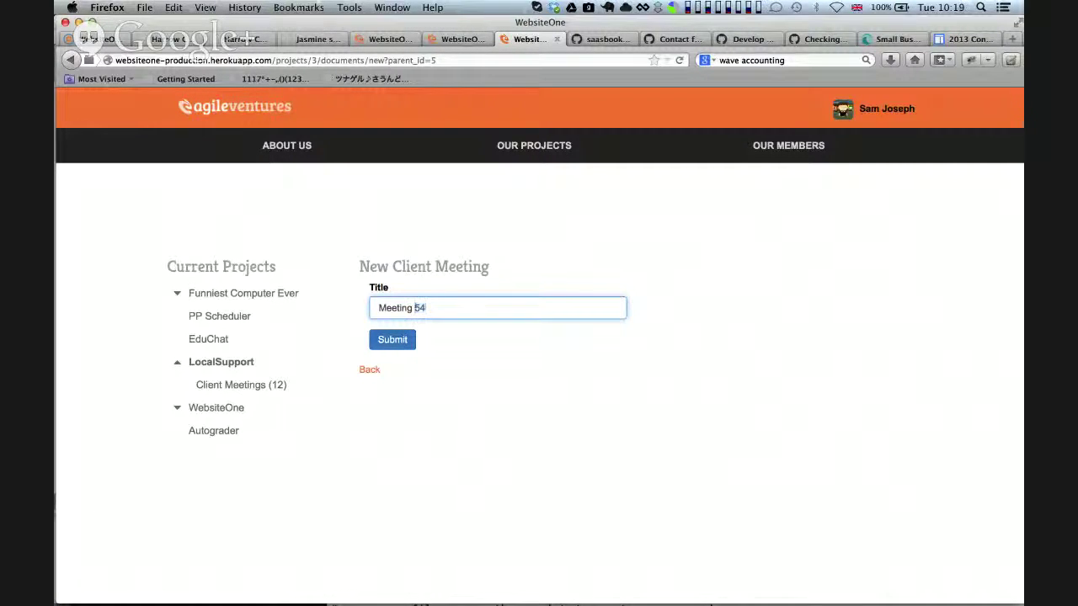
{"action": "type", "text": "12"}
{"action": "left_click", "coordinate": [393, 344]}
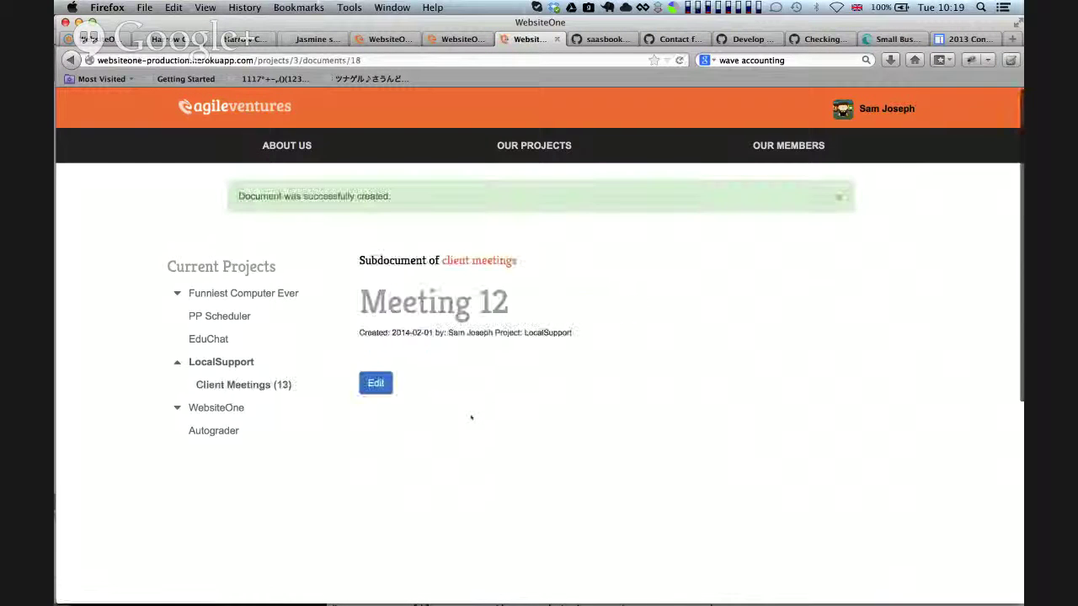
Open Meeting 12 in Mercury Editor and bring up Insert Media over its empty body
{"action": "left_click", "coordinate": [376, 384]}
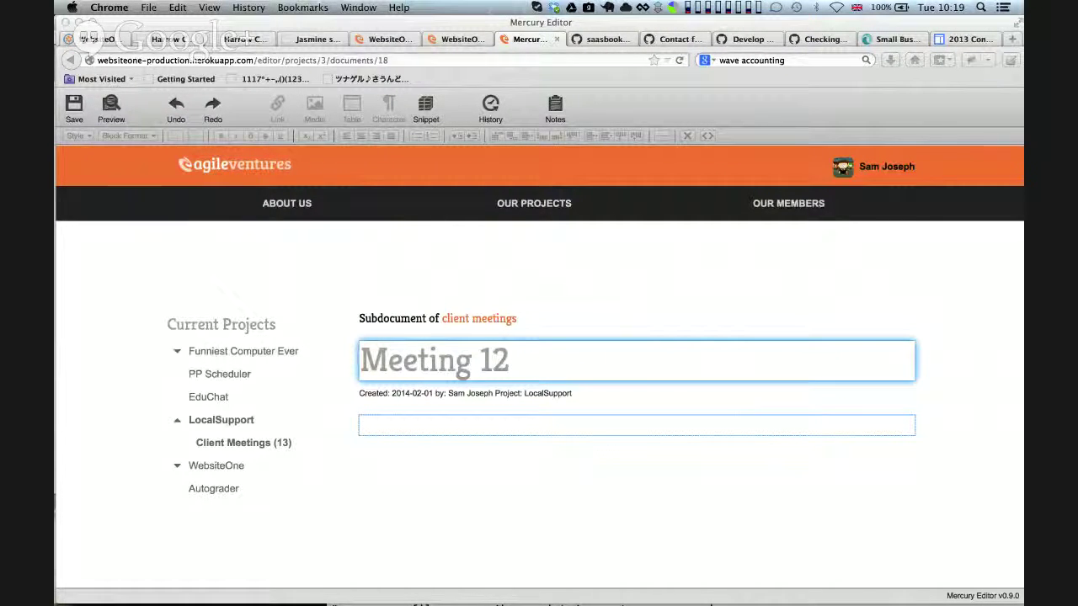
{"action": "left_click", "coordinate": [423, 417]}
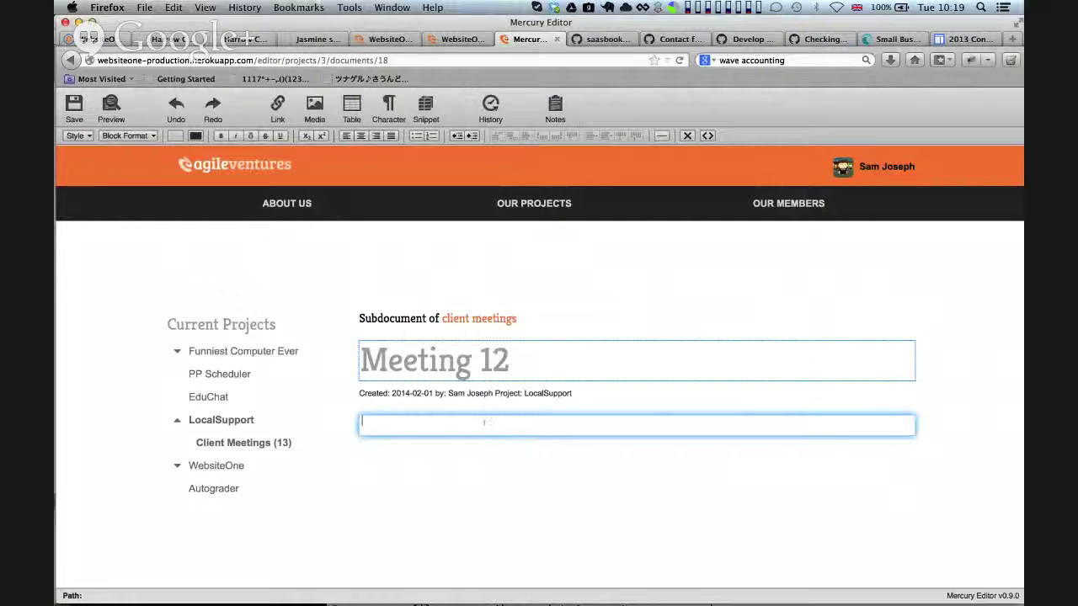
{"action": "left_click", "coordinate": [315, 102]}
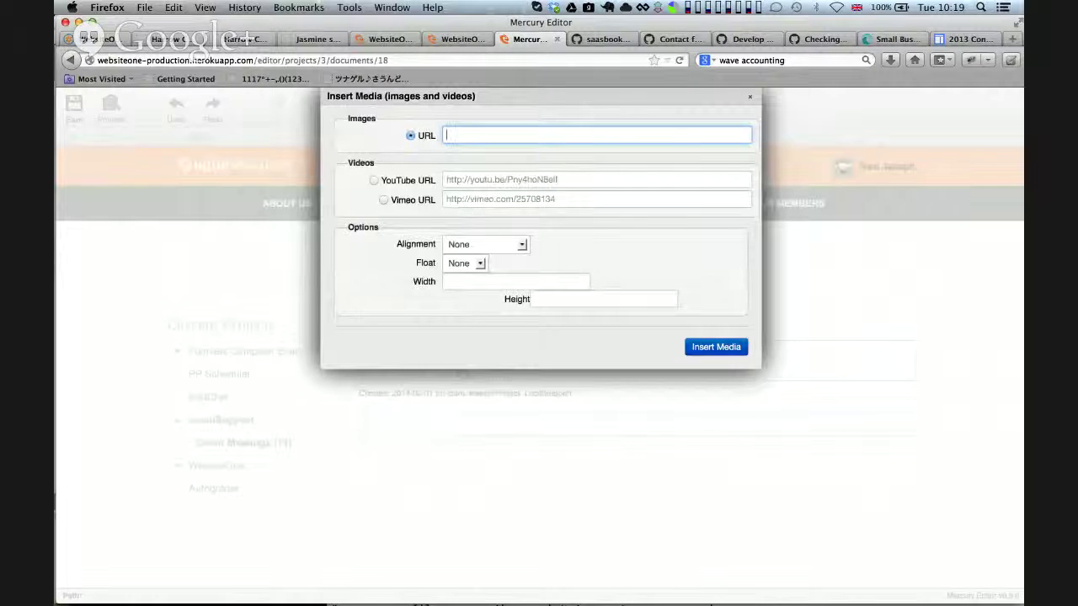
Embed YouTube video ag8rHeSp1DM via a youtu.be link into Meeting 12's body
{"action": "key", "text": "super+Tab"}
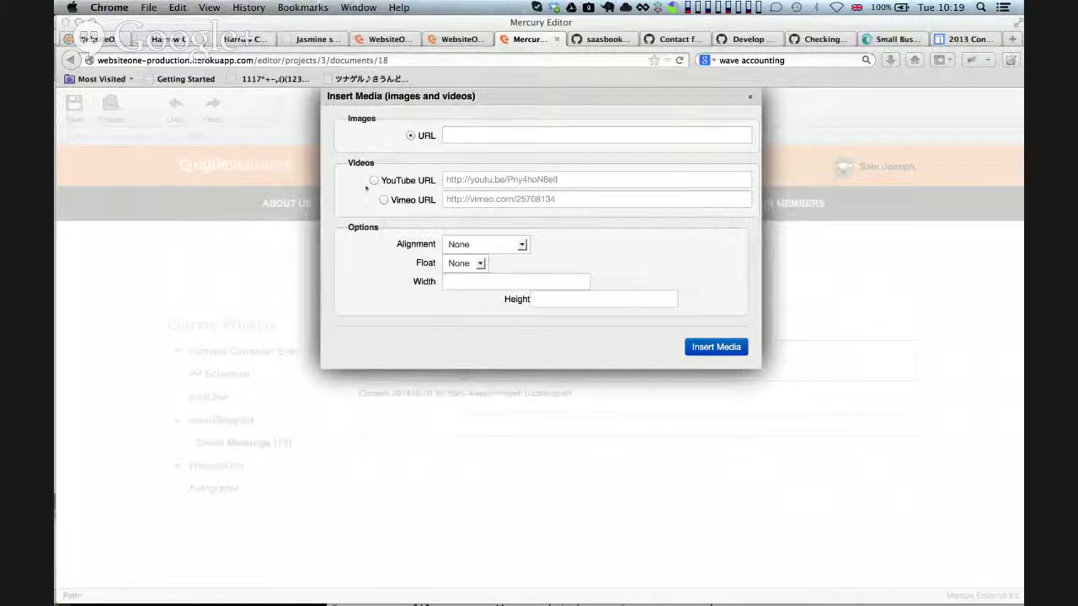
{"action": "left_click", "coordinate": [375, 179]}
{"action": "left_click", "coordinate": [375, 179]}
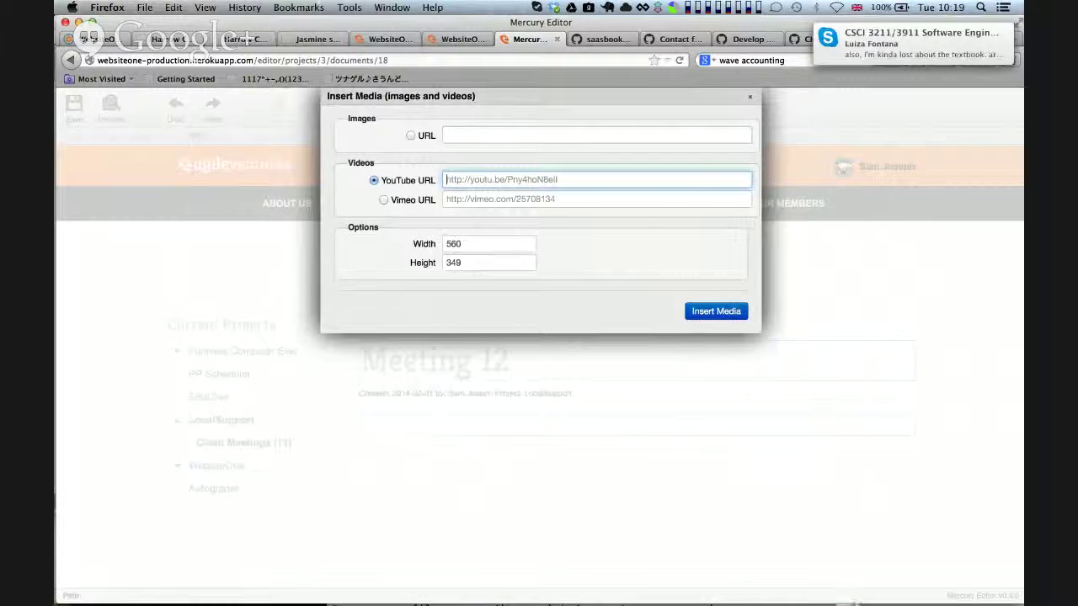
{"action": "key", "text": "super+Tab"}
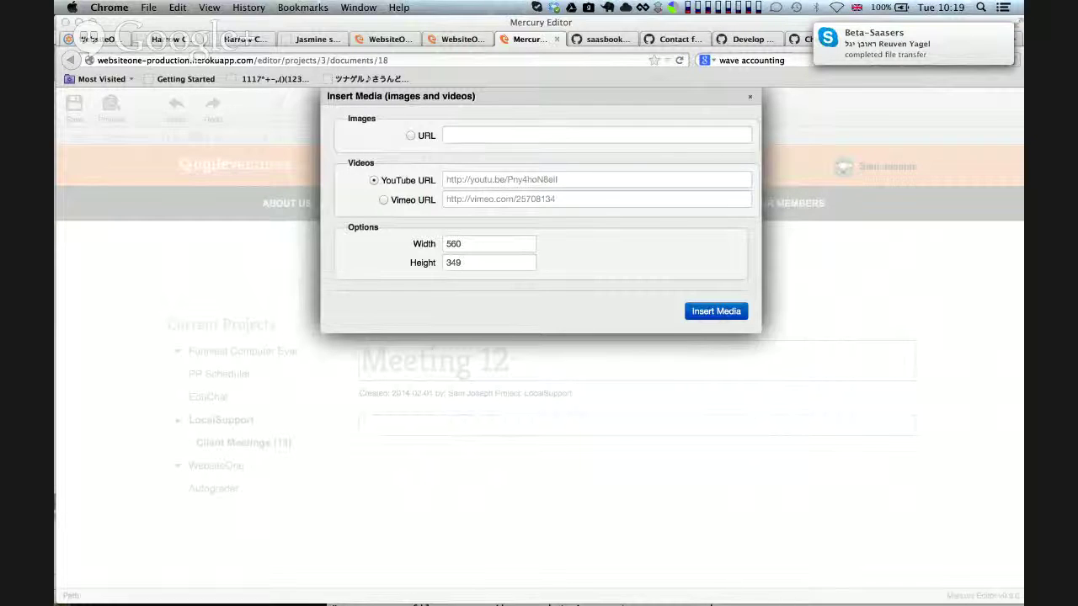
{"action": "left_click", "coordinate": [589, 179]}
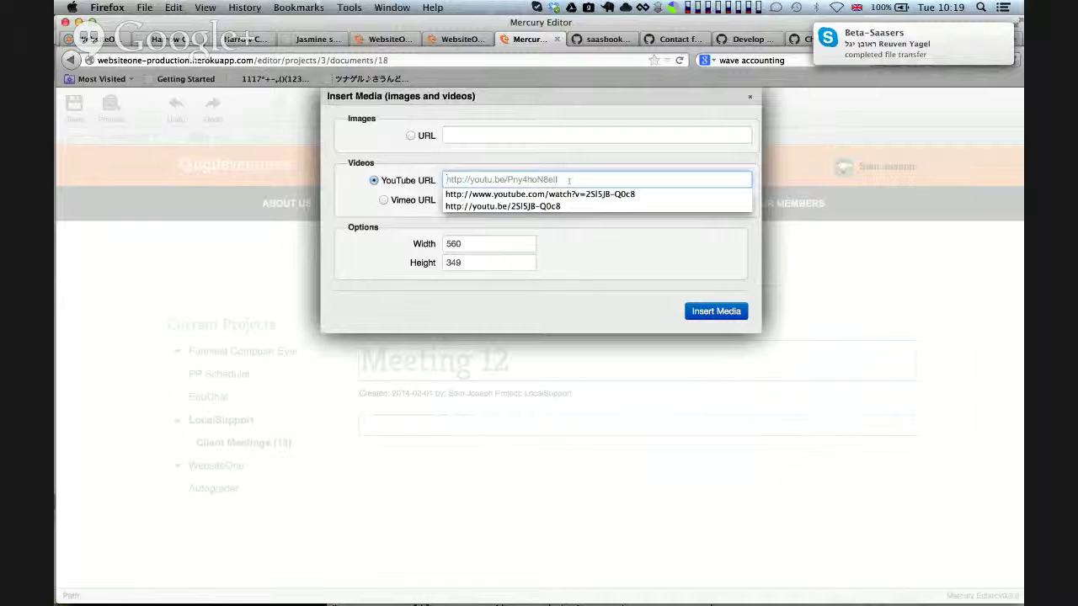
{"action": "left_click", "coordinate": [503, 206]}
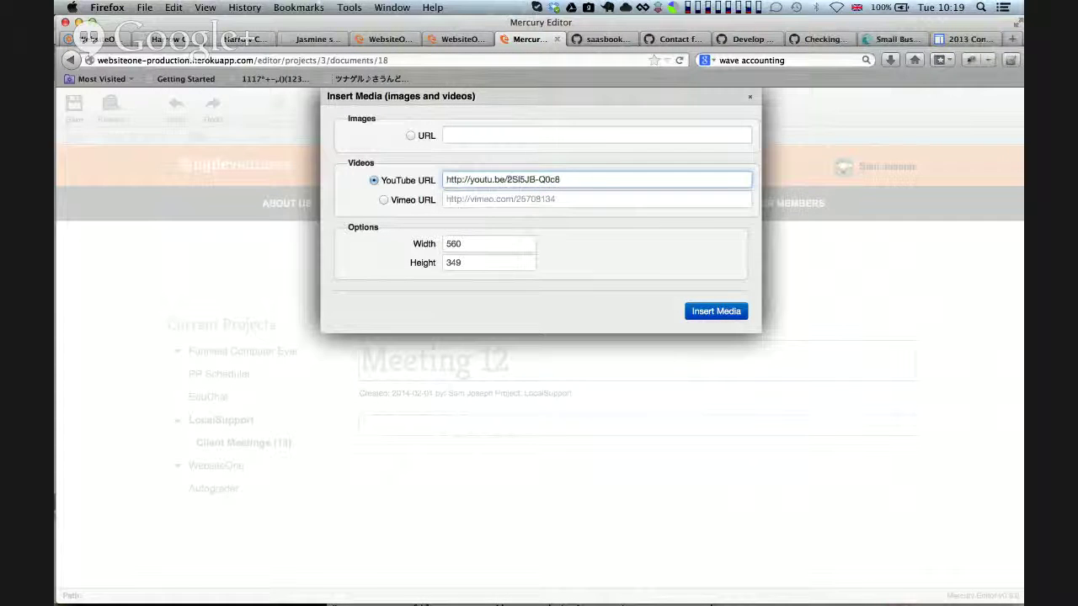
{"action": "left_click_drag", "start_coordinate": [507, 179], "coordinate": [605, 179]}
{"action": "type", "text": "ag8rHeSp1DM"}
{"action": "left_click", "coordinate": [713, 312]}
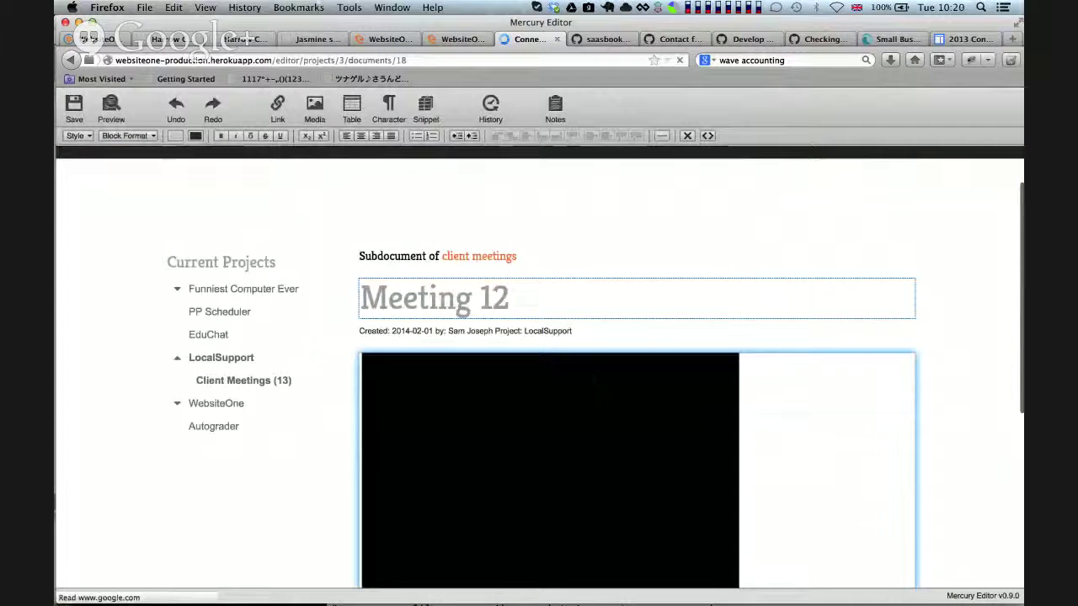
Check the embedded 'Beta SaaSers Teleconference' video, then head to LocalSupport Client Meetings, triggering the unsaved-data warning
{"action": "scroll", "coordinate": [795, 423], "scroll_direction": "down", "scroll_amount": 5}
{"action": "scroll", "coordinate": [795, 423], "scroll_direction": "up", "scroll_amount": 4}
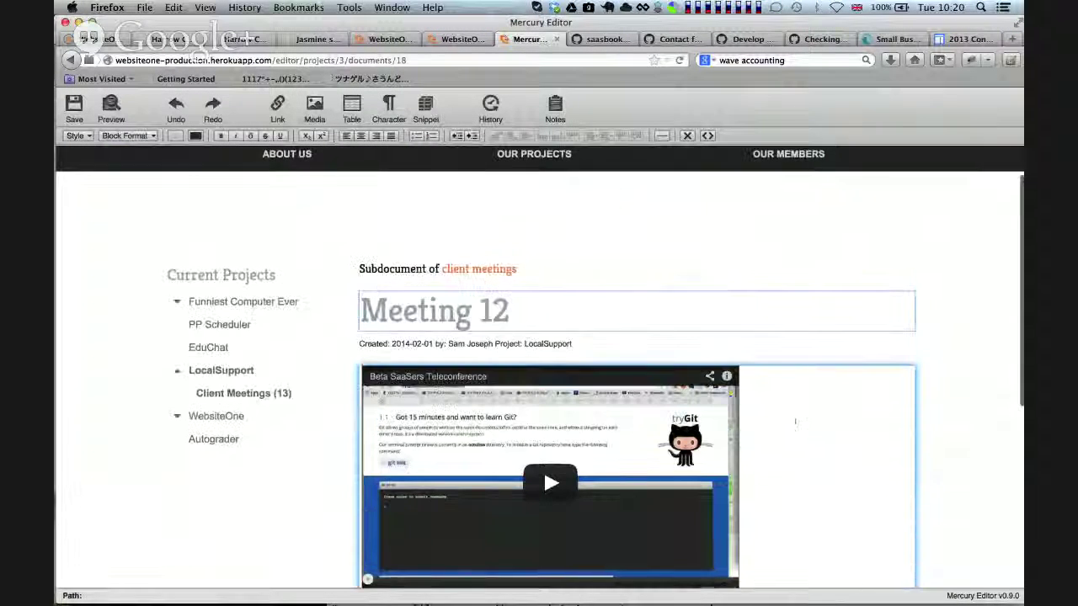
{"action": "scroll", "coordinate": [795, 424], "scroll_direction": "down", "scroll_amount": 3}
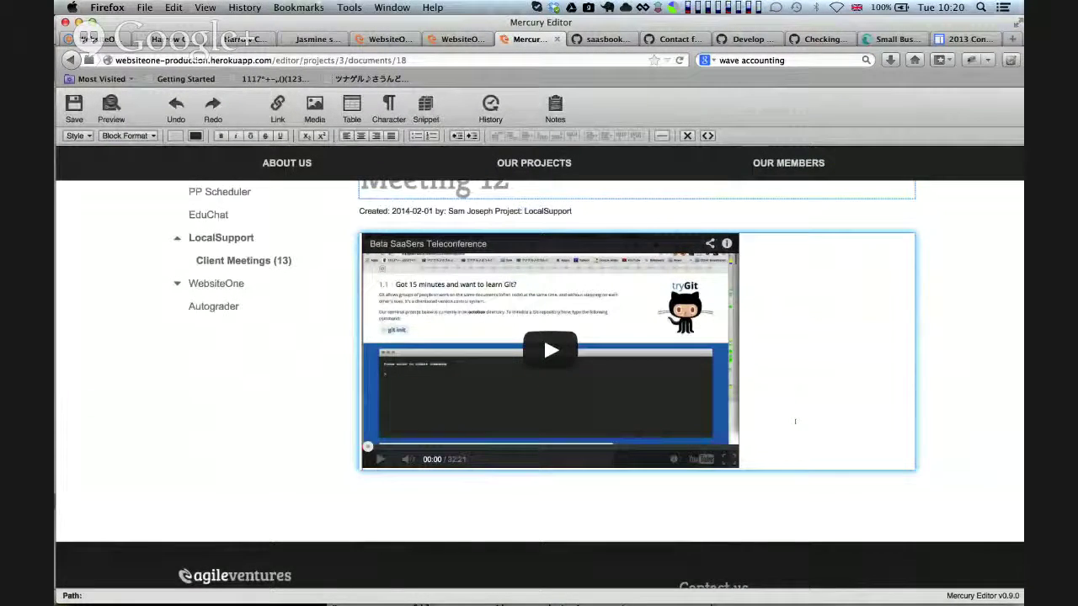
{"action": "scroll", "coordinate": [795, 421], "scroll_direction": "up", "scroll_amount": 3}
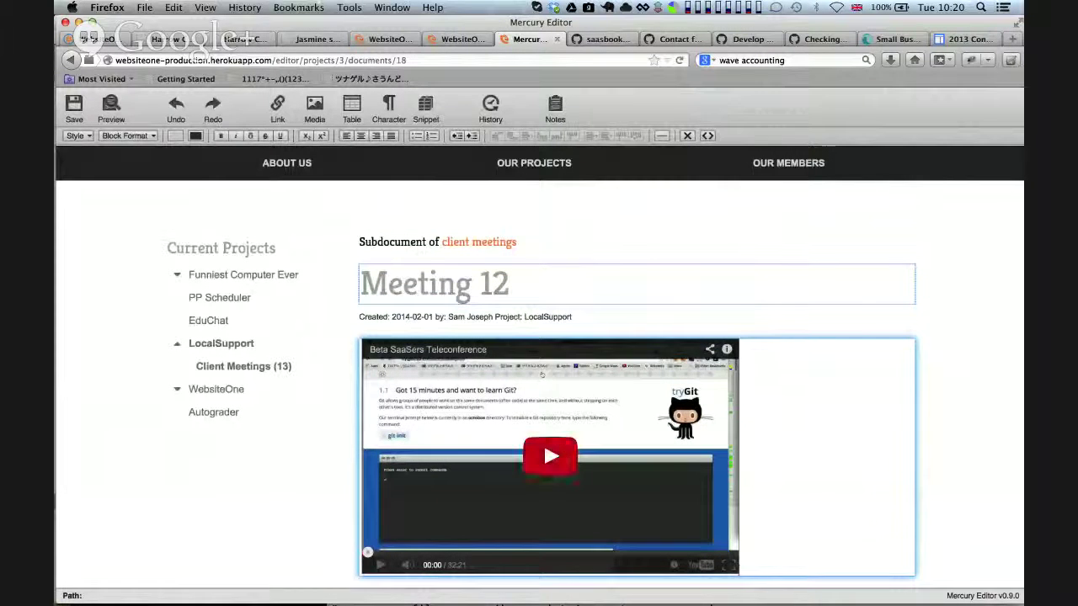
{"action": "key", "text": "super+Tab"}
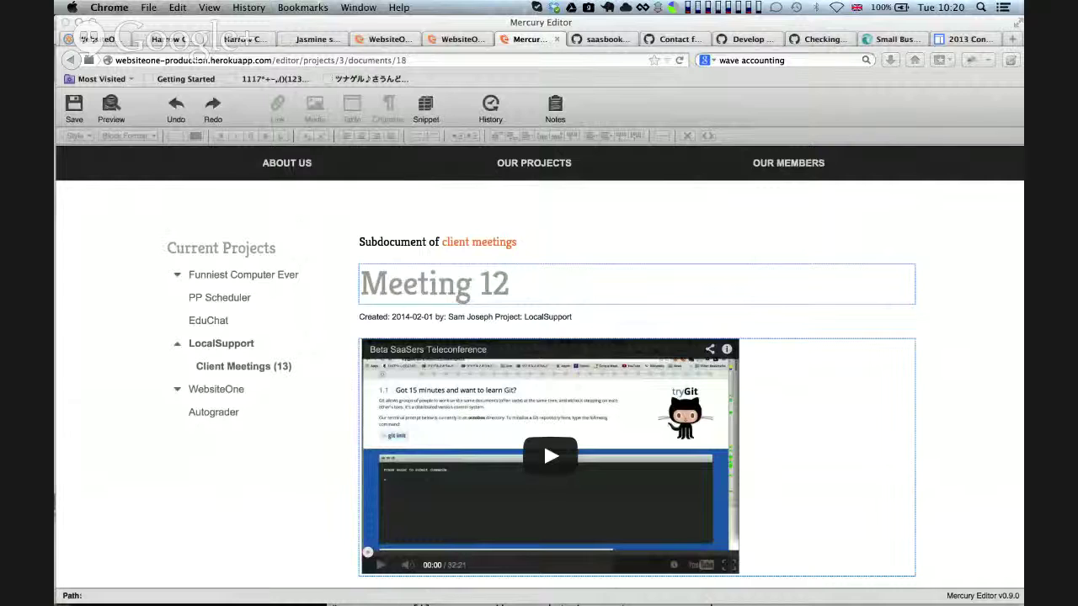
{"action": "scroll", "coordinate": [833, 426], "scroll_direction": "down", "scroll_amount": 5}
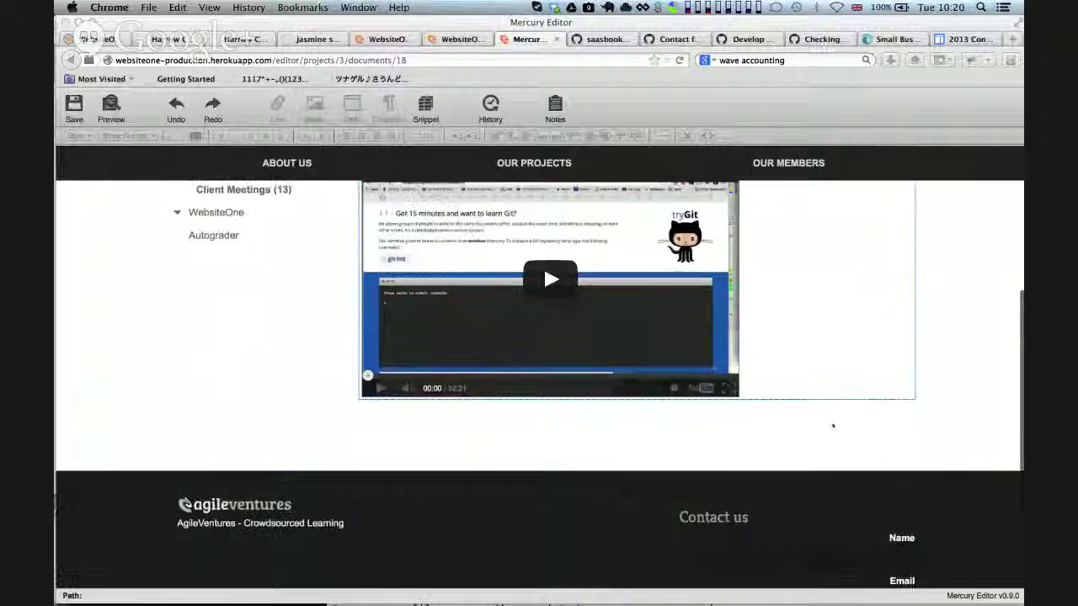
{"action": "scroll", "coordinate": [833, 425], "scroll_direction": "up", "scroll_amount": 5}
{"action": "scroll", "coordinate": [957, 392], "scroll_direction": "down", "scroll_amount": 2}
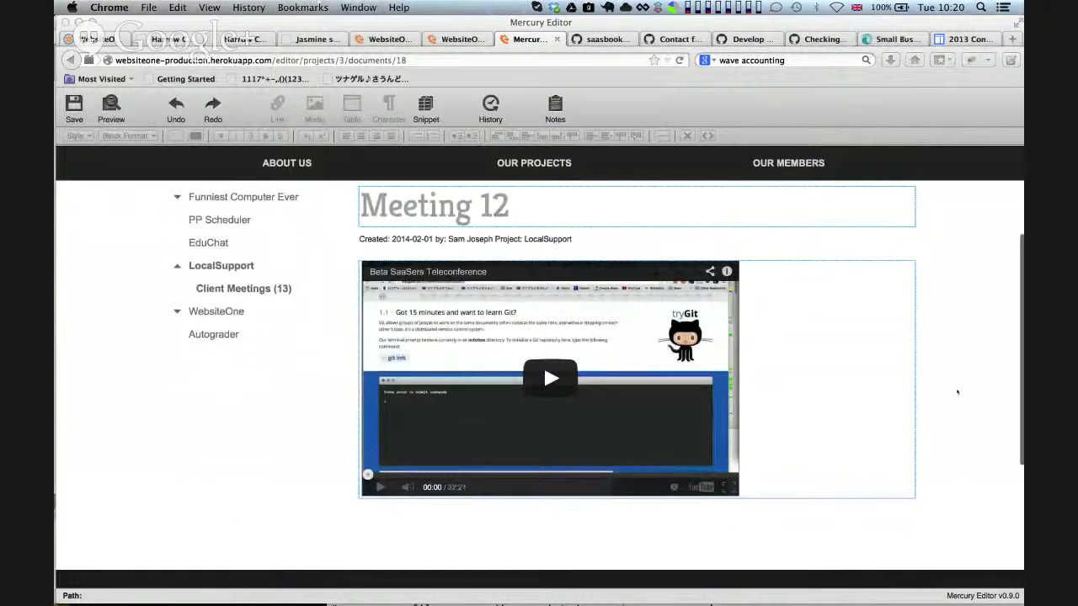
{"action": "scroll", "coordinate": [957, 392], "scroll_direction": "up", "scroll_amount": 2}
{"action": "scroll", "coordinate": [957, 392], "scroll_direction": "down", "scroll_amount": 2}
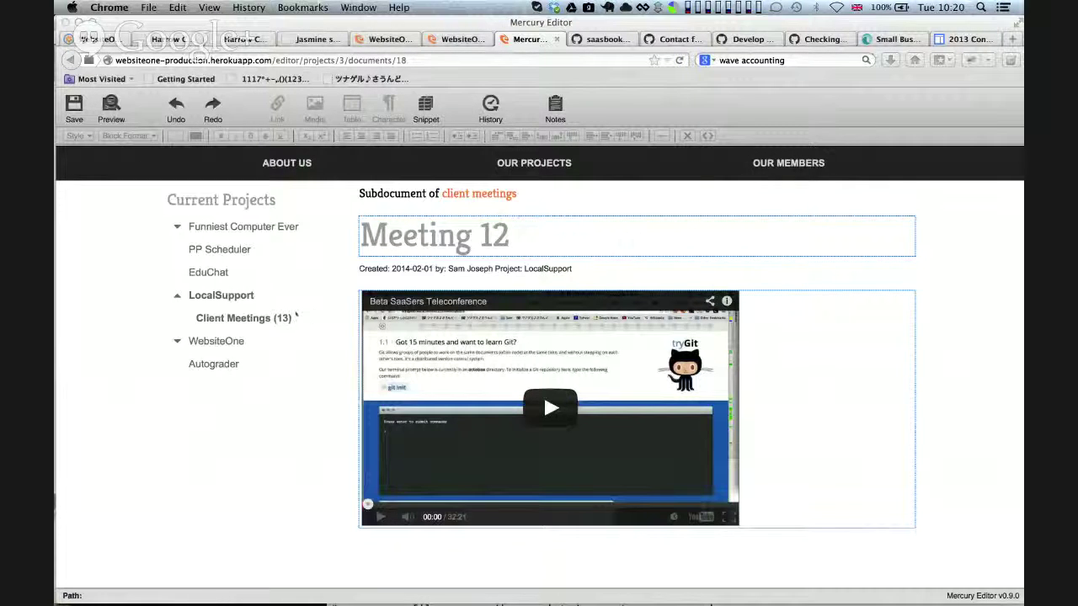
{"action": "scroll", "coordinate": [284, 247], "scroll_direction": "down", "scroll_amount": 6}
{"action": "scroll", "coordinate": [296, 312], "scroll_direction": "up", "scroll_amount": 9}
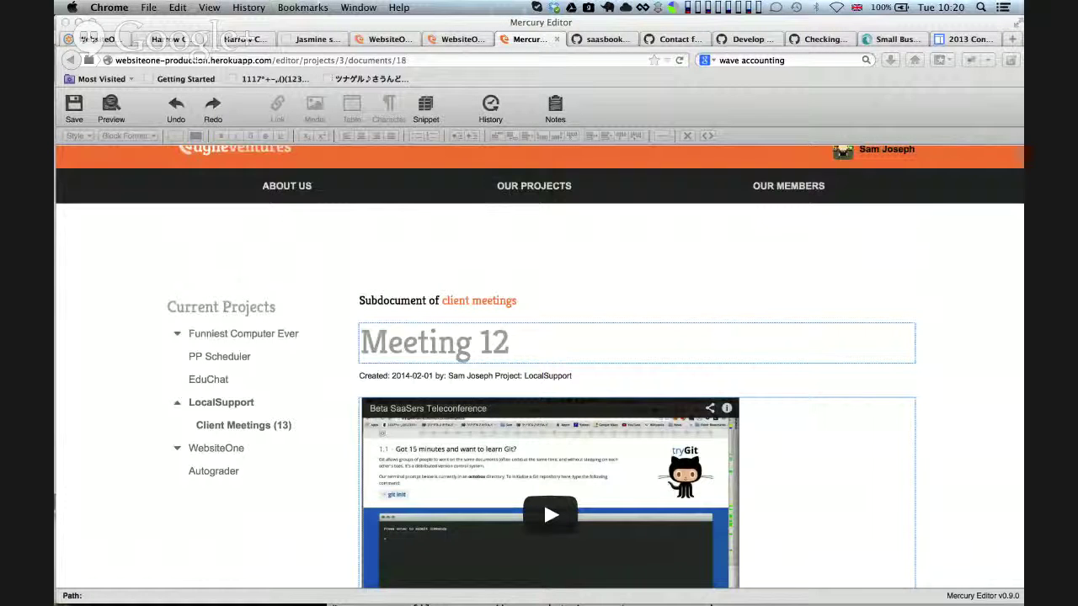
{"action": "left_click", "coordinate": [227, 405]}
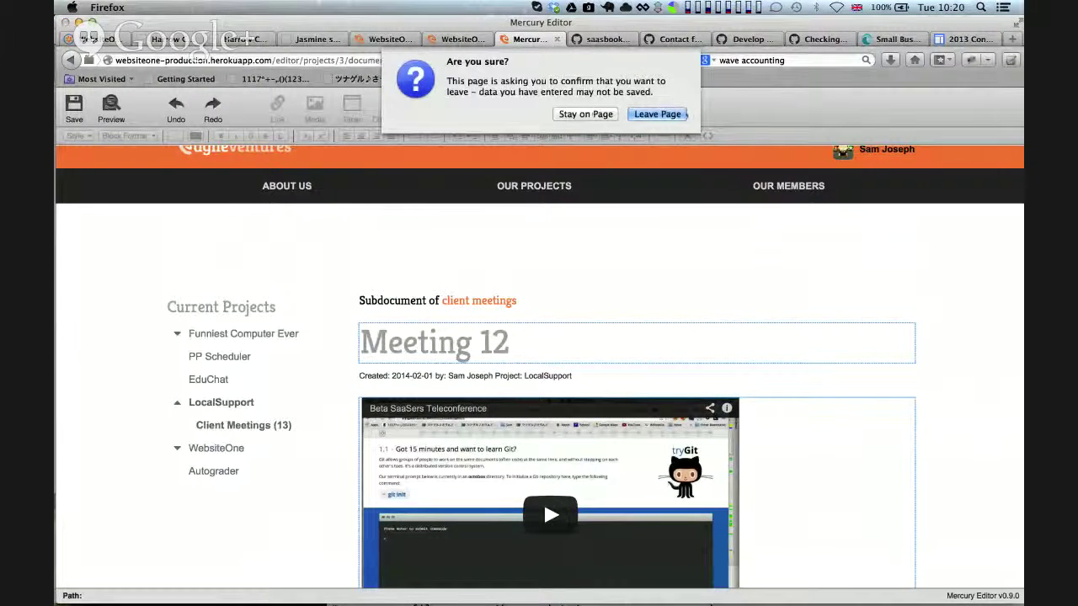
Leave the unsaved page, open Meeting 12 from LocalSupport's Client Meetings list, then return to the list
{"action": "key", "text": "Return"}
{"action": "scroll", "coordinate": [821, 336], "scroll_direction": "down", "scroll_amount": 5}
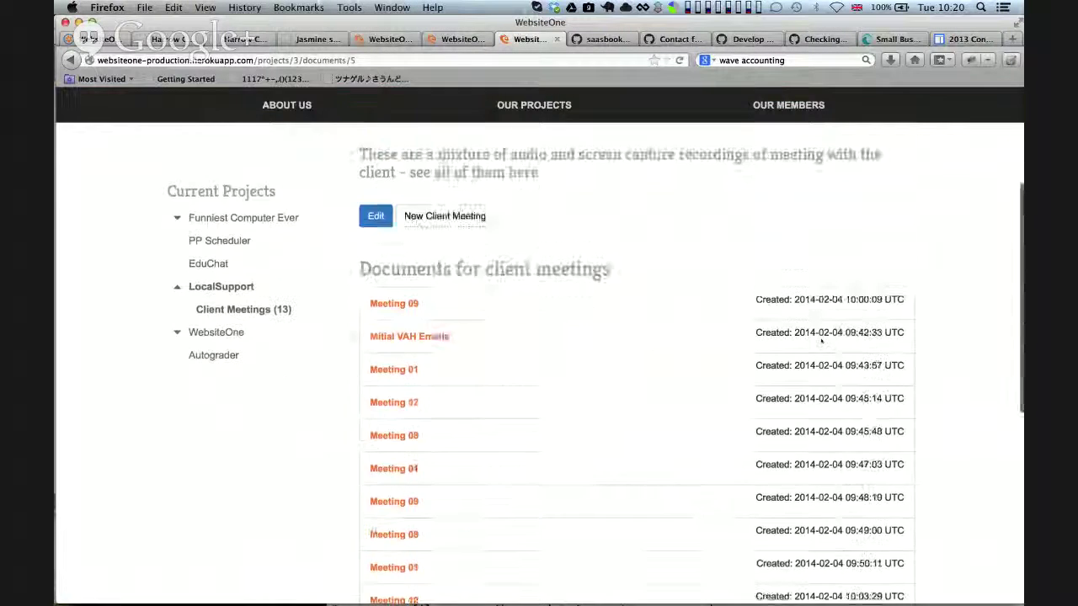
{"action": "scroll", "coordinate": [821, 337], "scroll_direction": "up", "scroll_amount": 3}
{"action": "scroll", "coordinate": [821, 337], "scroll_direction": "up", "scroll_amount": 1}
{"action": "scroll", "coordinate": [821, 337], "scroll_direction": "down", "scroll_amount": 5}
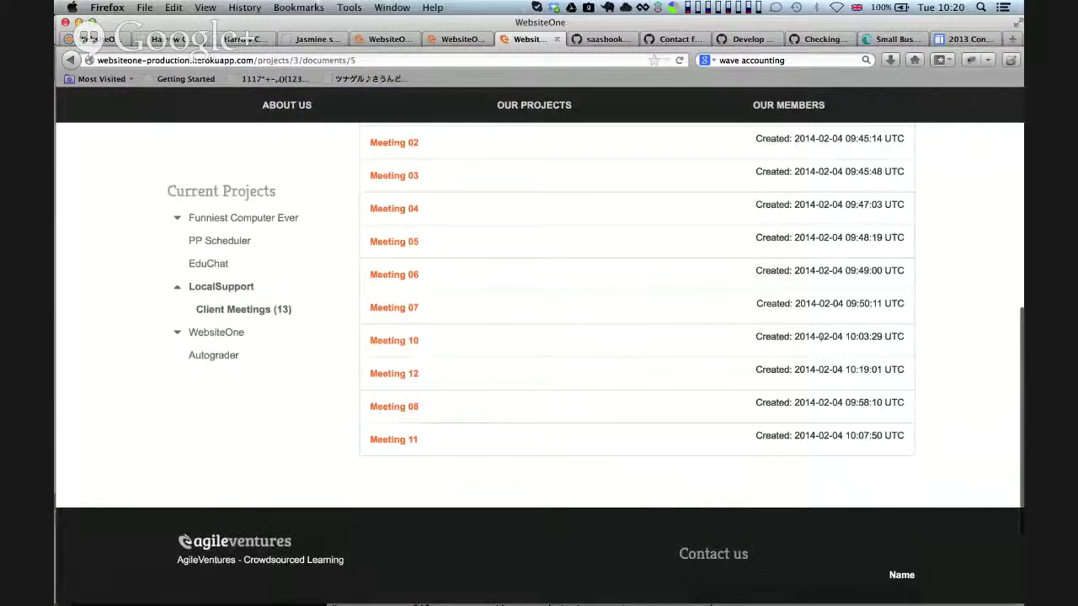
{"action": "left_click", "coordinate": [395, 373]}
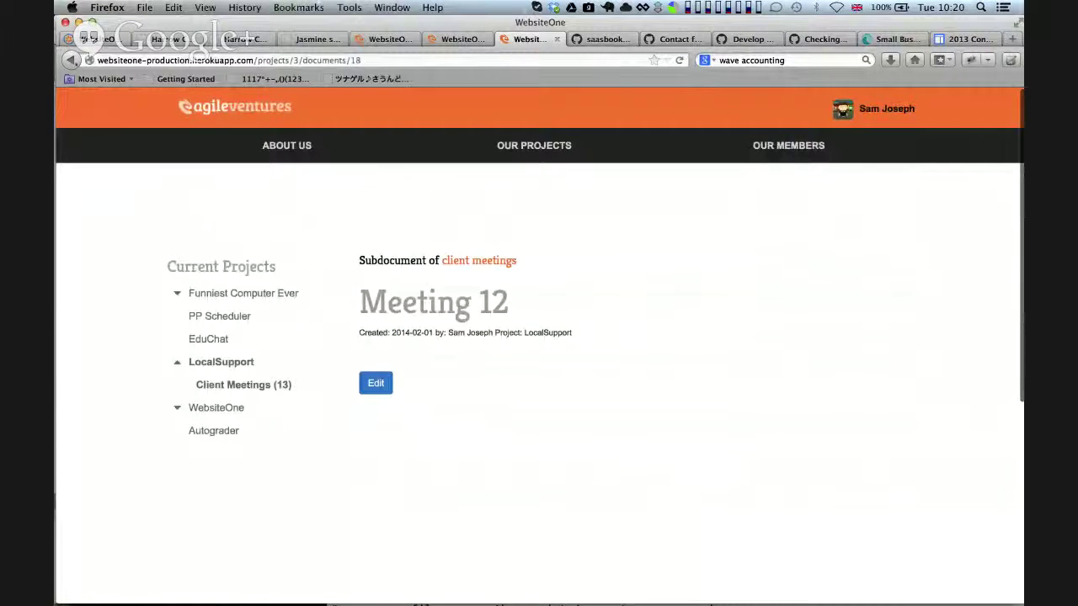
{"action": "left_click", "coordinate": [70, 59]}
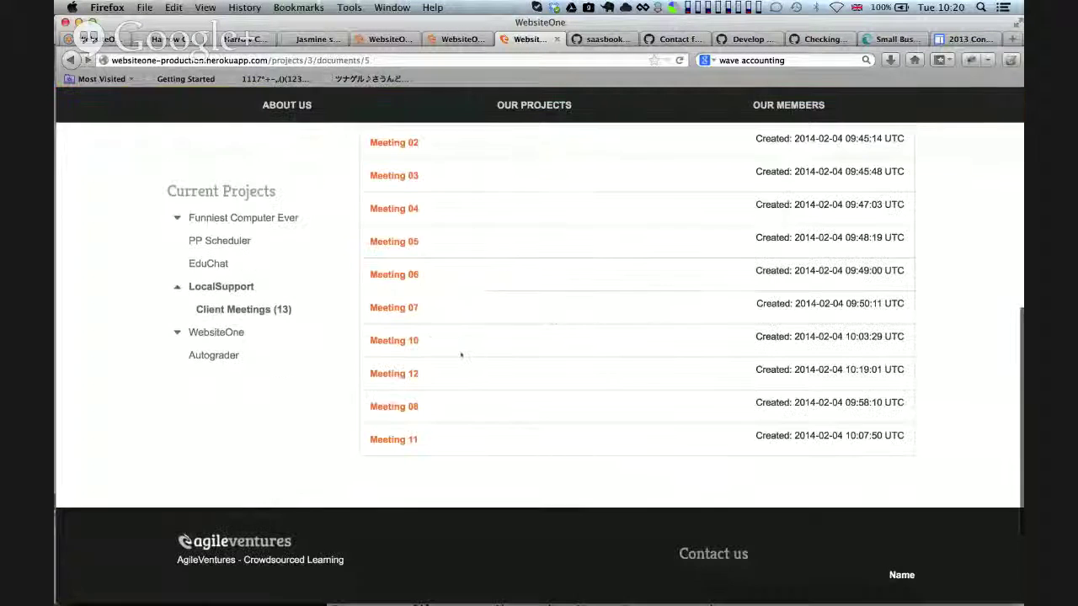
{"action": "scroll", "coordinate": [558, 334], "scroll_direction": "up", "scroll_amount": 6}
{"action": "scroll", "coordinate": [556, 336], "scroll_direction": "down", "scroll_amount": 2}
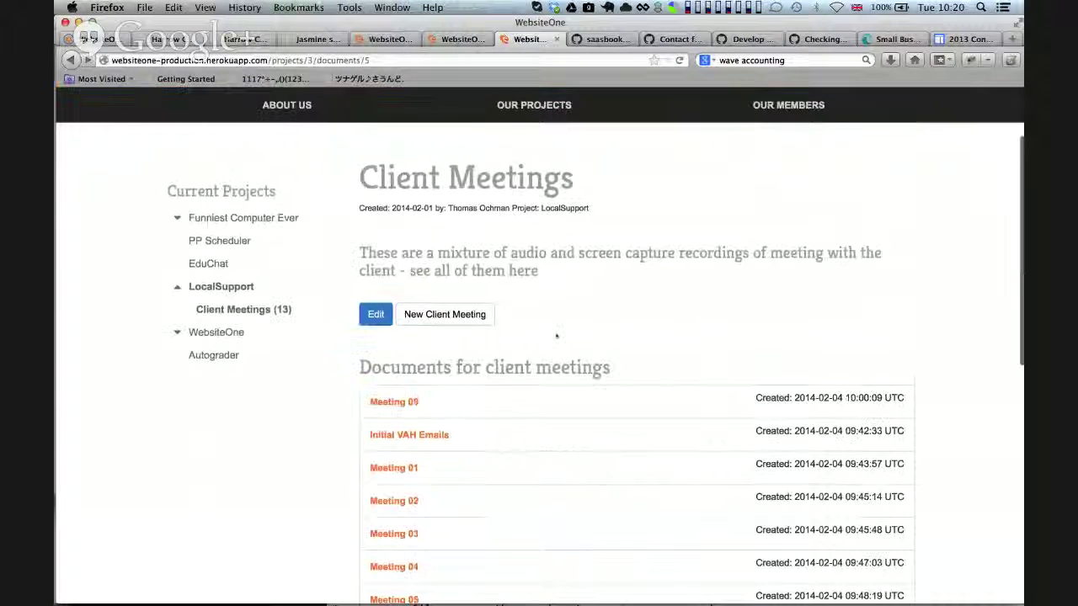
{"action": "scroll", "coordinate": [556, 336], "scroll_direction": "up", "scroll_amount": 1}
{"action": "scroll", "coordinate": [556, 336], "scroll_direction": "down", "scroll_amount": 1}
{"action": "scroll", "coordinate": [556, 336], "scroll_direction": "down", "scroll_amount": 5}
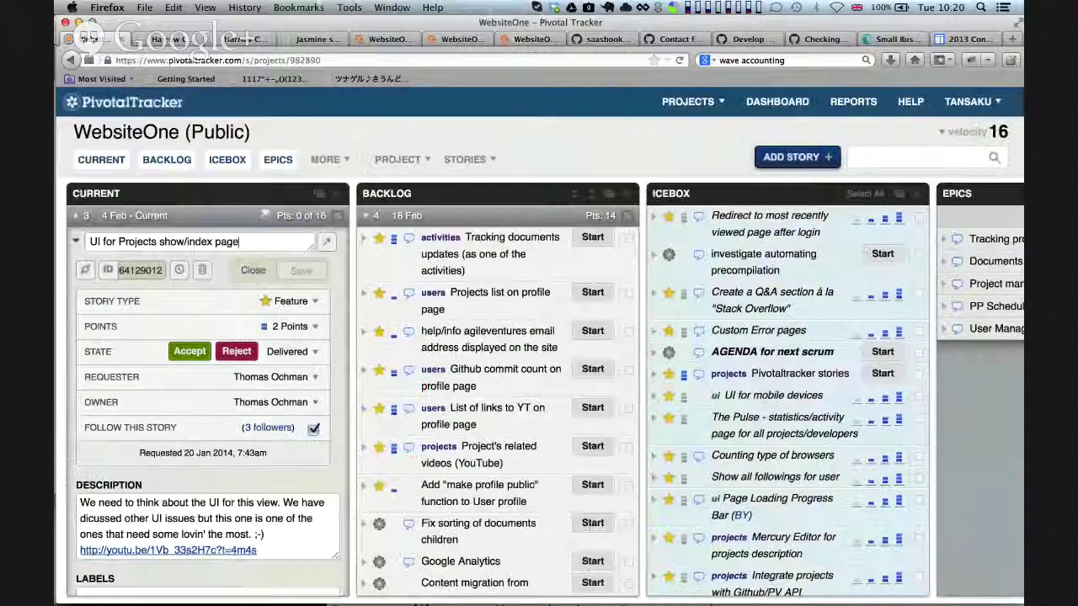
Go back from Pivotal Tracker to the WebsiteOne Client Meetings tab in Firefox
{"action": "key", "text": "super+Tab"}
{"action": "key", "text": "shift+super+Tab"}
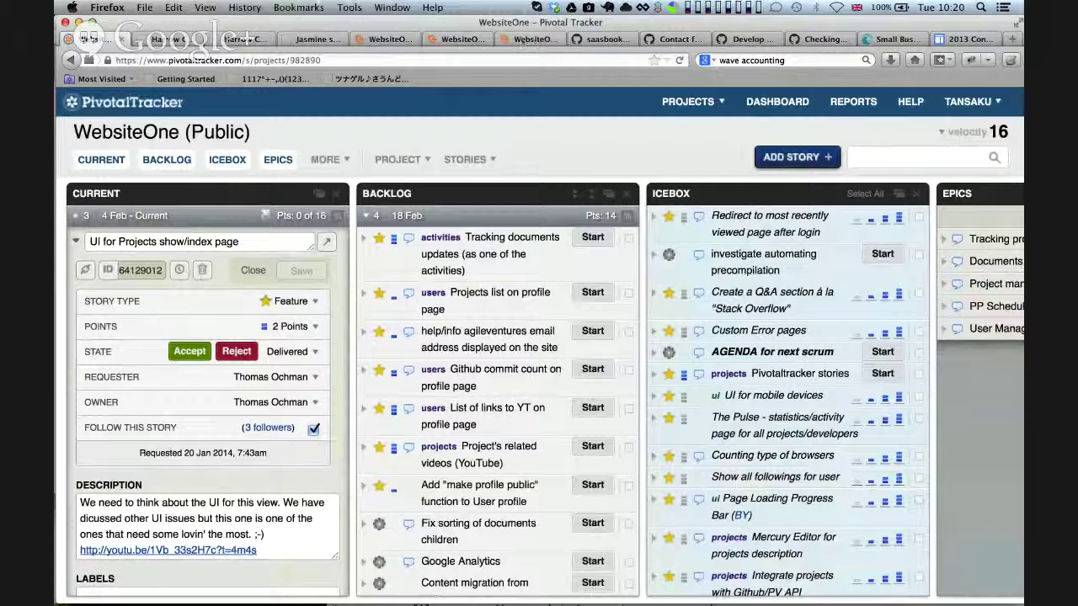
{"action": "left_click", "coordinate": [529, 40]}
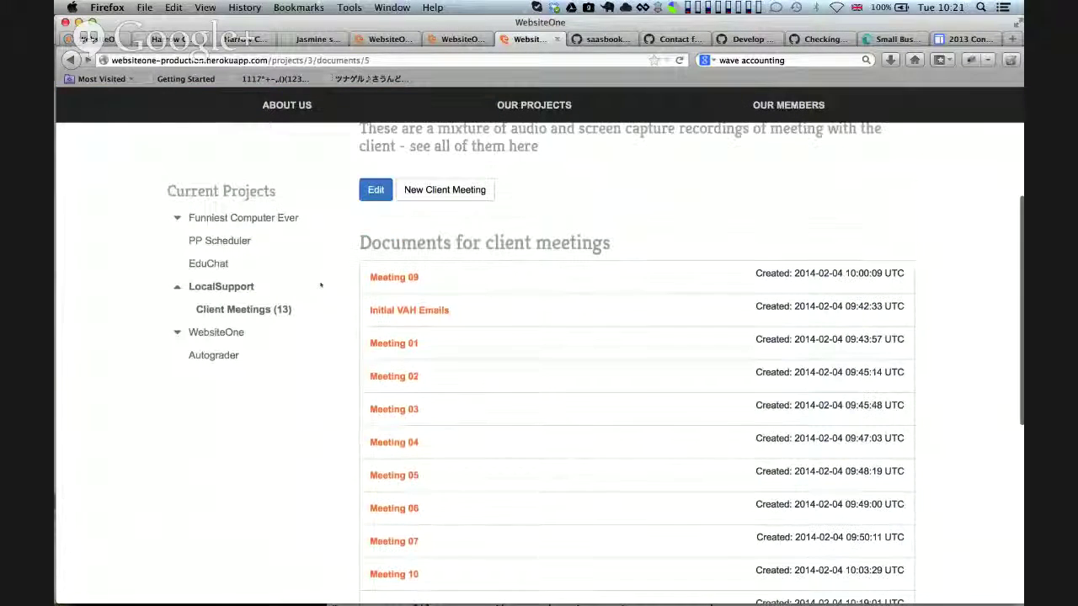
Visit the Funniest Computer Ever project and the projects list, then log out
{"action": "left_click", "coordinate": [244, 218]}
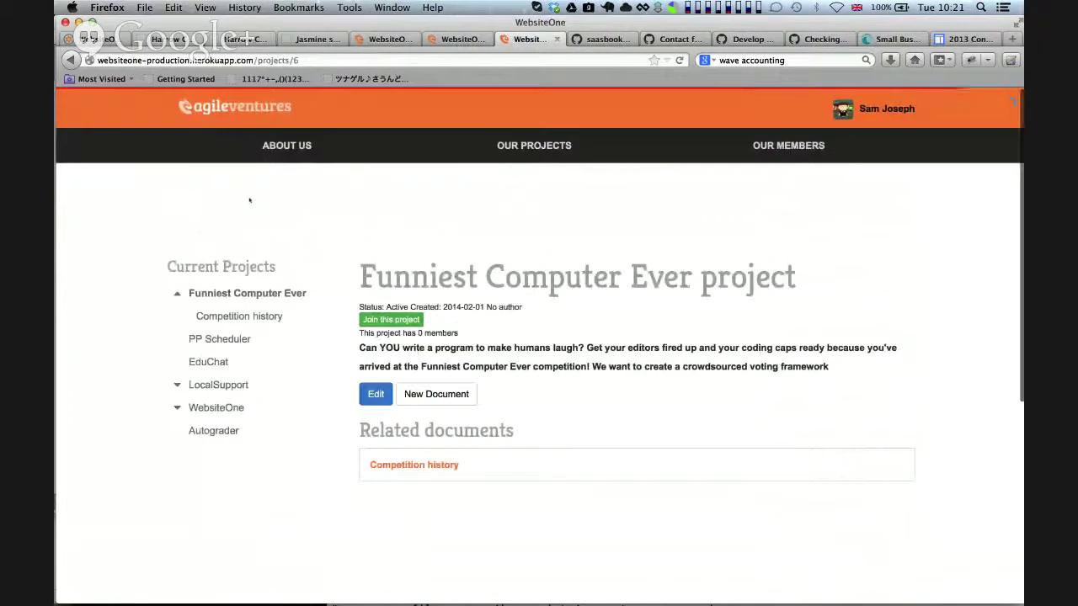
{"action": "left_click", "coordinate": [534, 145]}
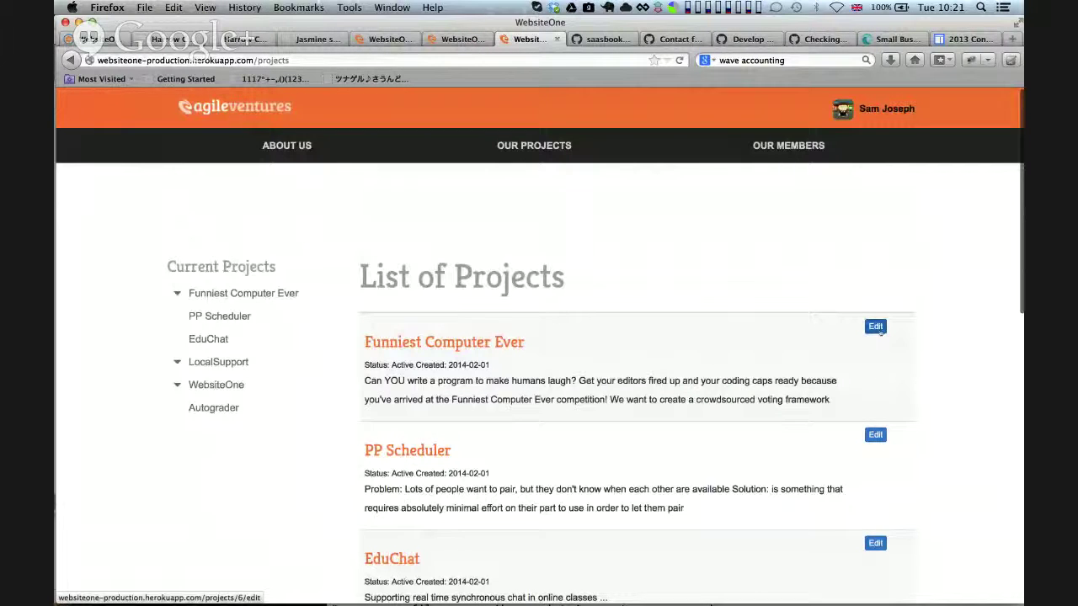
{"action": "left_click", "coordinate": [885, 114]}
{"action": "left_click", "coordinate": [852, 149]}
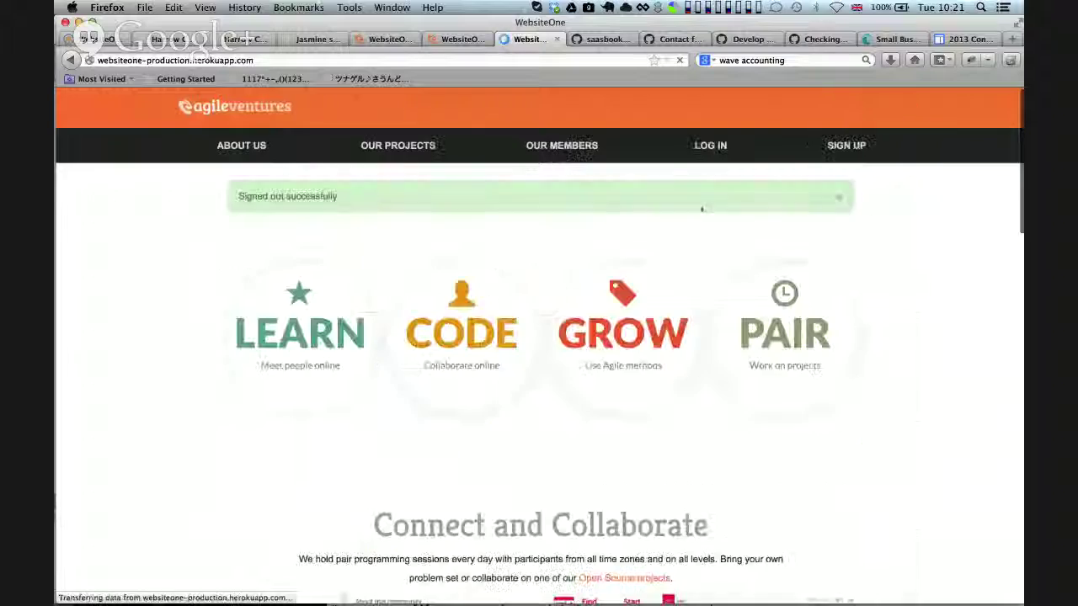
Browse the List of Projects while signed out
{"action": "left_click", "coordinate": [401, 151]}
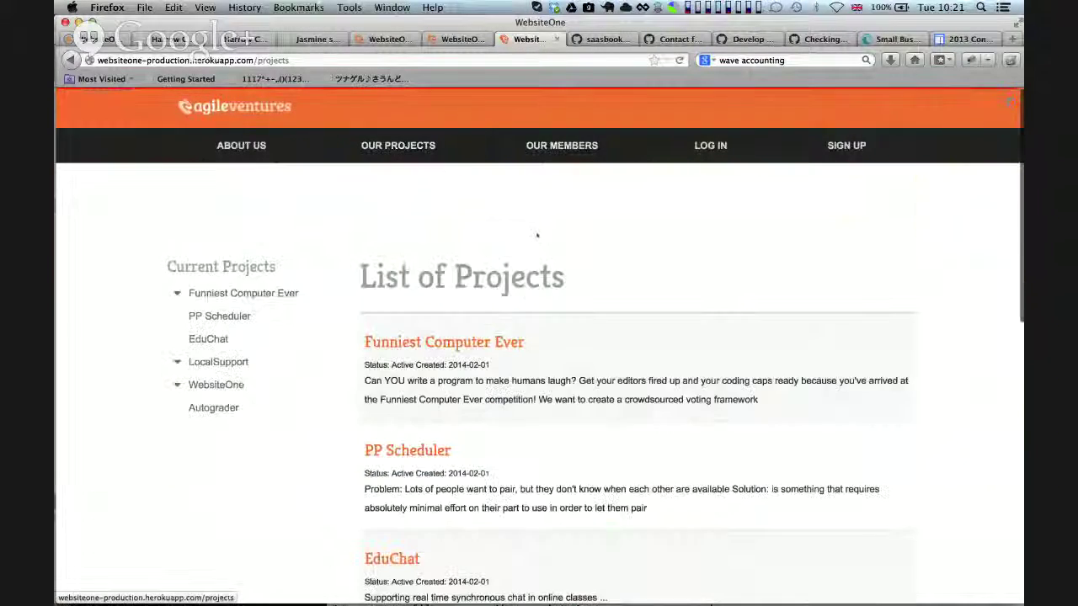
{"action": "scroll", "coordinate": [863, 307], "scroll_direction": "down", "scroll_amount": 5}
{"action": "scroll", "coordinate": [863, 307], "scroll_direction": "up", "scroll_amount": 5}
{"action": "scroll", "coordinate": [863, 306], "scroll_direction": "down", "scroll_amount": 10}
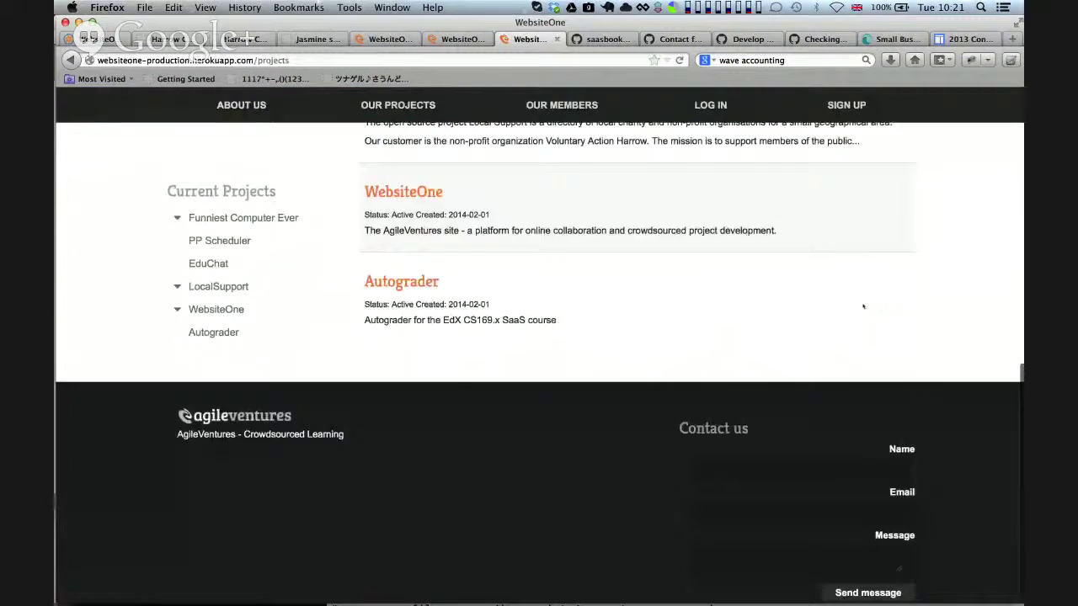
{"action": "scroll", "coordinate": [863, 306], "scroll_direction": "up", "scroll_amount": 10}
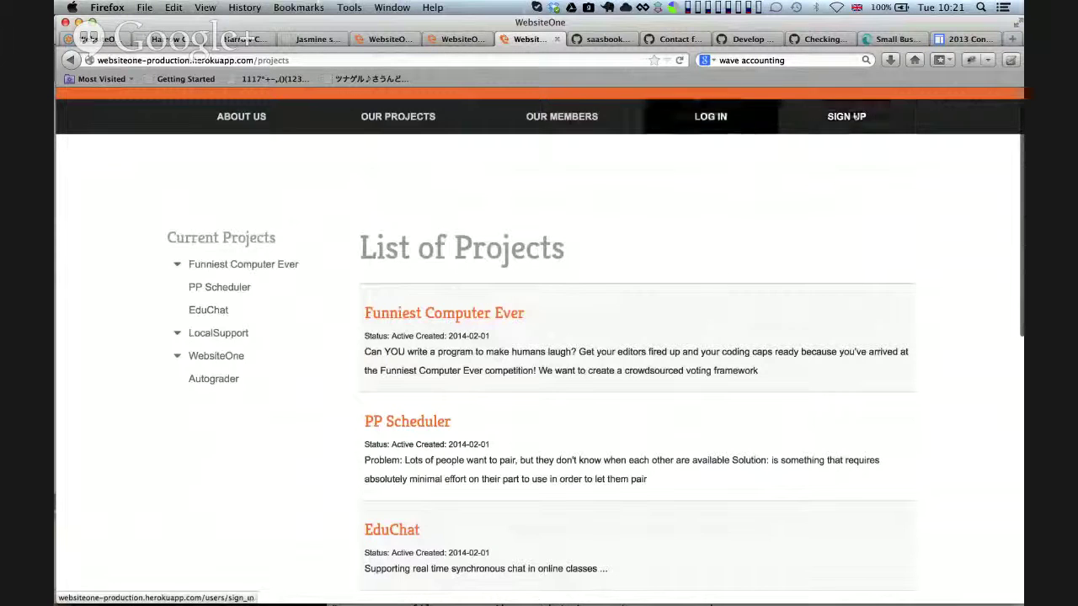
Sign back in to WebsiteOne with GitHub
{"action": "left_click", "coordinate": [849, 118]}
{"action": "left_click", "coordinate": [711, 145]}
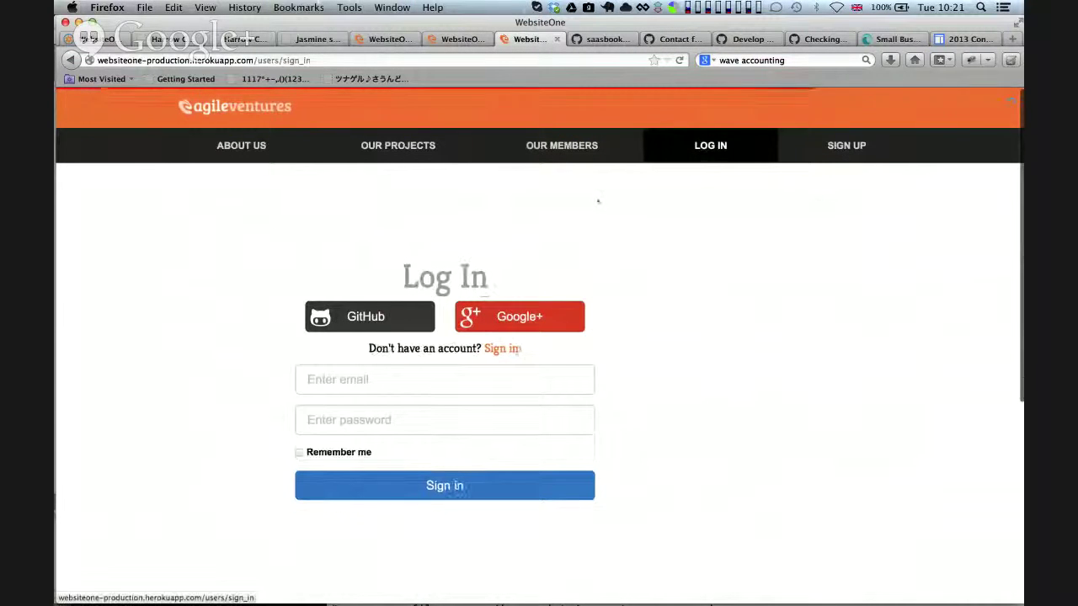
{"action": "left_click", "coordinate": [418, 320]}
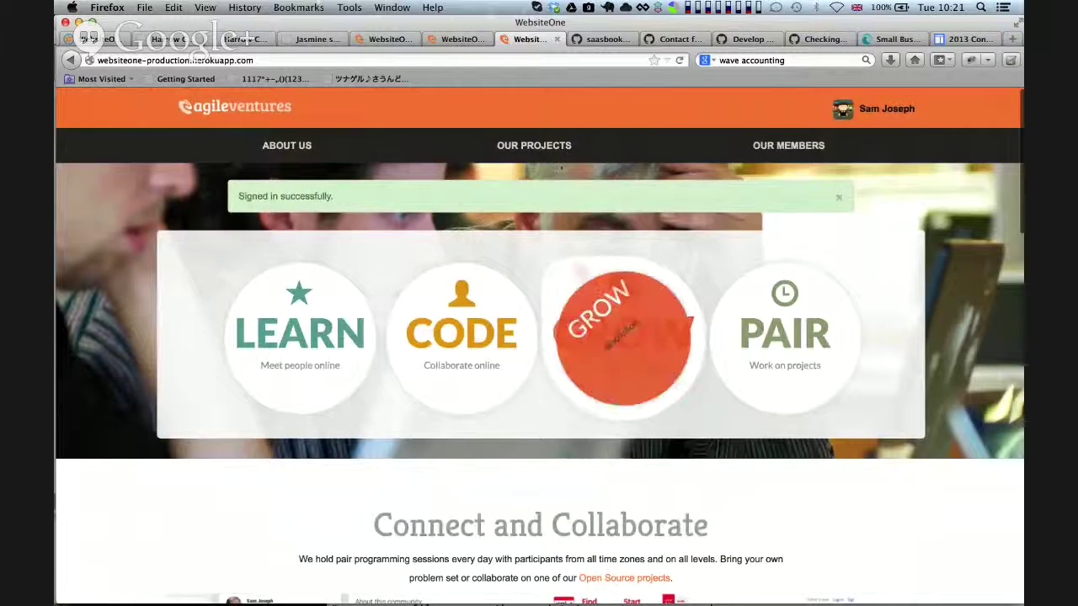
Browse the projects list signed in and open the Funniest Computer Ever project
{"action": "left_click", "coordinate": [534, 145]}
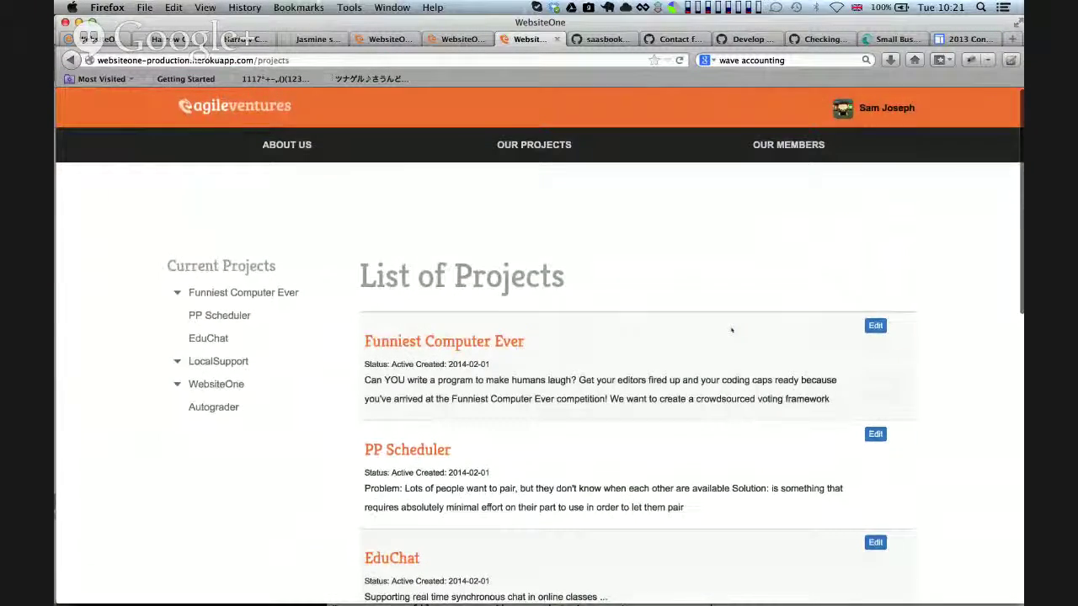
{"action": "scroll", "coordinate": [731, 330], "scroll_direction": "down", "scroll_amount": 10}
{"action": "scroll", "coordinate": [731, 331], "scroll_direction": "up", "scroll_amount": 10}
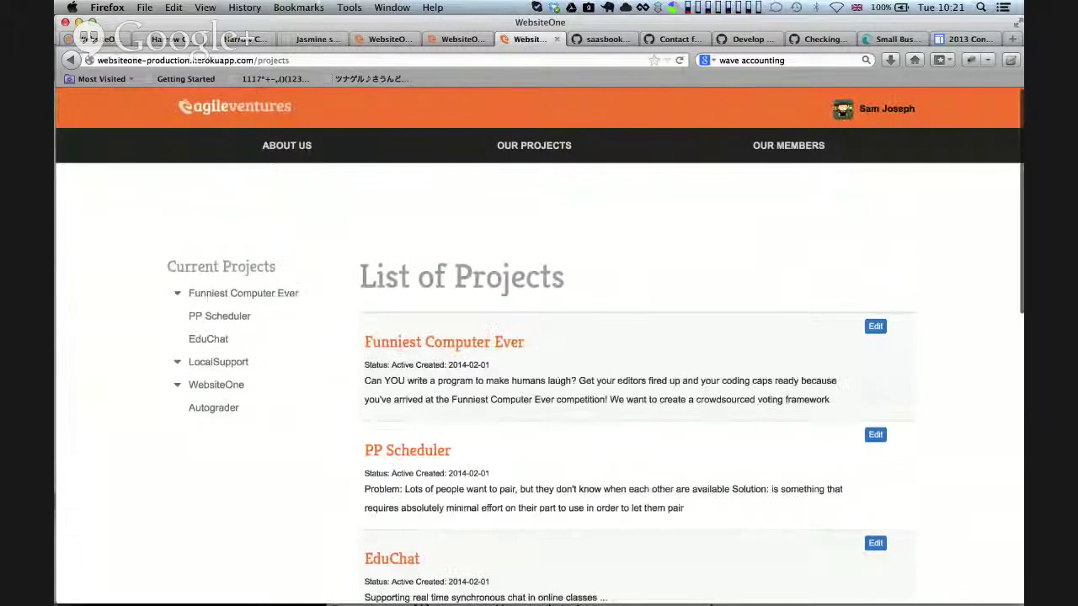
{"action": "scroll", "coordinate": [546, 381], "scroll_direction": "down", "scroll_amount": 8}
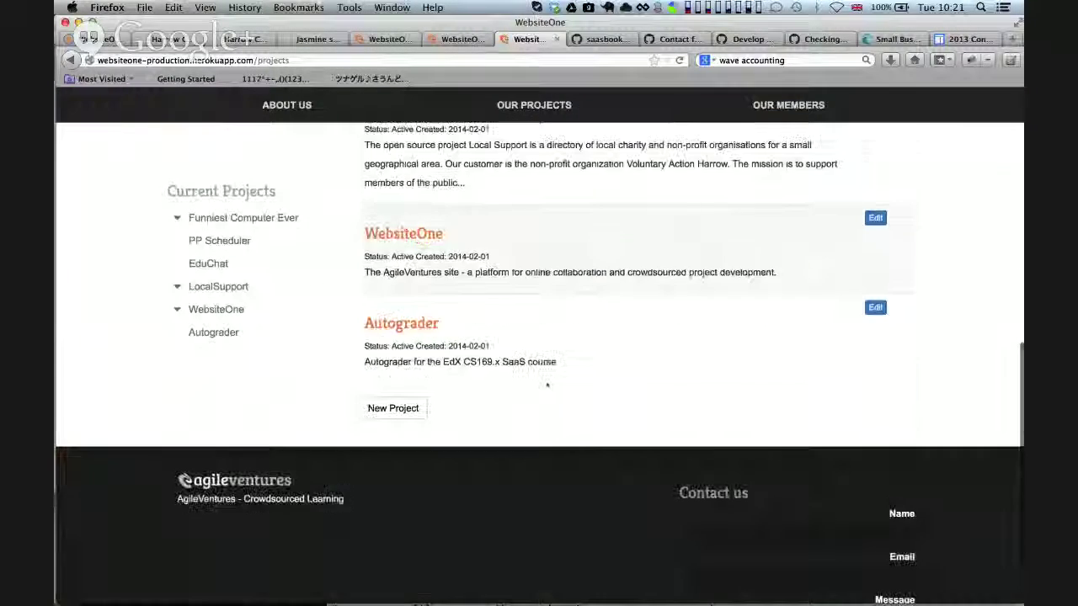
{"action": "scroll", "coordinate": [547, 383], "scroll_direction": "up", "scroll_amount": 8}
{"action": "scroll", "coordinate": [546, 385], "scroll_direction": "down", "scroll_amount": 2}
{"action": "scroll", "coordinate": [546, 385], "scroll_direction": "down", "scroll_amount": 6}
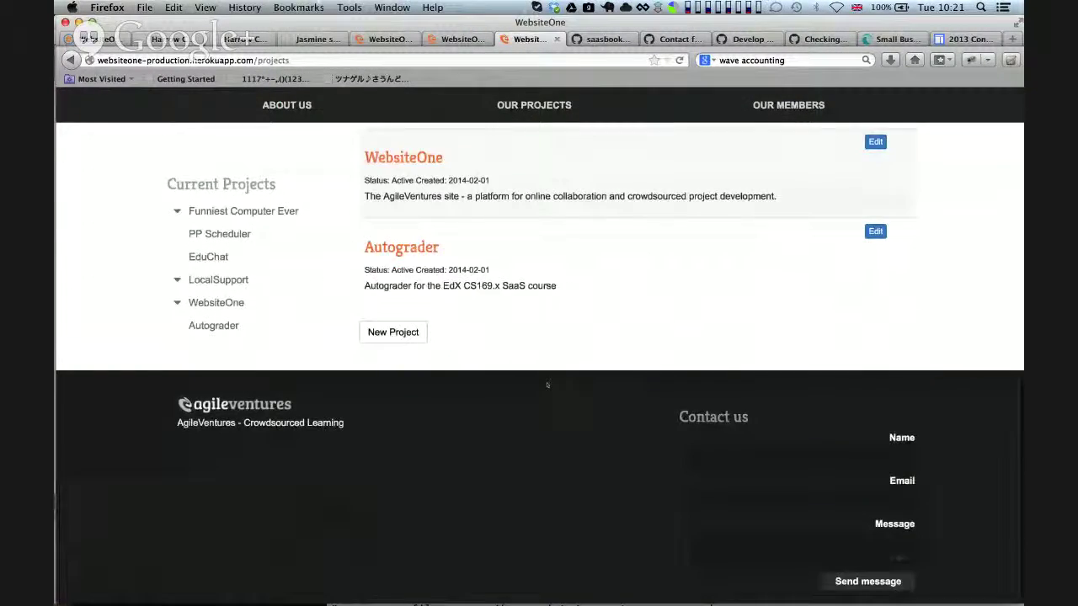
{"action": "scroll", "coordinate": [547, 385], "scroll_direction": "up", "scroll_amount": 8}
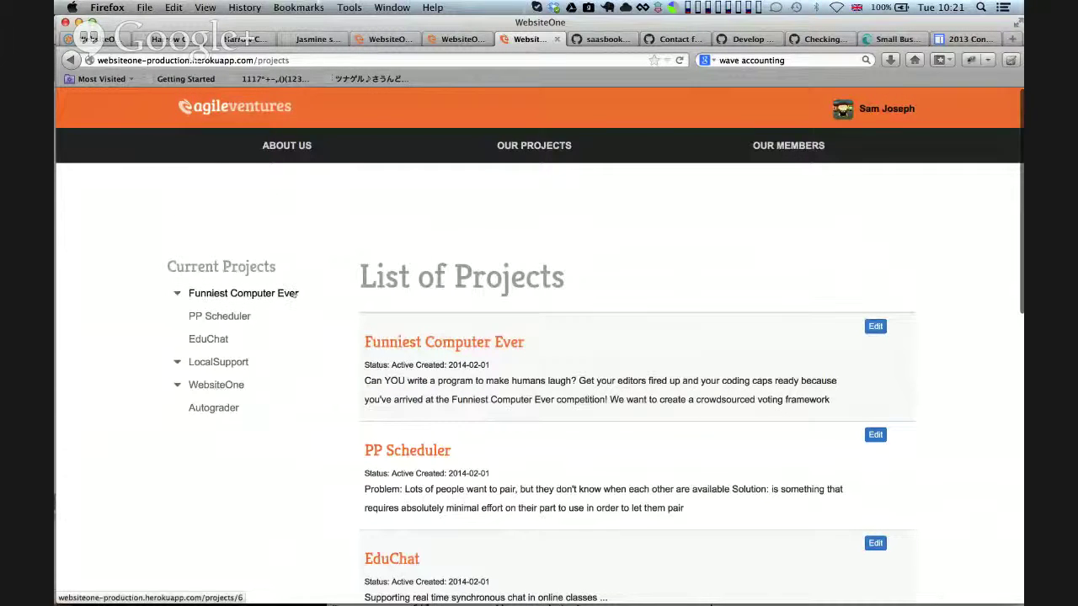
{"action": "left_click", "coordinate": [421, 342]}
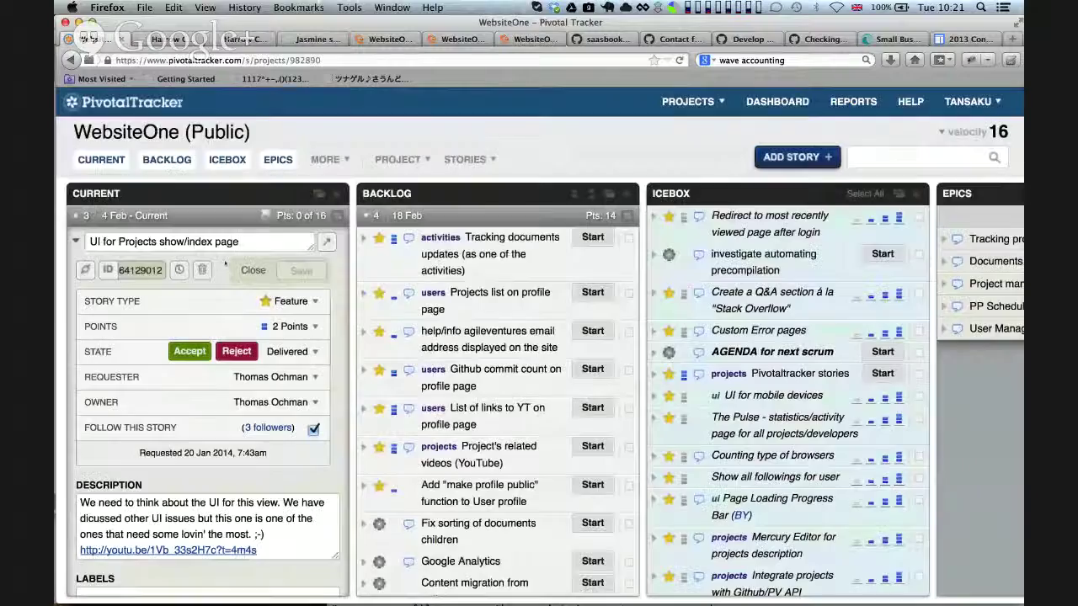
Save the open story and start a new Icebox story of type Chore
{"action": "left_click", "coordinate": [301, 270]}
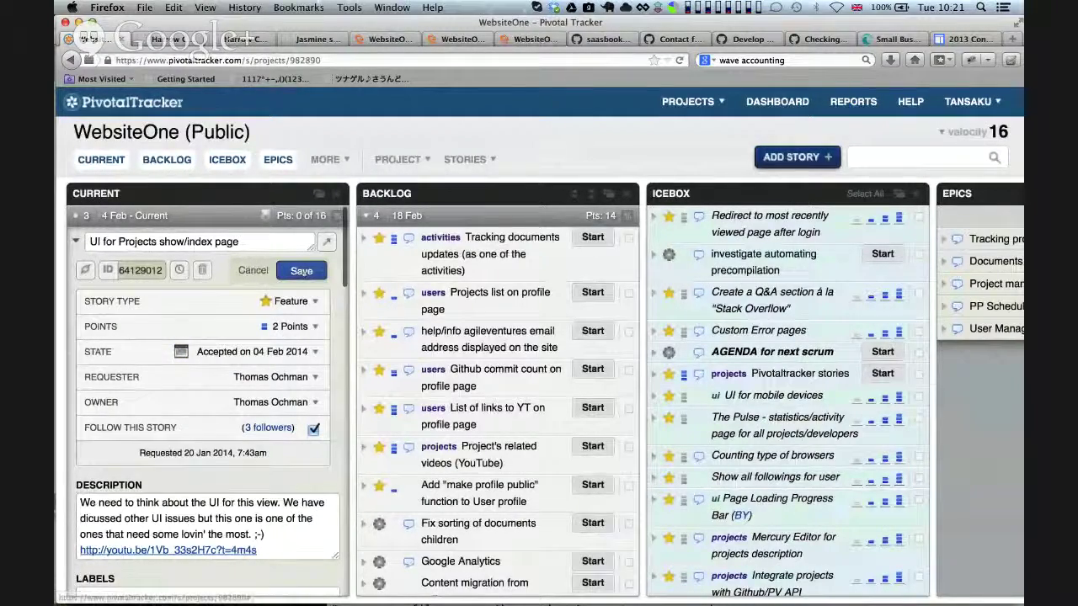
{"action": "left_click", "coordinate": [792, 158]}
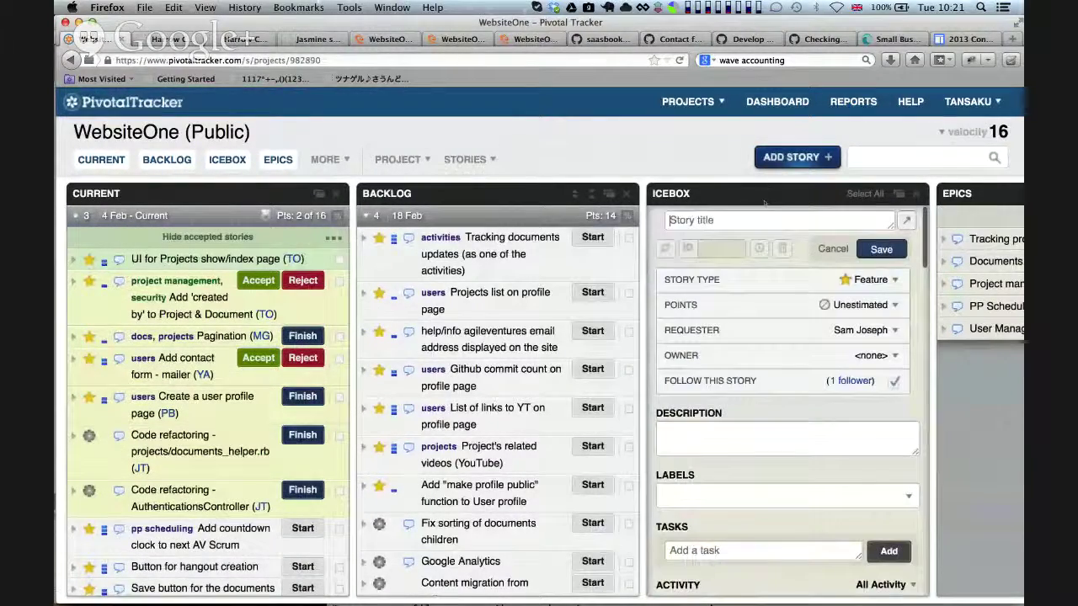
{"action": "left_click", "coordinate": [851, 282]}
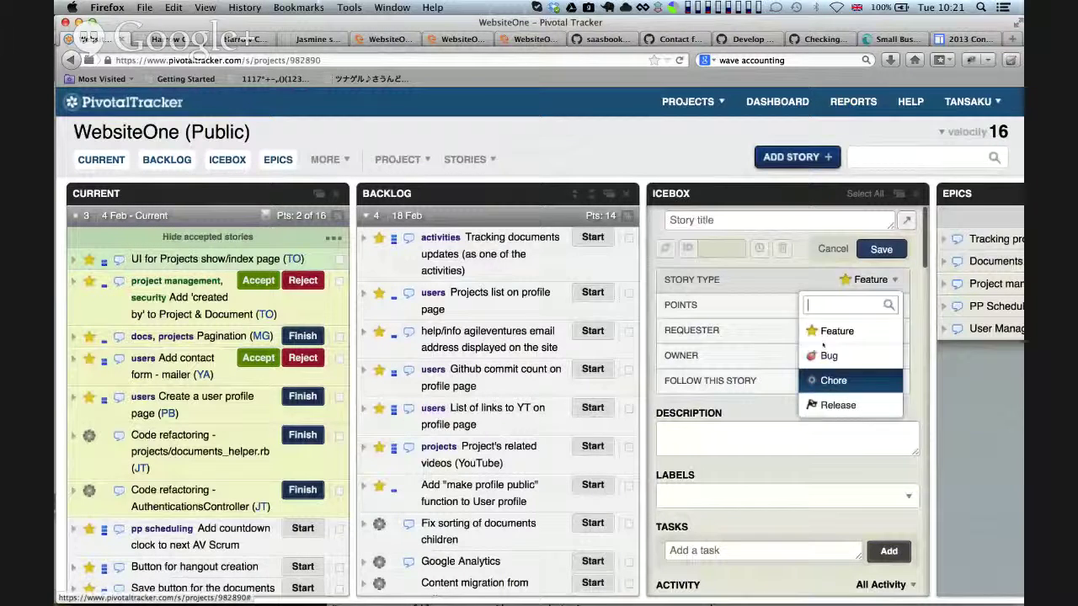
{"action": "left_click", "coordinate": [842, 378]}
Title the chore 'sorting project sidebar nav triangles to comply with OSX and google sites'
{"action": "left_click", "coordinate": [695, 220]}
{"action": "type", "text": "sorting "}
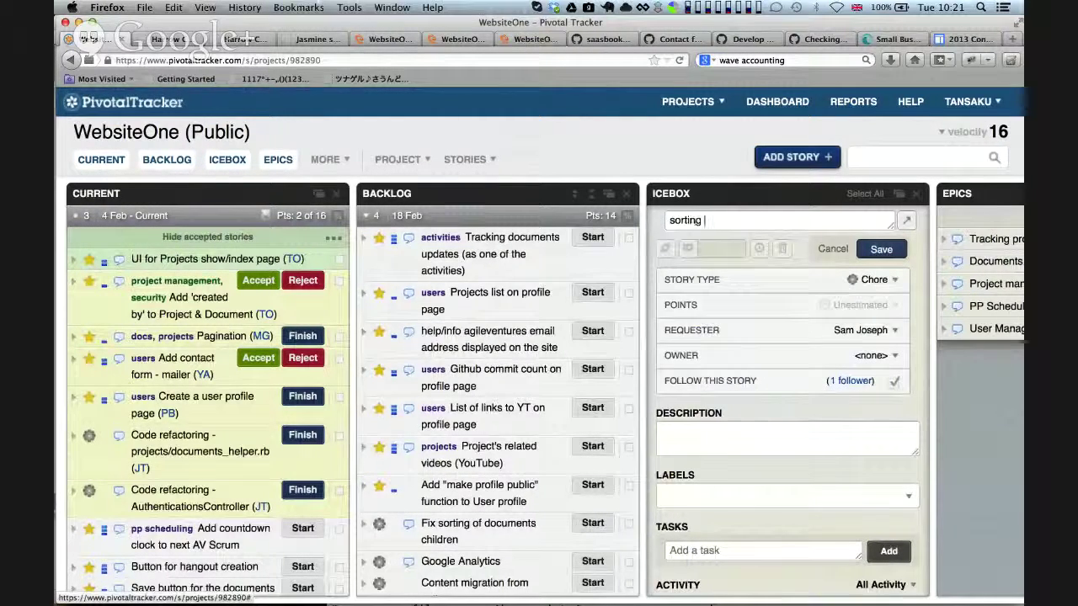
{"action": "type", "text": "project side"}
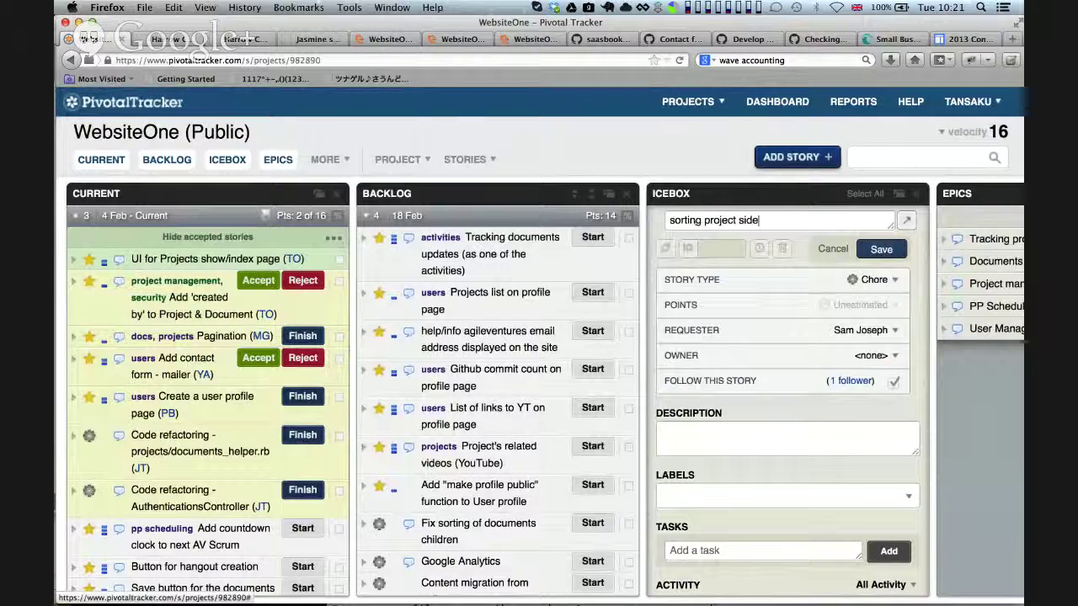
{"action": "type", "text": "b"}
{"action": "type", "text": "bar"}
{"action": "type", "text": " nav tr"}
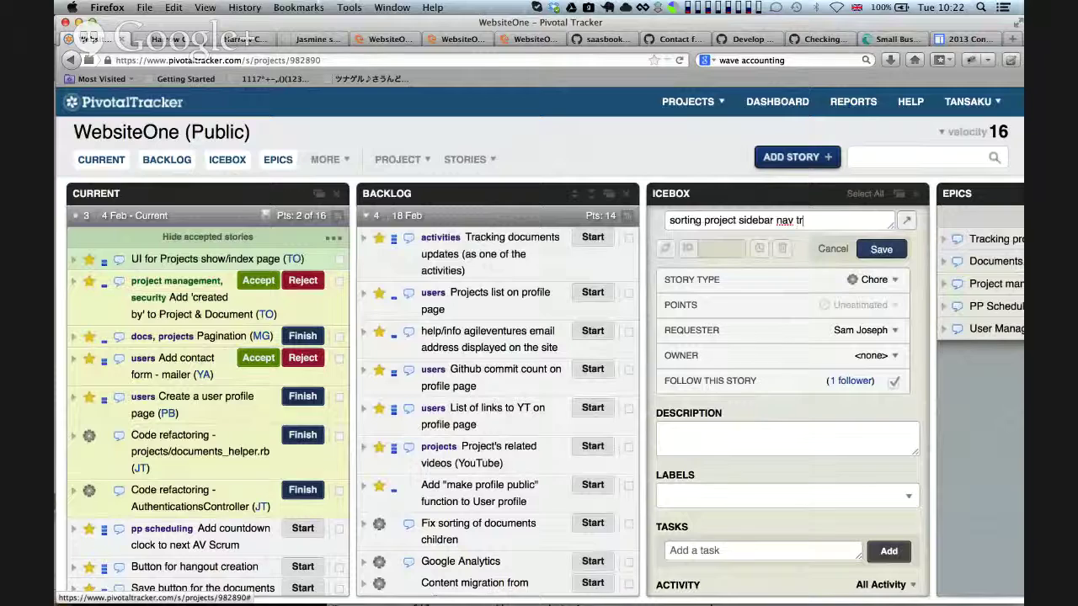
{"action": "type", "text": "iangles to"}
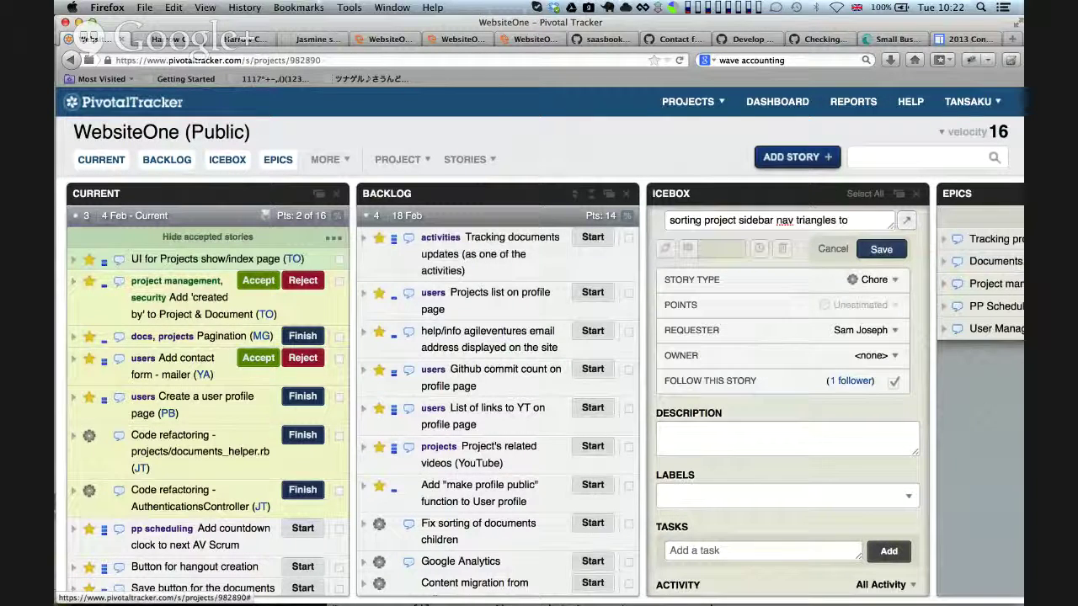
{"action": "type", "text": " comply with "}
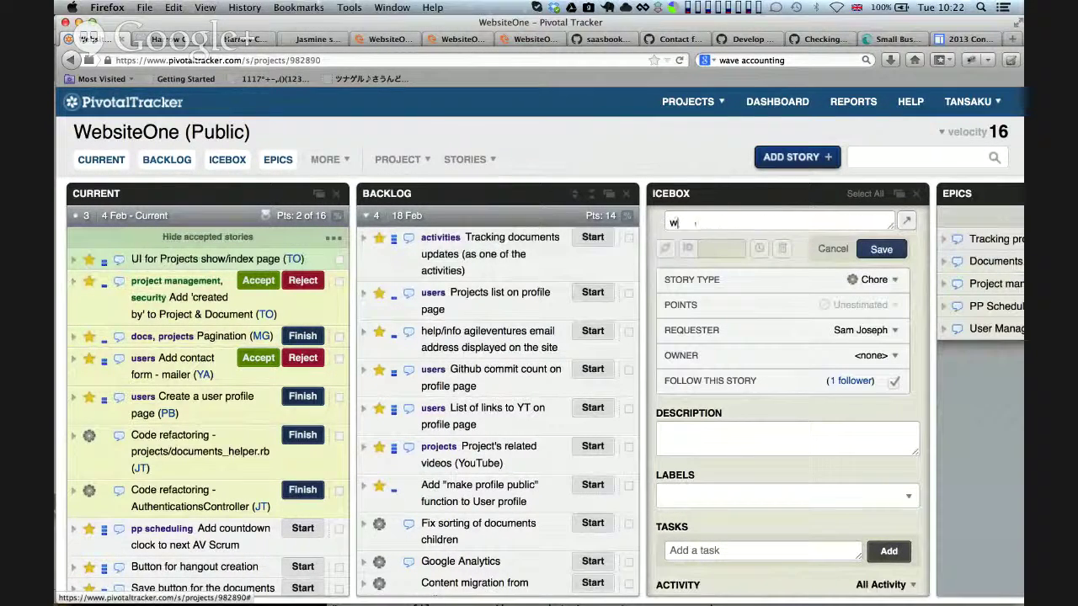
{"action": "type", "text": "OSX and "}
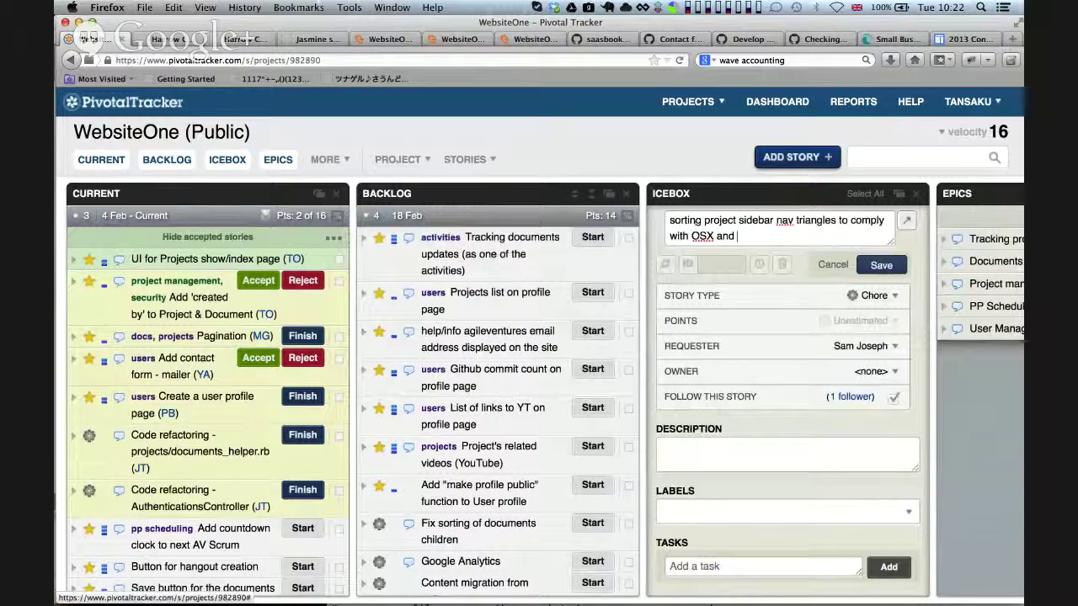
{"action": "type", "text": "go"}
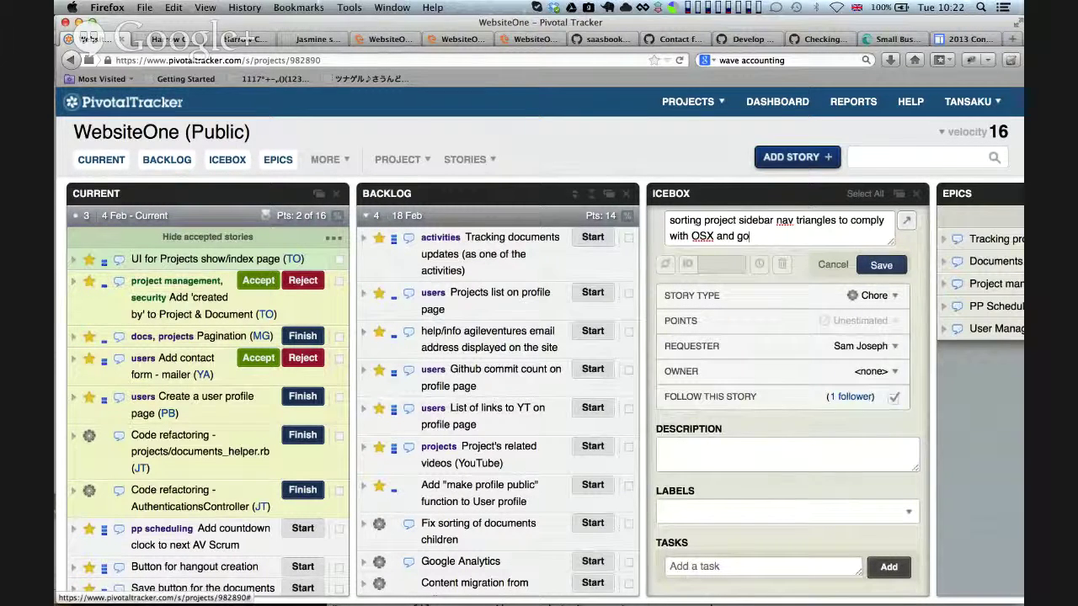
{"action": "type", "text": "google sites"}
{"action": "left_click", "coordinate": [723, 452]}
{"action": "type", "text": "spec"}
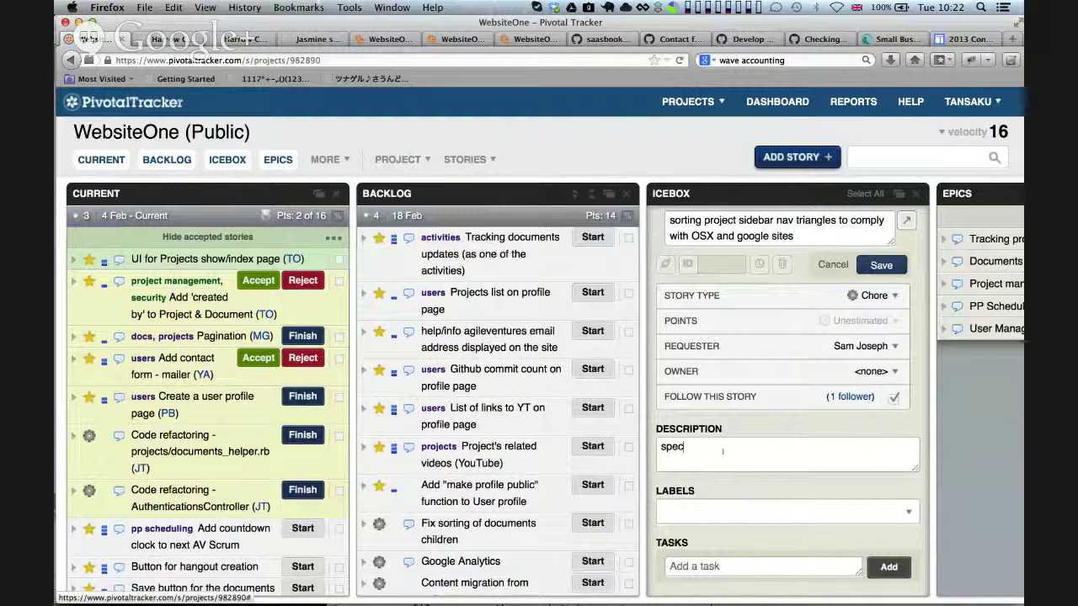
{"action": "type", "text": "ifically open "}
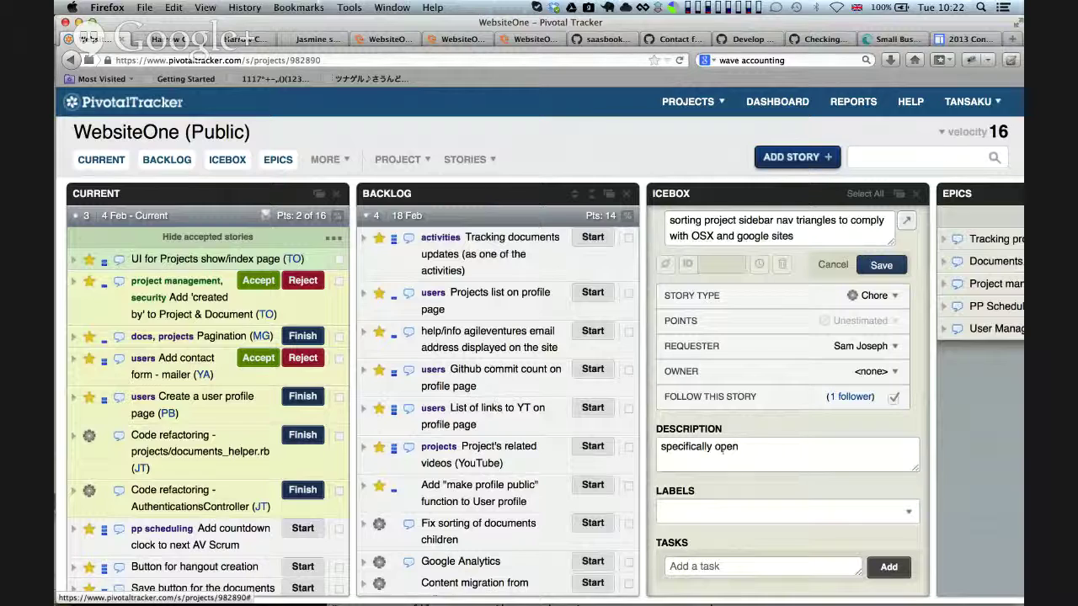
{"action": "type", "text": "things t"}
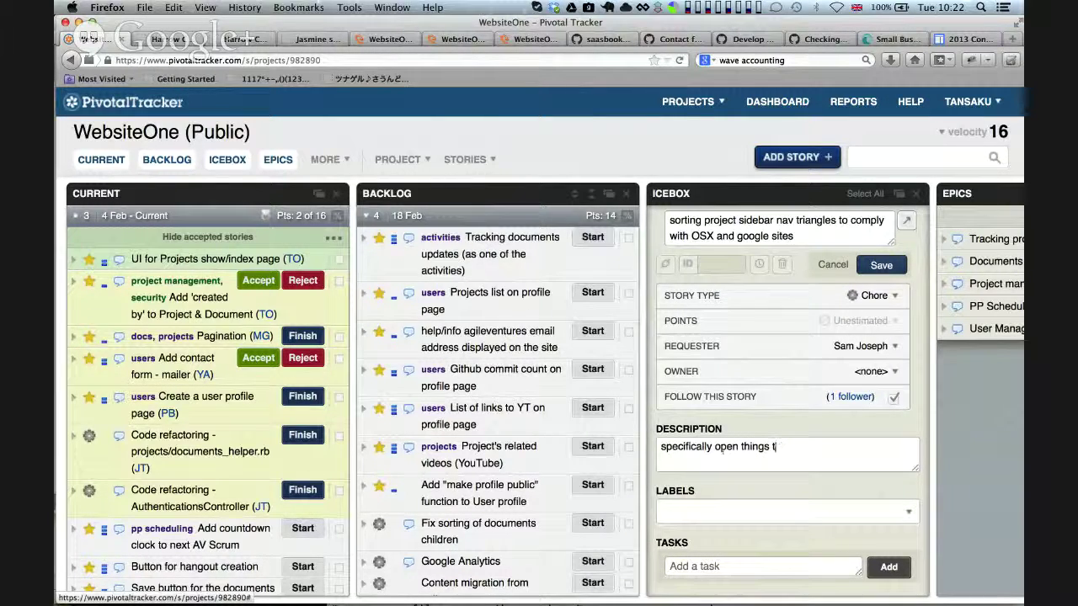
Switch briefly to Finder and expand the FibonacciSeries folder
{"action": "key", "text": "super+Tab"}
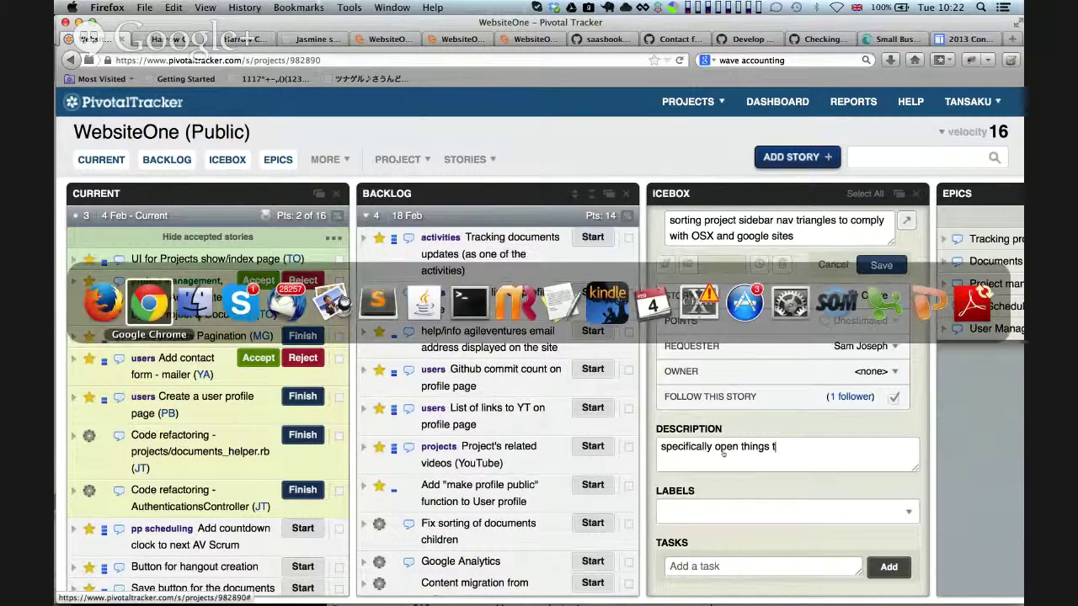
{"action": "key", "text": "super+Tab"}
{"action": "key", "text": "super+Tab"}
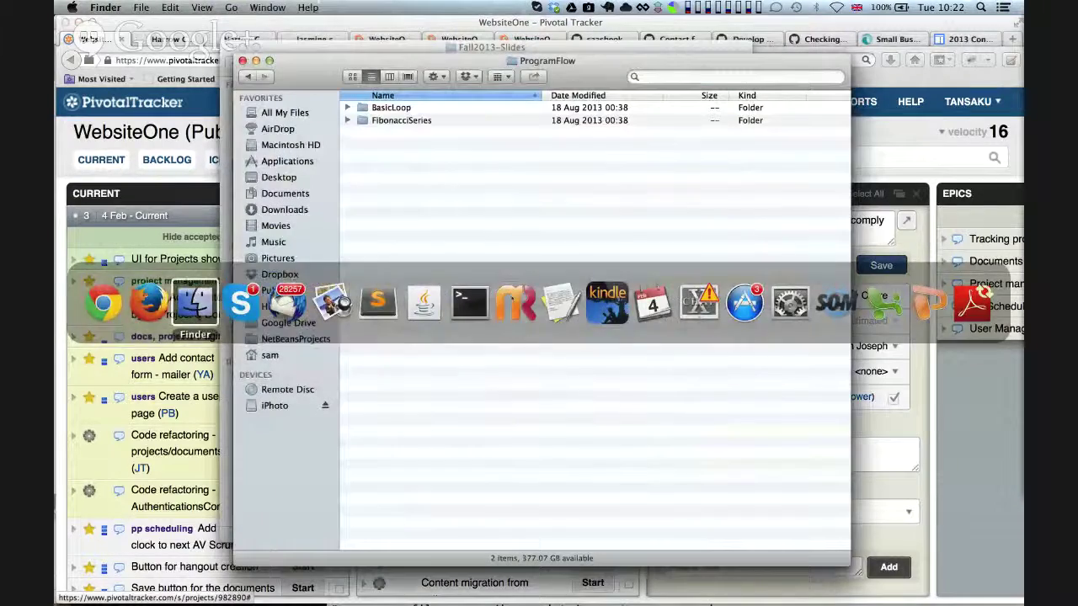
{"action": "left_click", "coordinate": [349, 120]}
{"action": "key", "text": "super+Tab"}
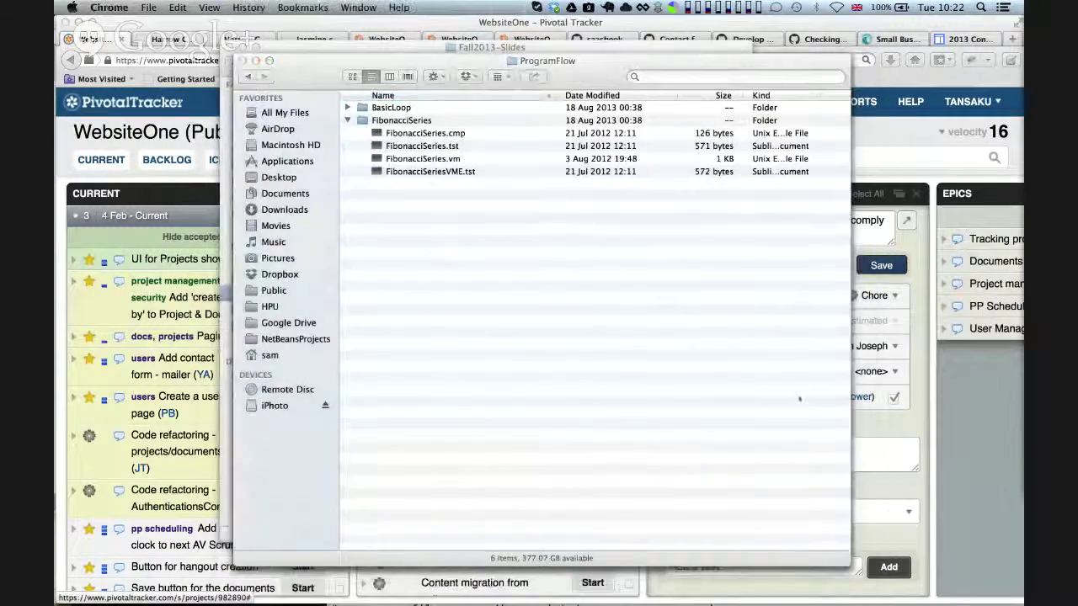
{"action": "key", "text": "super+Tab"}
Set the description to 'closed elements have right pointing triangles' and save the chore
{"action": "left_click_drag", "start_coordinate": [714, 447], "coordinate": [833, 449]}
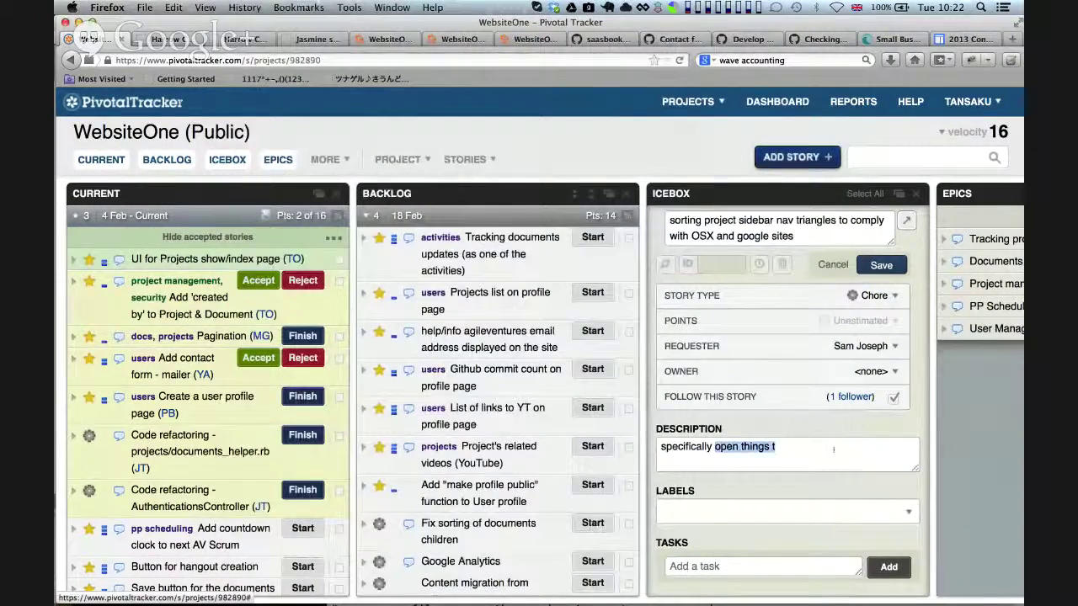
{"action": "type", "text": "closed"}
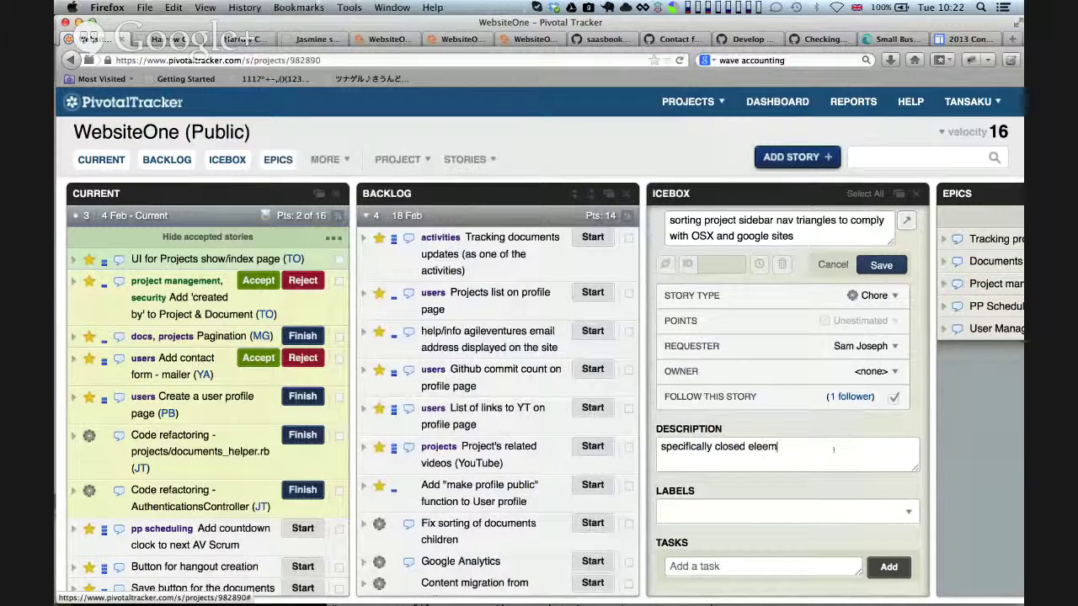
{"action": "type", "text": " elements have right "}
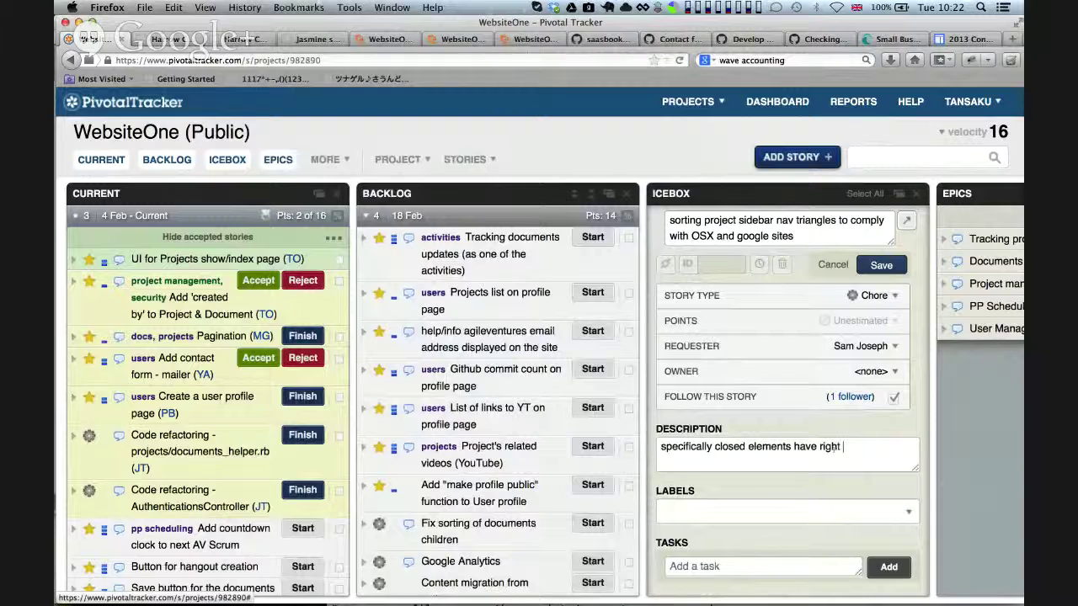
{"action": "type", "text": "pointing tr"}
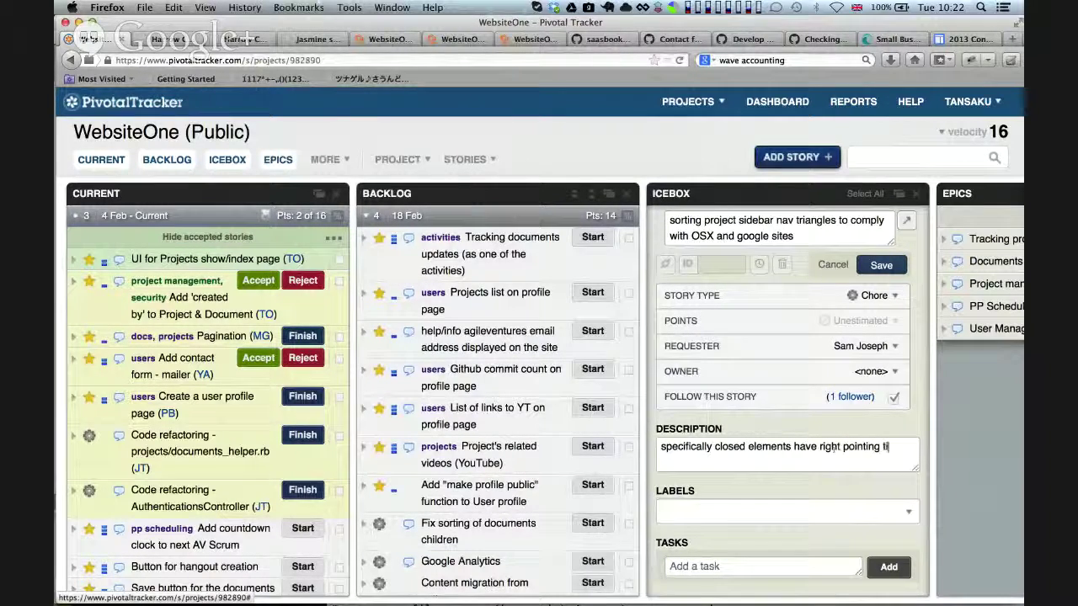
{"action": "type", "text": "iangles"}
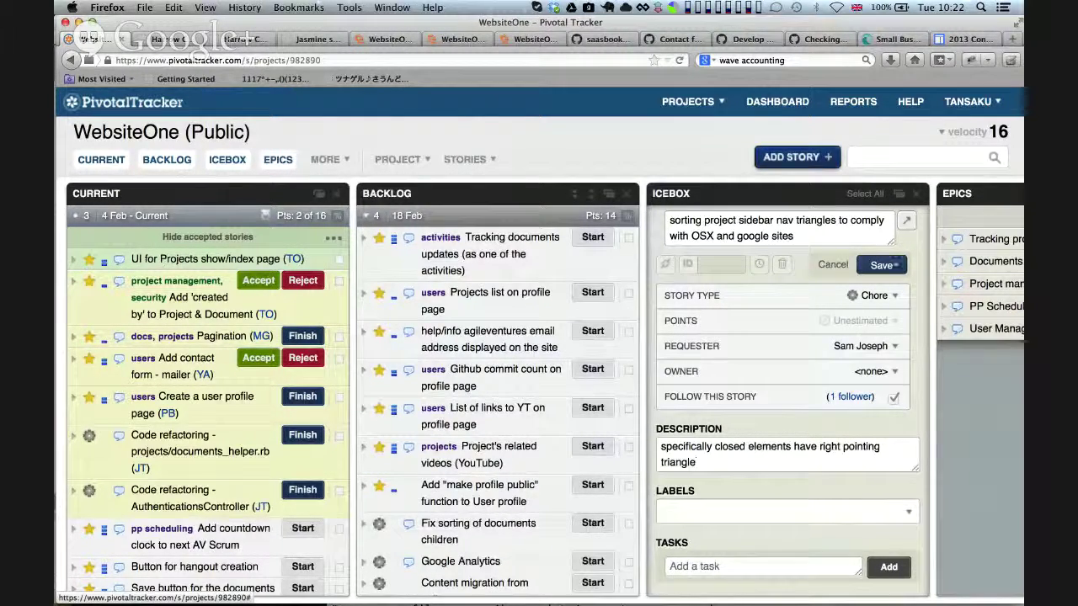
{"action": "left_click", "coordinate": [881, 264]}
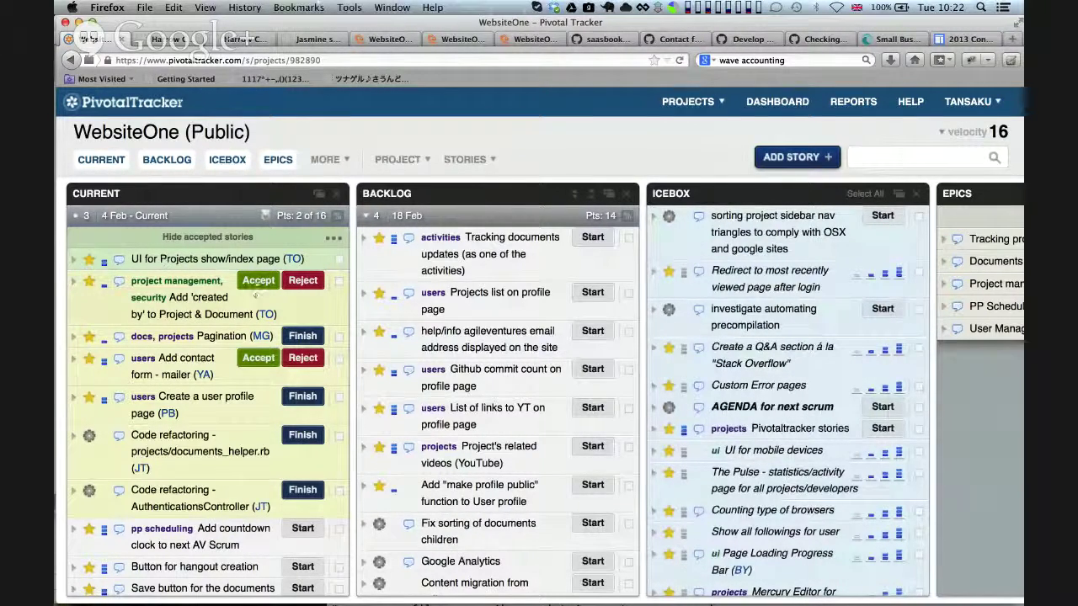
{"action": "key", "text": "super+Tab"}
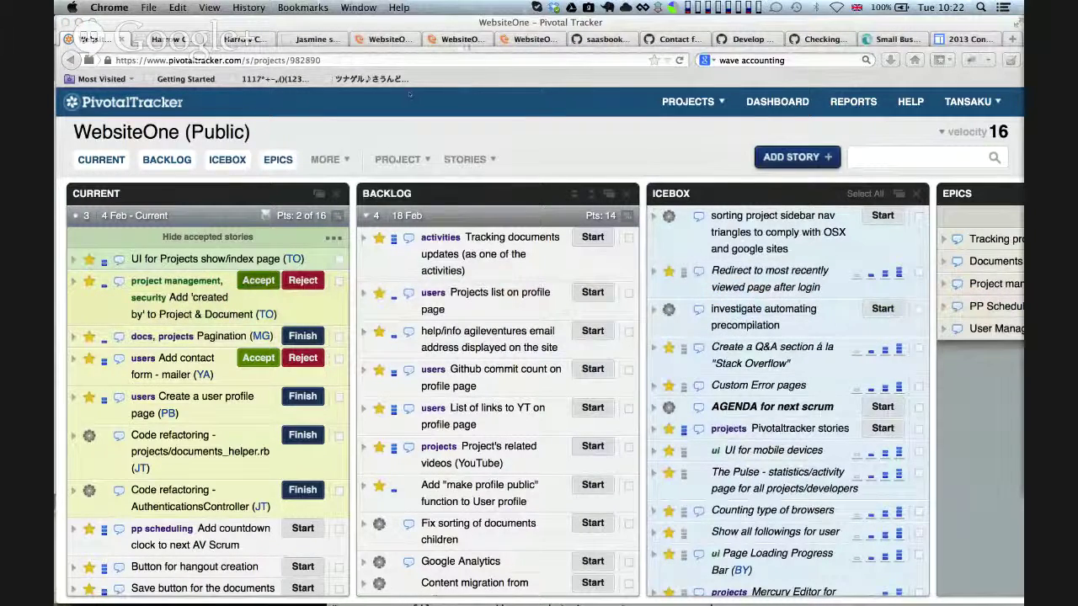
{"action": "key", "text": "super+Tab"}
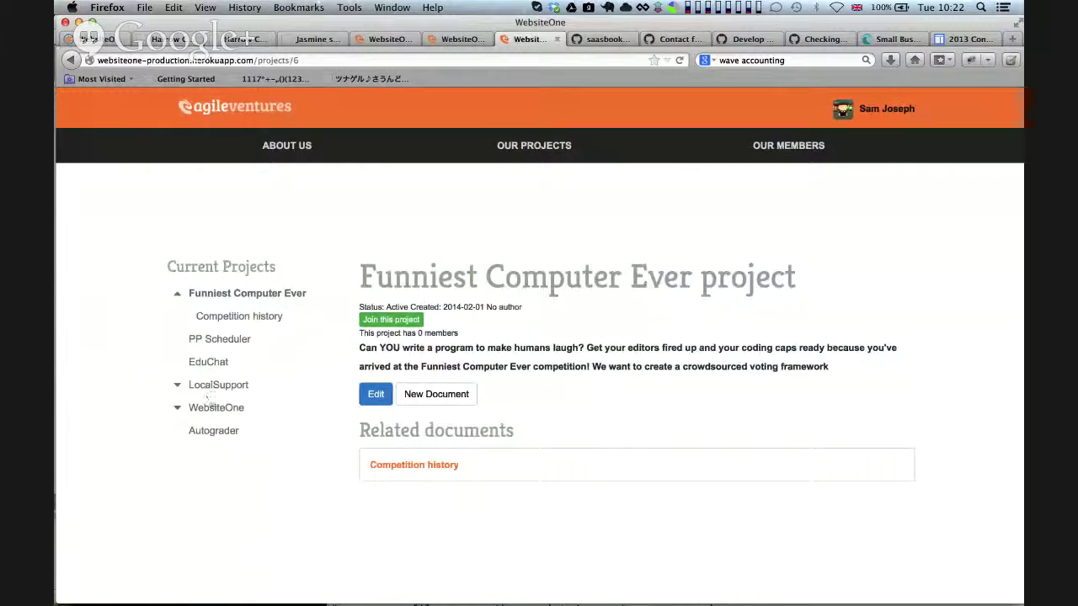
Open LocalSupport's Client Meetings Meeting 12 subdocument, then return to the Pivotal Tracker board
{"action": "left_click", "coordinate": [214, 386]}
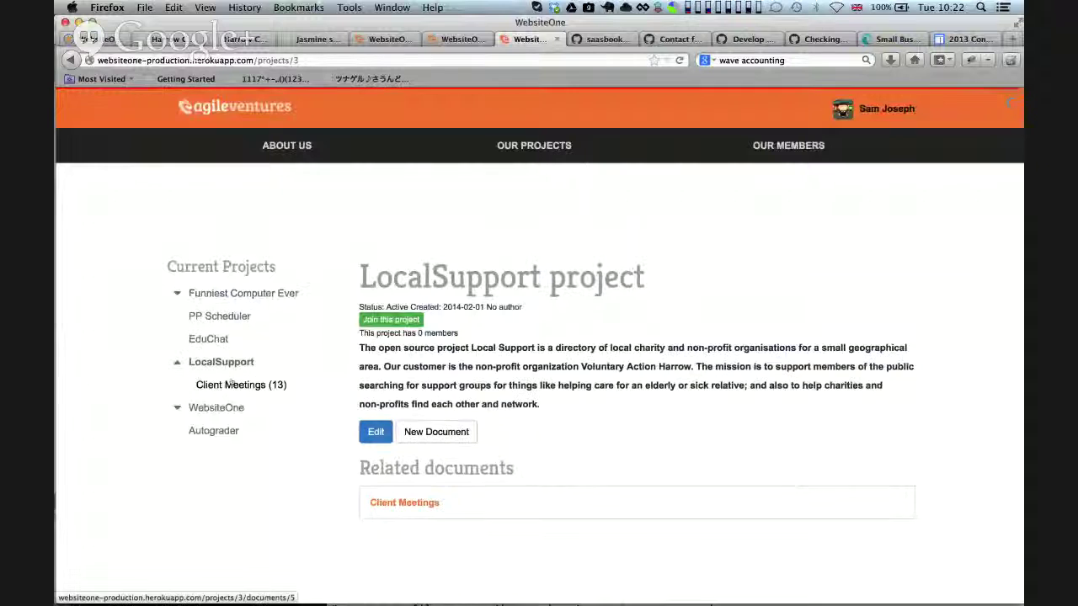
{"action": "left_click", "coordinate": [232, 383]}
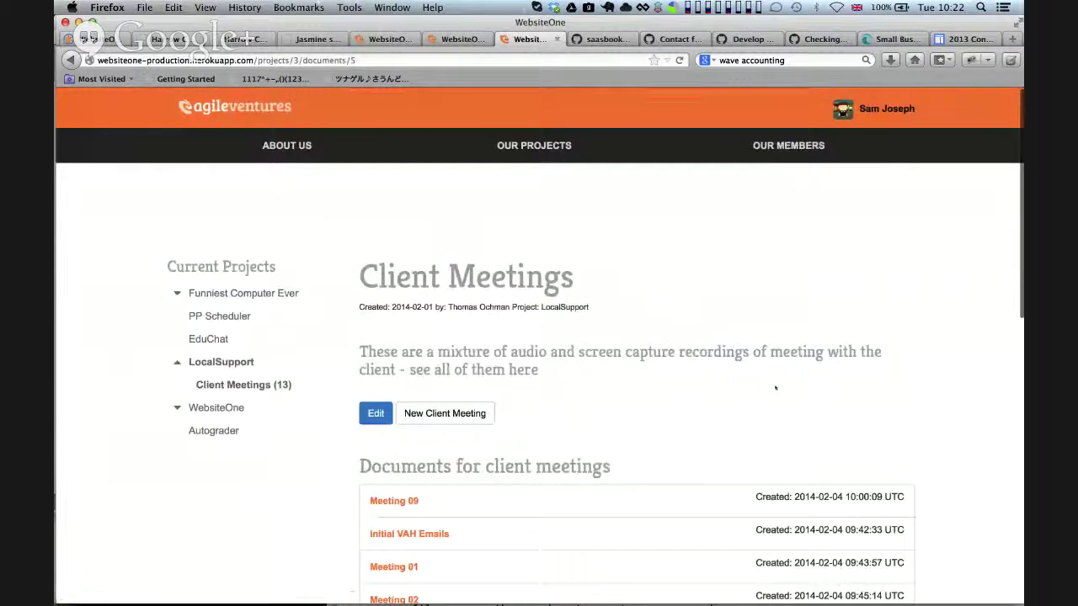
{"action": "scroll", "coordinate": [505, 379], "scroll_direction": "down", "scroll_amount": 8}
{"action": "scroll", "coordinate": [383, 549], "scroll_direction": "up", "scroll_amount": 3}
{"action": "left_click", "coordinate": [389, 548]}
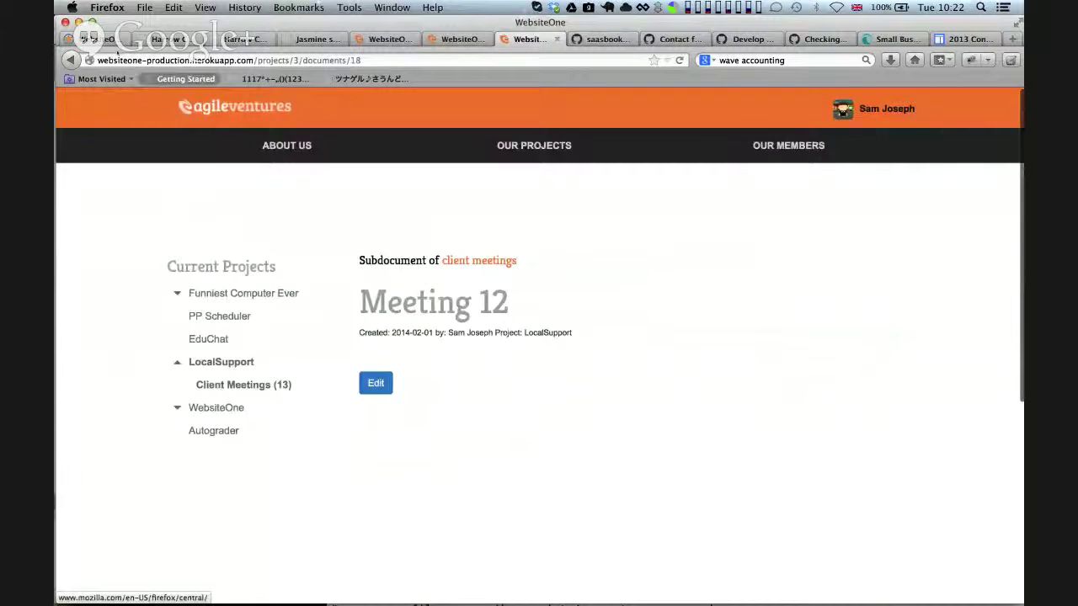
{"action": "left_click", "coordinate": [92, 39]}
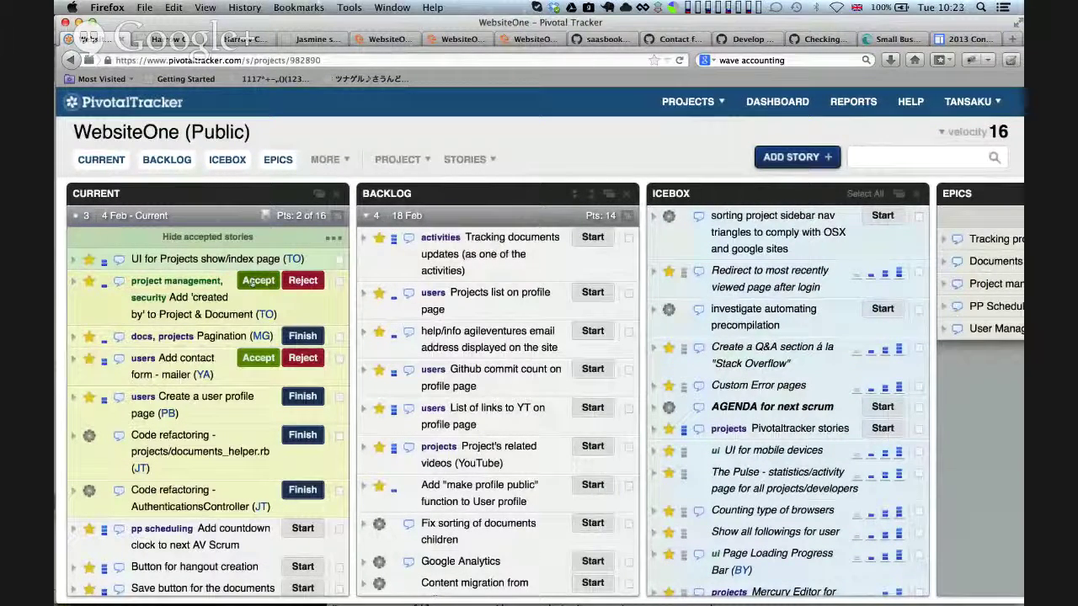
Accept the 'created by' story, expand 'Add contact form - mailer', and view WebsiteOne's footer form
{"action": "left_click", "coordinate": [258, 281]}
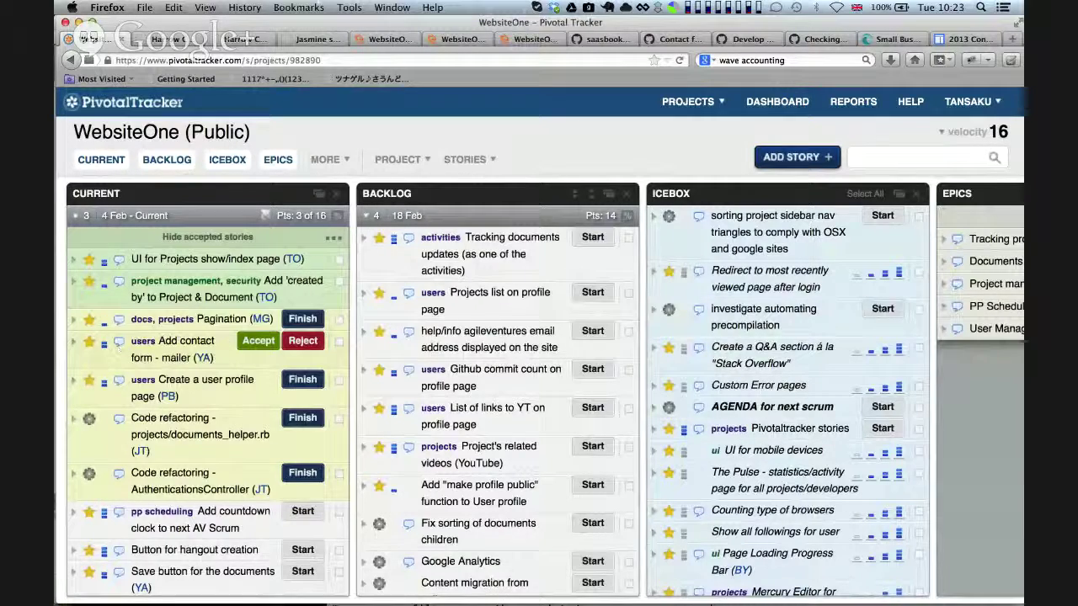
{"action": "left_click", "coordinate": [73, 341]}
{"action": "scroll", "coordinate": [202, 379], "scroll_direction": "down", "scroll_amount": 5}
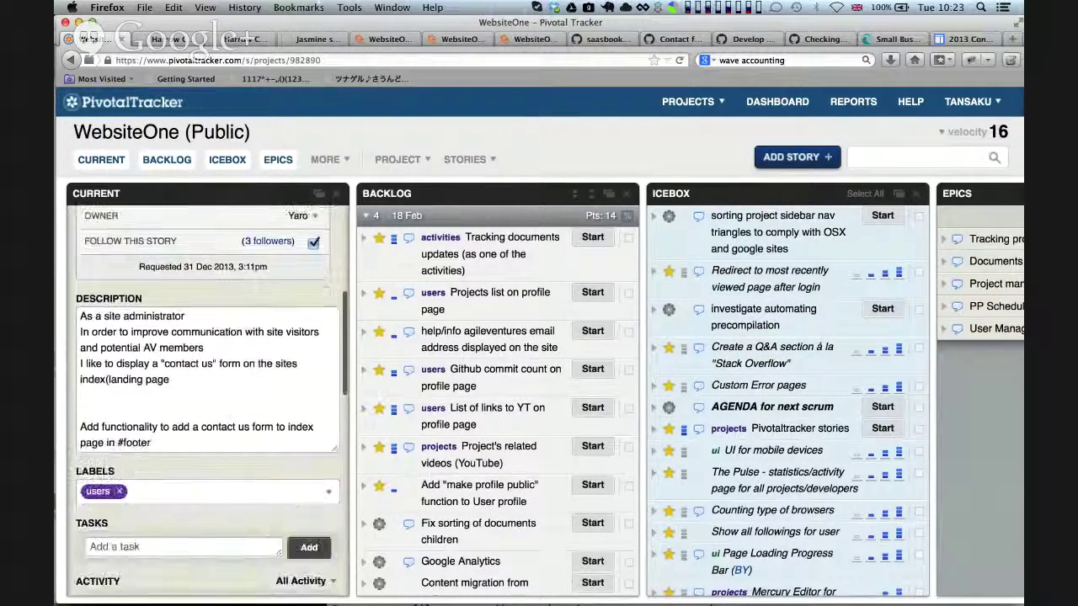
{"action": "key", "text": "super+7"}
{"action": "scroll", "coordinate": [597, 255], "scroll_direction": "down", "scroll_amount": 10}
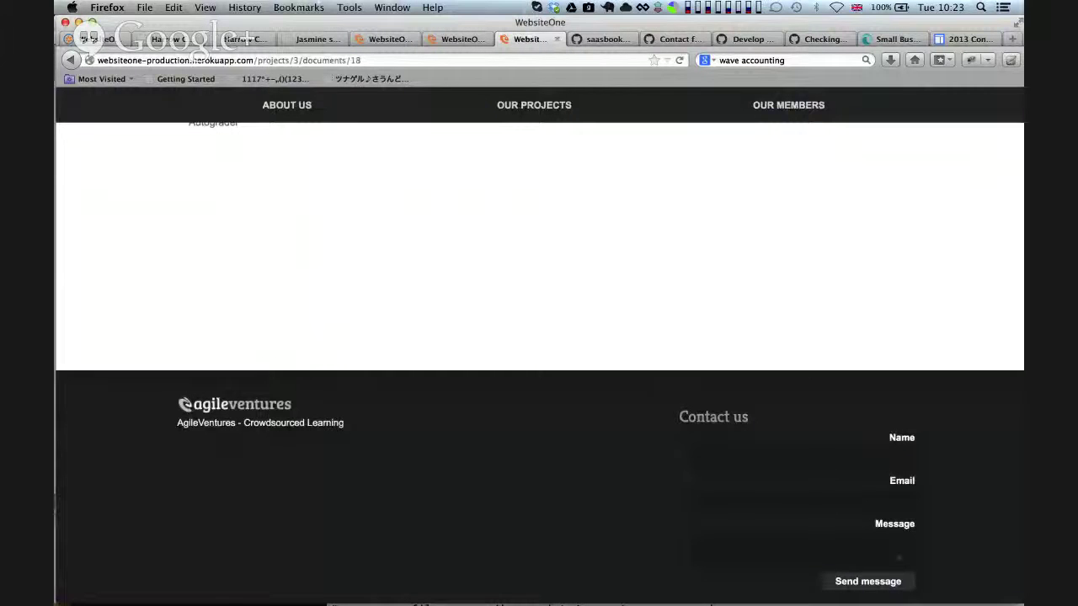
Send the test message 'you guys are awesome!!!!' with the sender's name and e-mail filled in
{"action": "left_click", "coordinate": [794, 461]}
{"action": "type", "text": "Sam"}
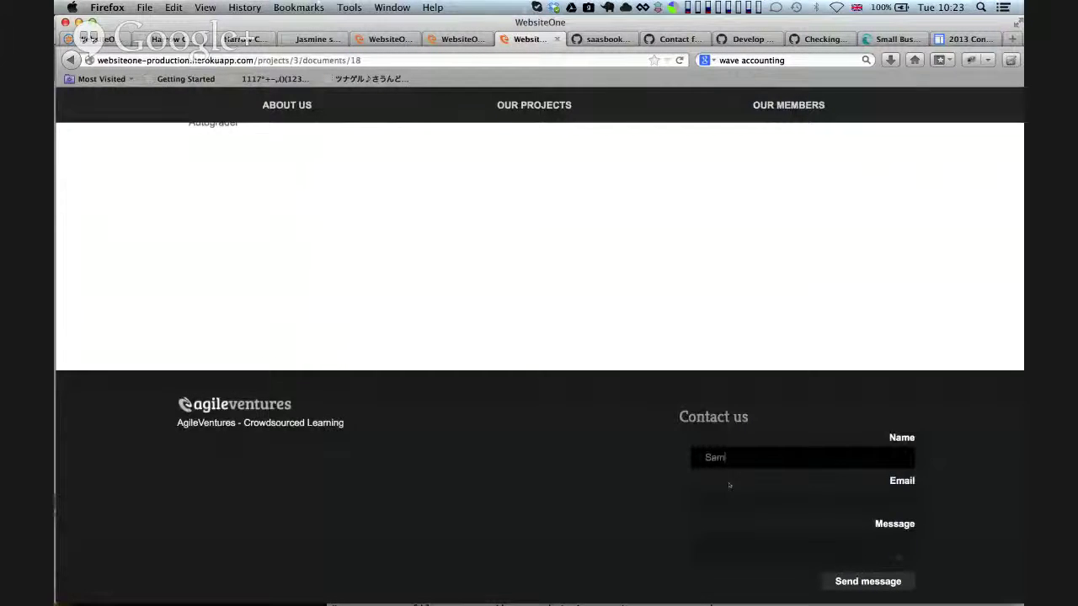
{"action": "left_click", "coordinate": [731, 497]}
{"action": "type", "text": "tansak"}
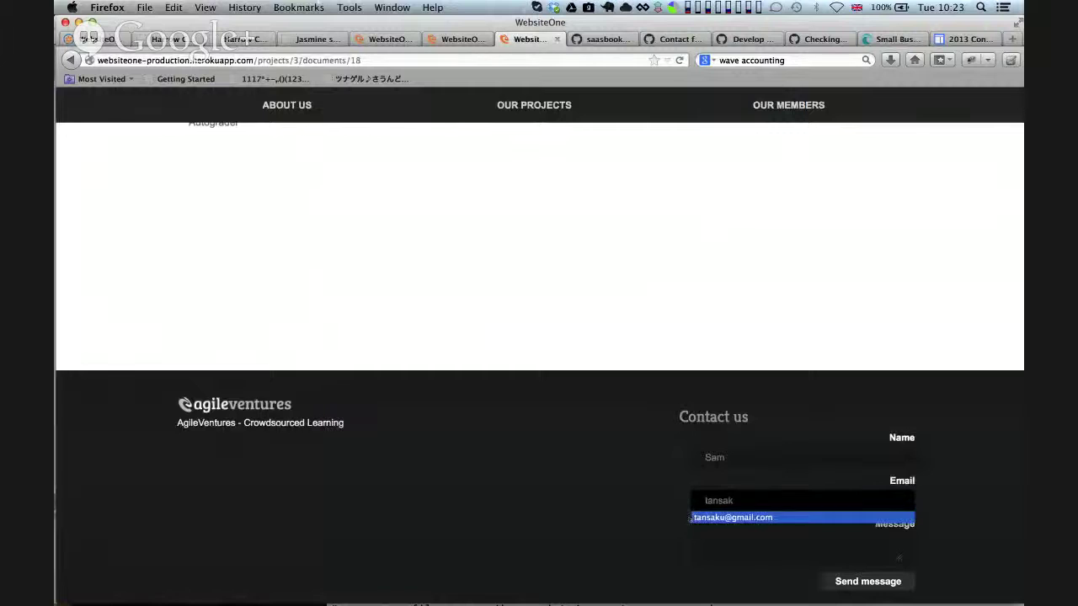
{"action": "left_click", "coordinate": [716, 517]}
{"action": "left_click", "coordinate": [721, 547]}
{"action": "type", "text": "you guys are weseo"}
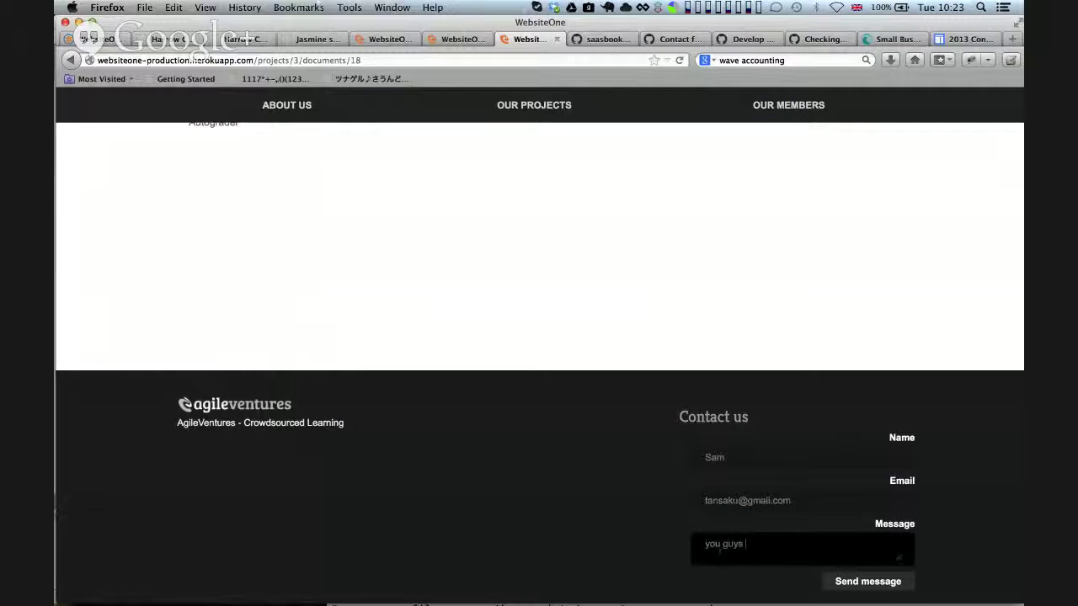
{"action": "key", "text": "BackSpace"}
{"action": "key", "text": "BackSpace"}
{"action": "type", "text": "aweseom"}
{"action": "key", "text": "BackSpace"}
{"action": "key", "text": "BackSpace"}
{"action": "left_click", "coordinate": [842, 581]}
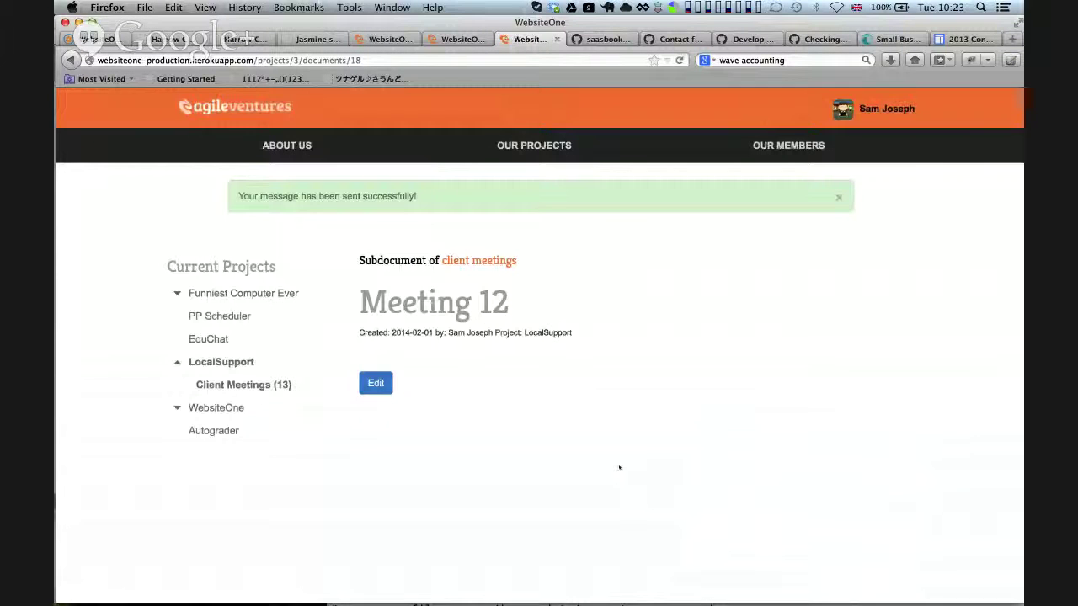
{"action": "scroll", "coordinate": [671, 342], "scroll_direction": "down", "scroll_amount": 5}
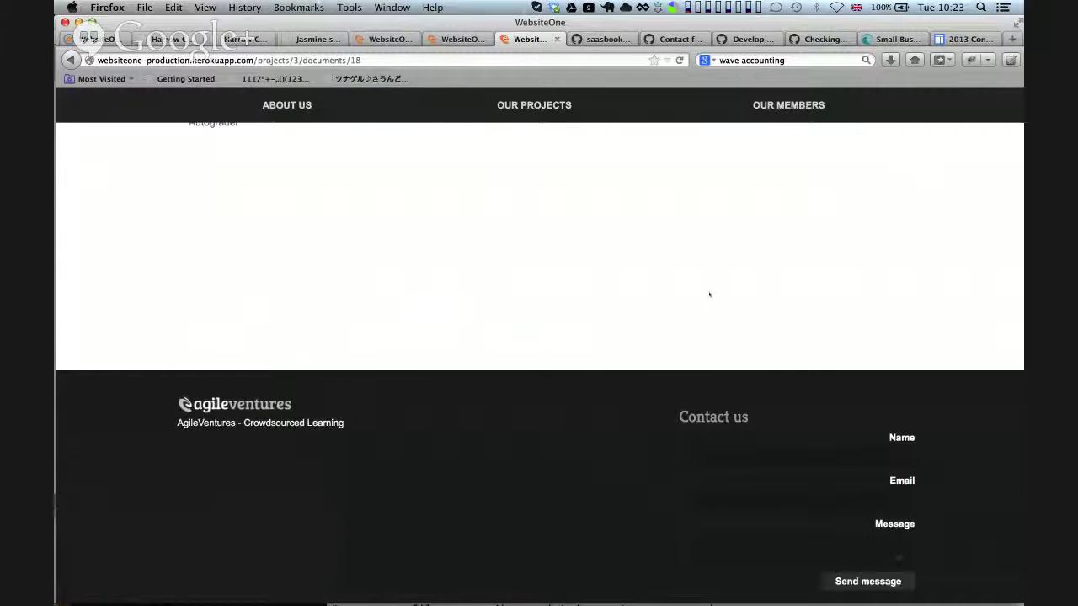
{"action": "key", "text": "super+Tab"}
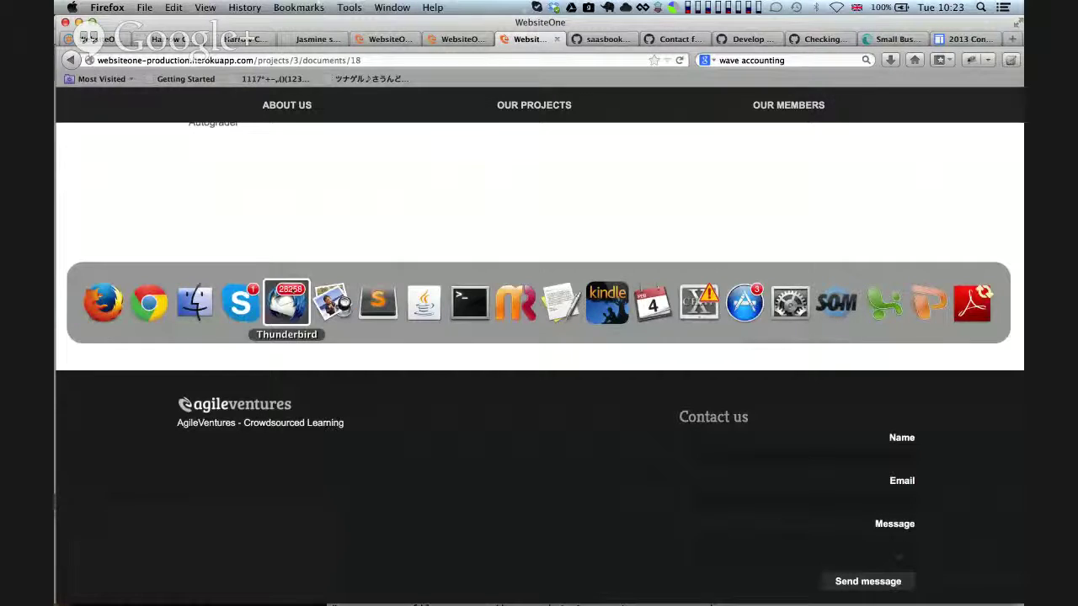
{"action": "left_click", "coordinate": [286, 303]}
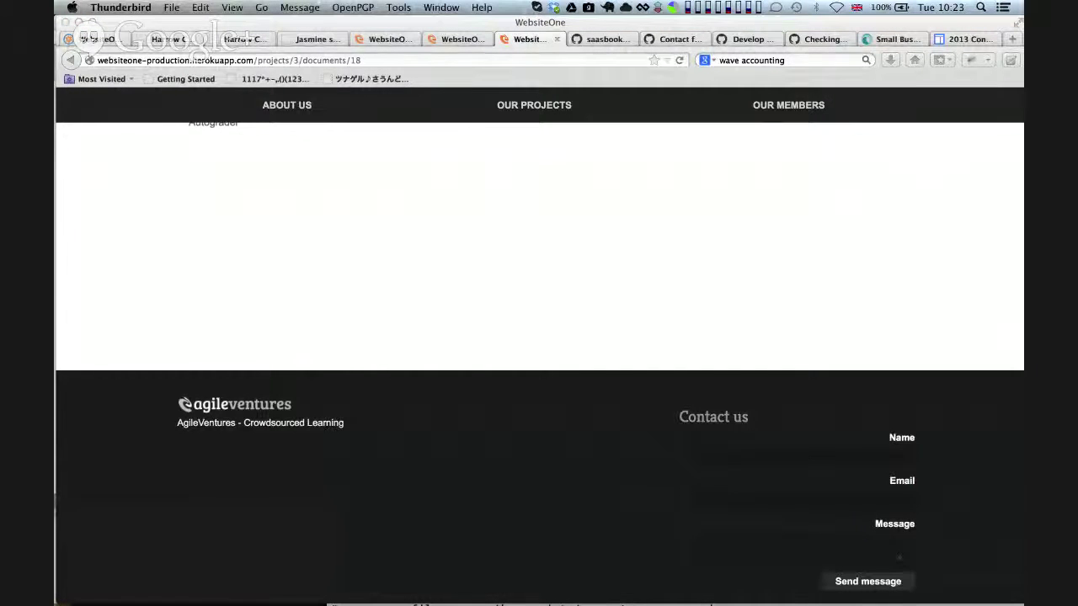
{"action": "key", "text": "super+Tab"}
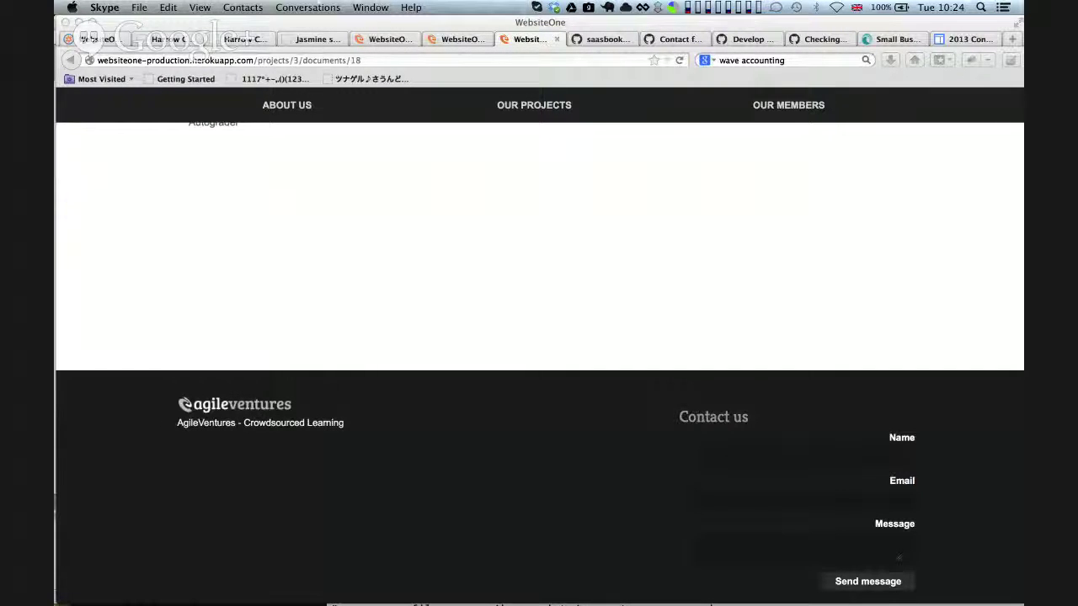
{"action": "key", "text": "super+Tab"}
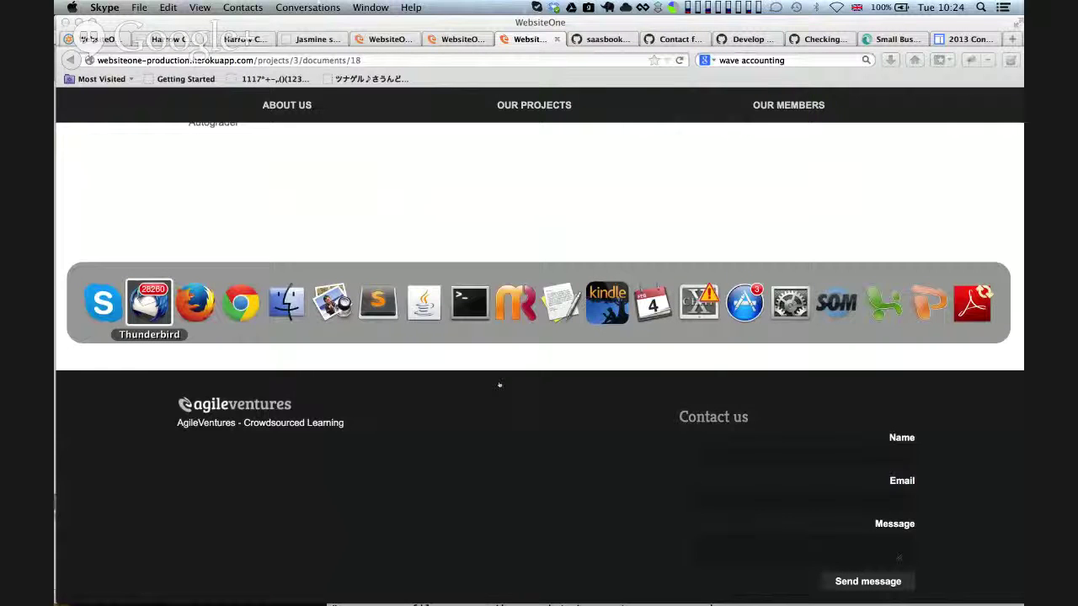
{"action": "key", "text": "super+Tab"}
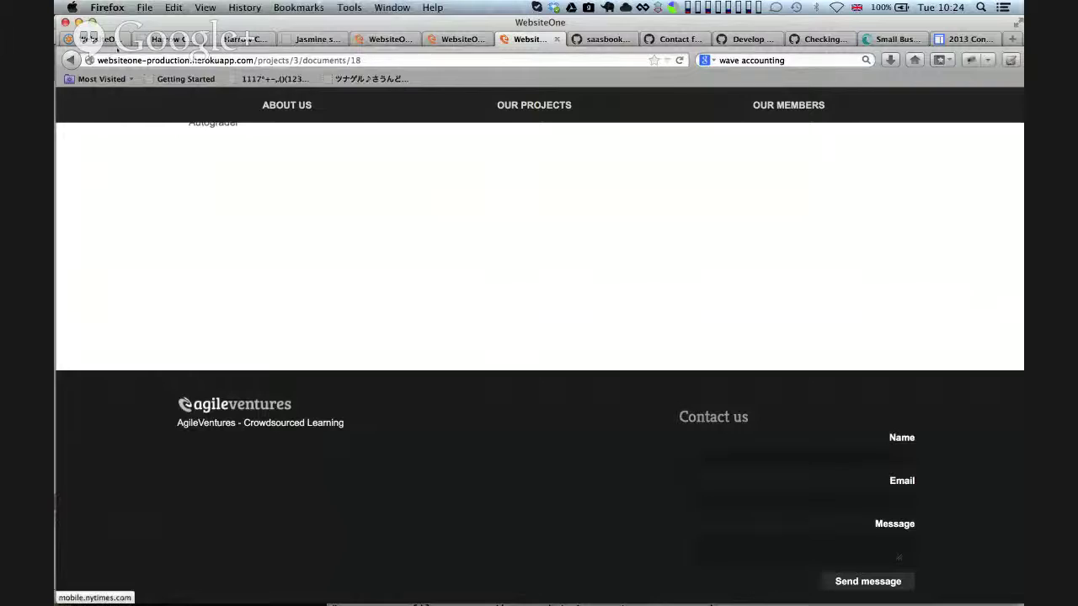
Collapse the expanded story and accept 'Add contact form - mailer' on the WebsiteOne board
{"action": "key", "text": "super+1"}
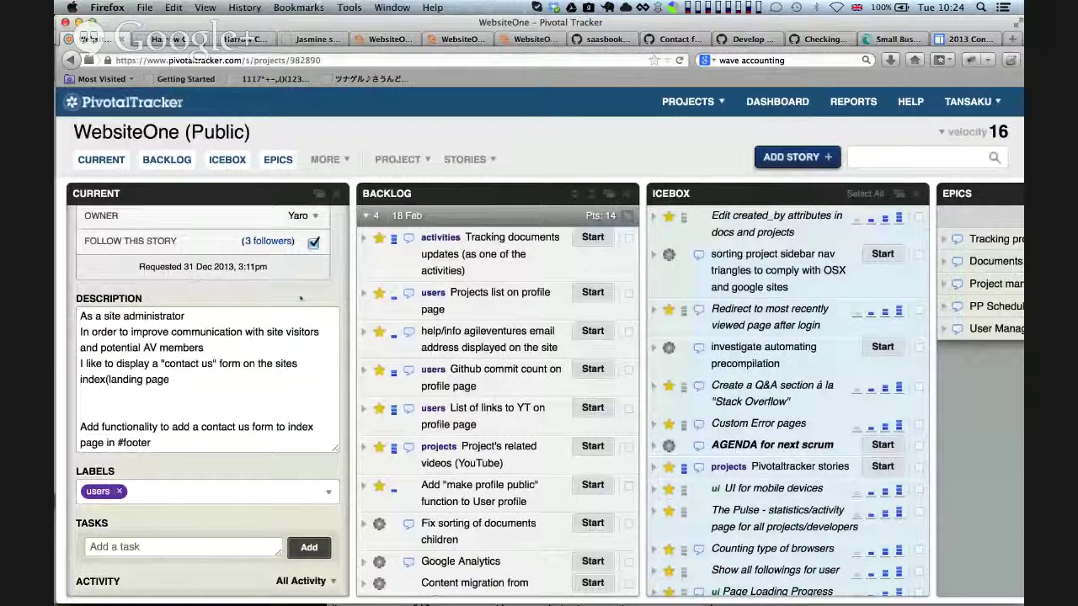
{"action": "scroll", "coordinate": [300, 297], "scroll_direction": "up", "scroll_amount": 5}
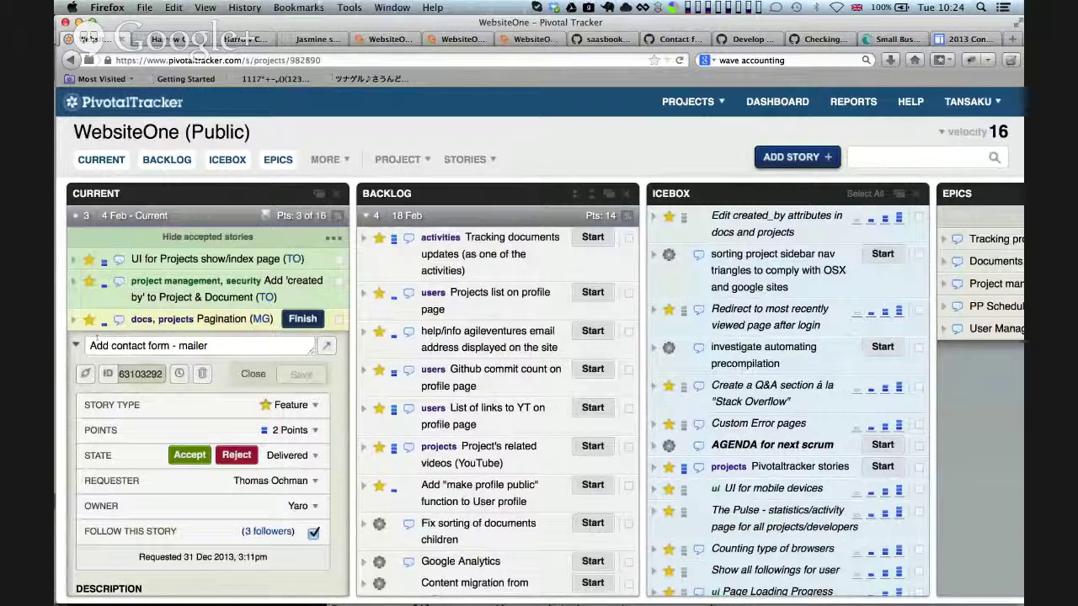
{"action": "key", "text": "Escape"}
{"action": "scroll", "coordinate": [290, 393], "scroll_direction": "down", "scroll_amount": 1}
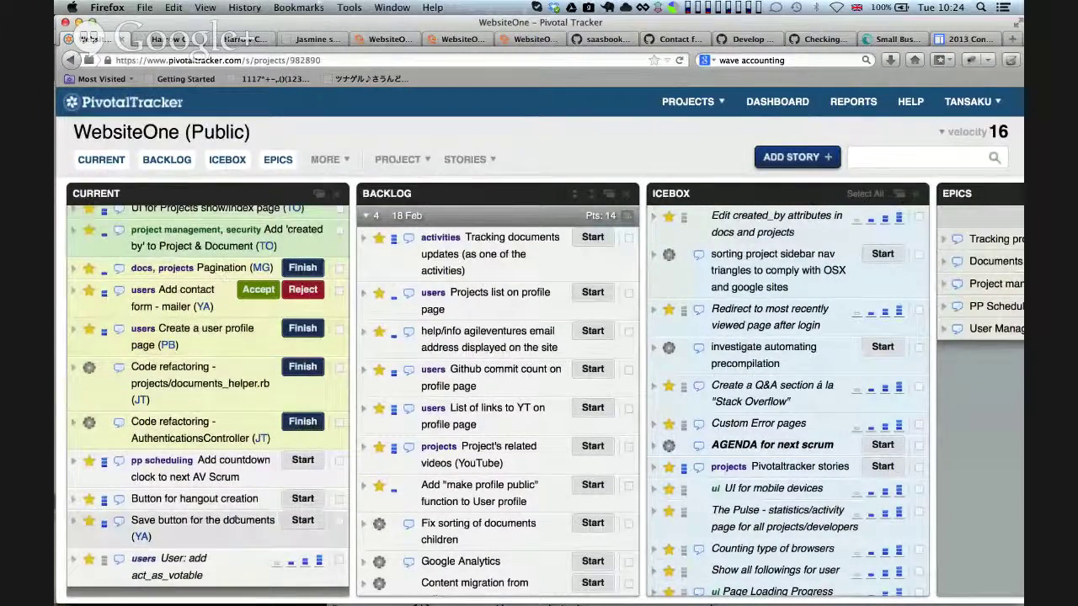
{"action": "scroll", "coordinate": [738, 488], "scroll_direction": "down", "scroll_amount": 5}
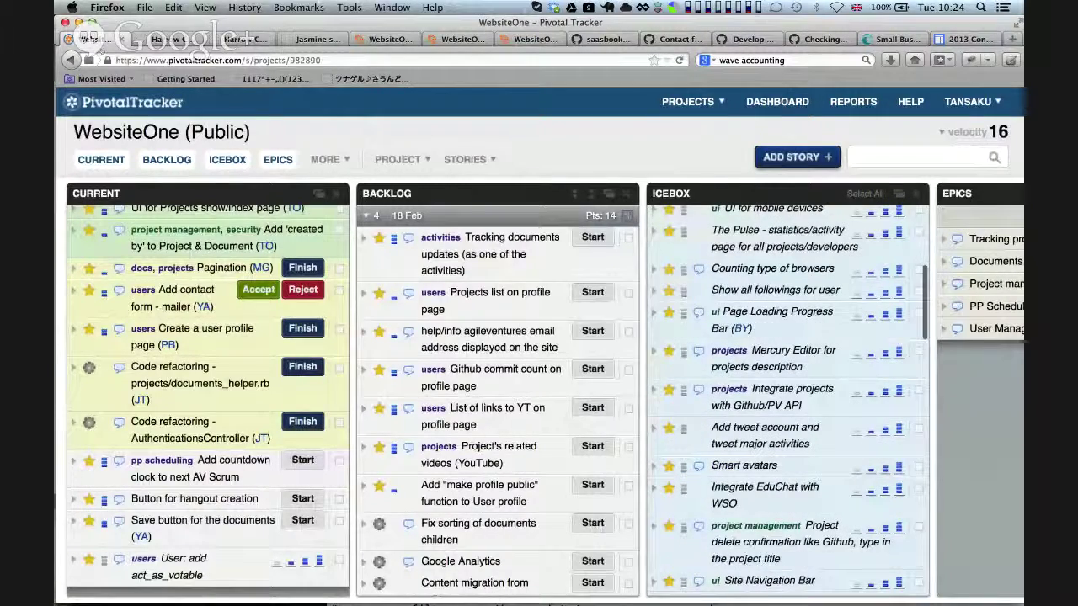
{"action": "key", "text": "super+Tab"}
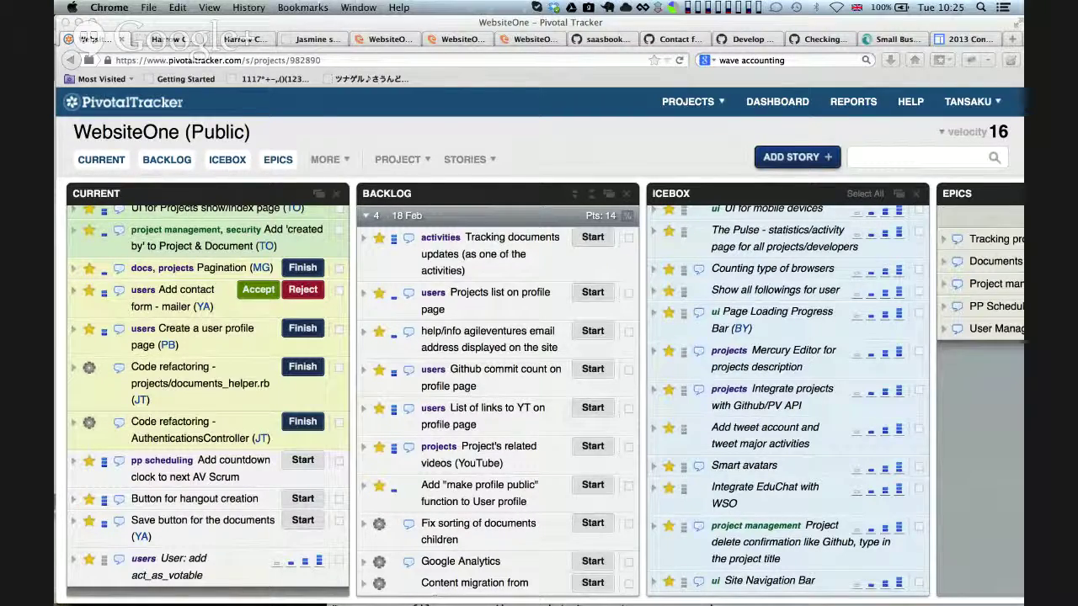
{"action": "key", "text": "super+Tab"}
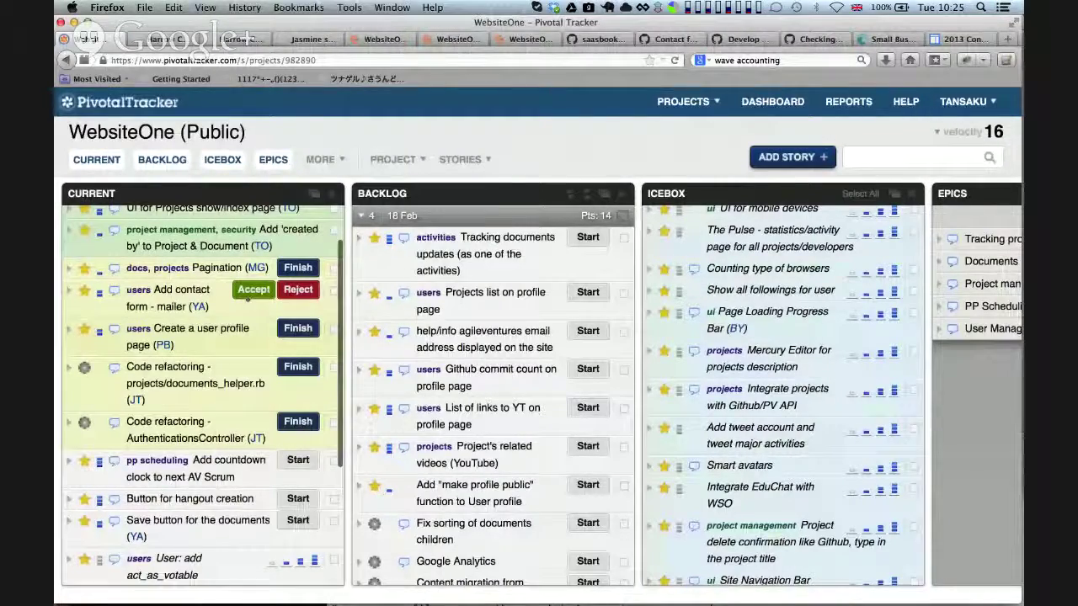
{"action": "left_click", "coordinate": [250, 290]}
{"action": "key", "text": "super+Tab"}
{"action": "key", "text": "super+Tab"}
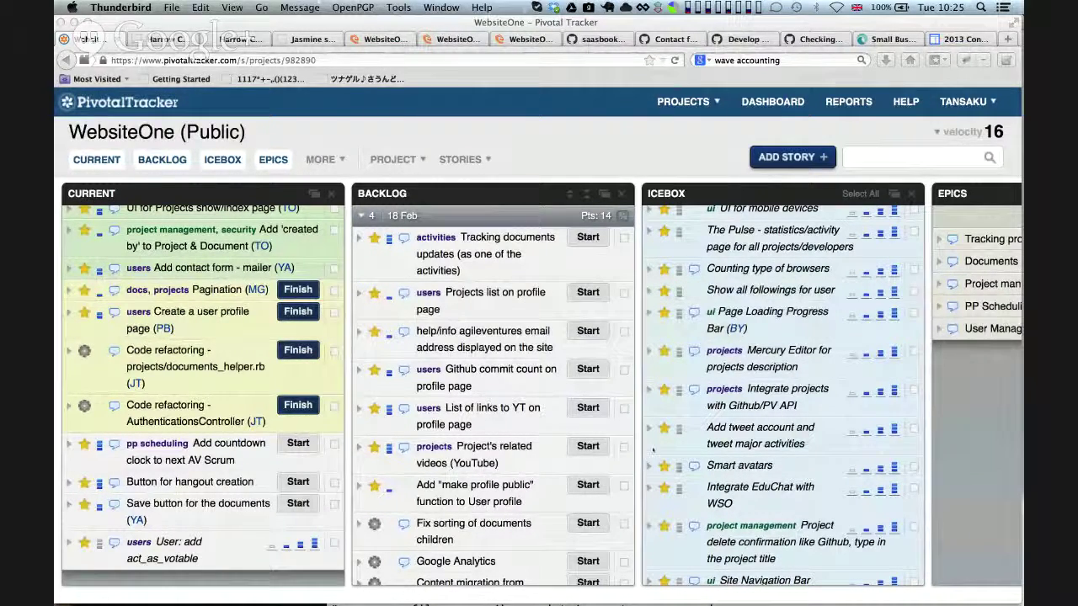
{"action": "left_click", "coordinate": [697, 102]}
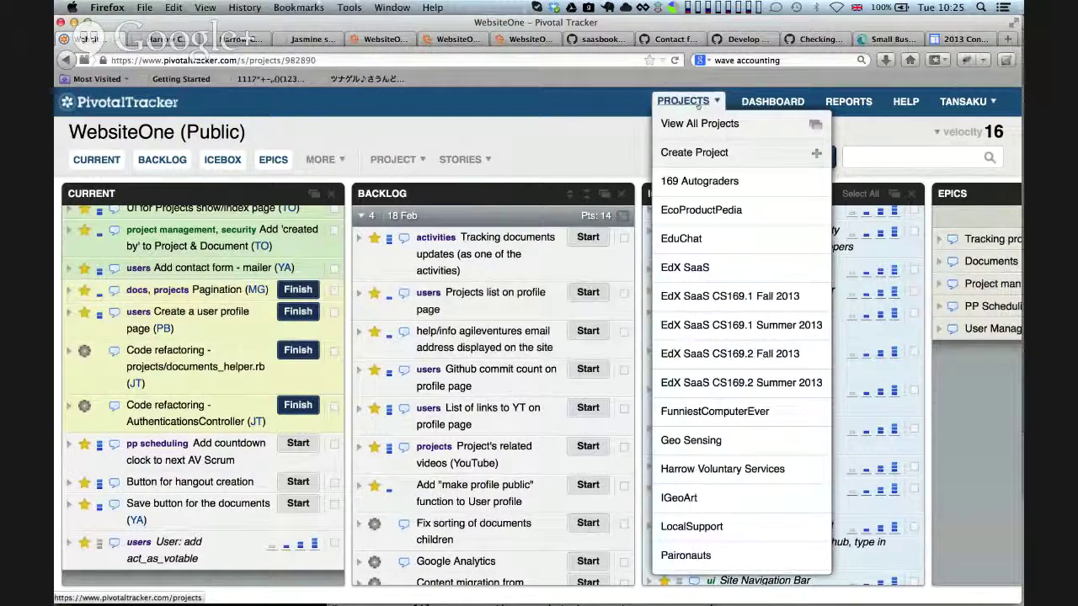
{"action": "left_click", "coordinate": [579, 135]}
{"action": "key", "text": "super+Tab"}
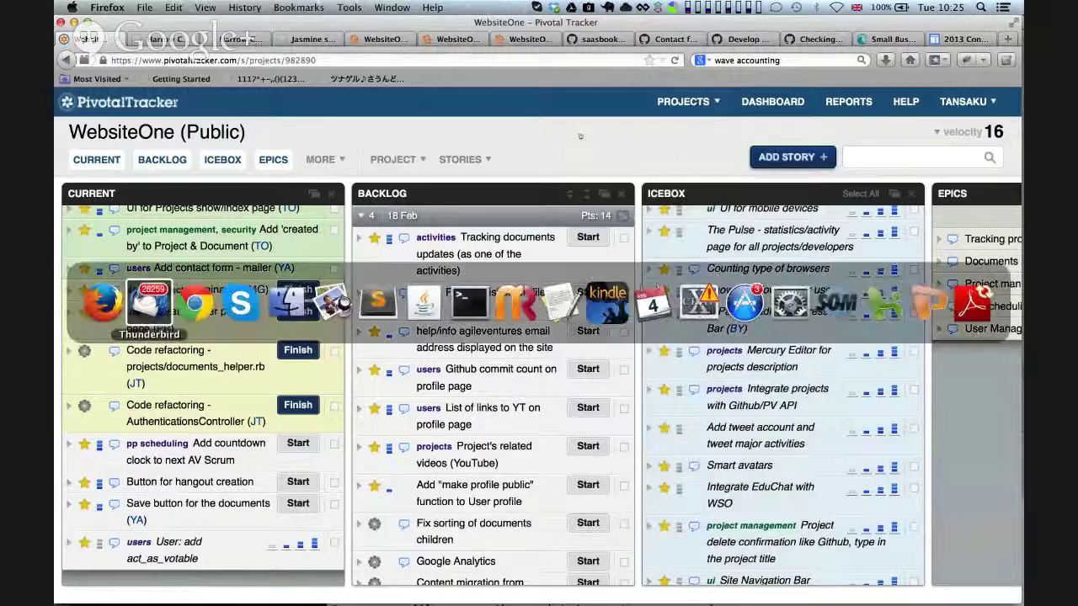
{"action": "key", "text": "super+Tab"}
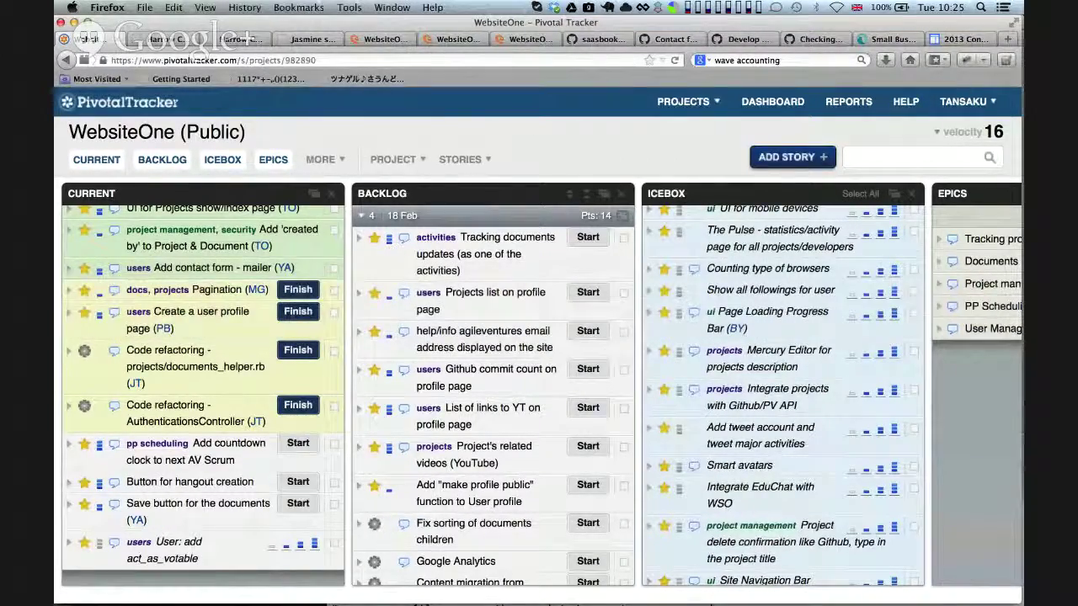
{"action": "key", "text": "super+Tab"}
{"action": "key", "text": "super+n"}
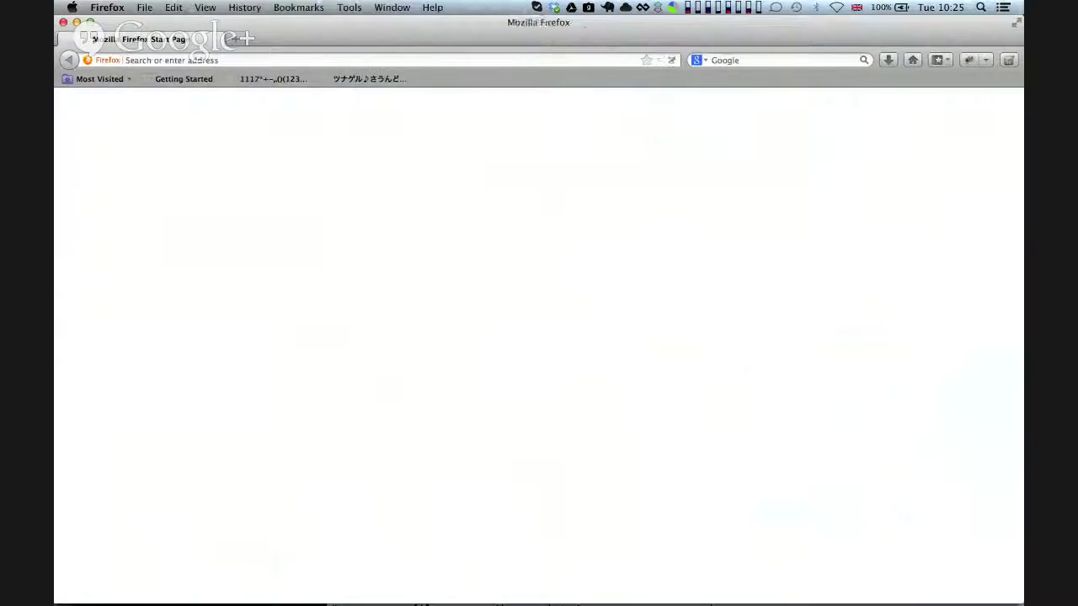
{"action": "key", "text": "super+w"}
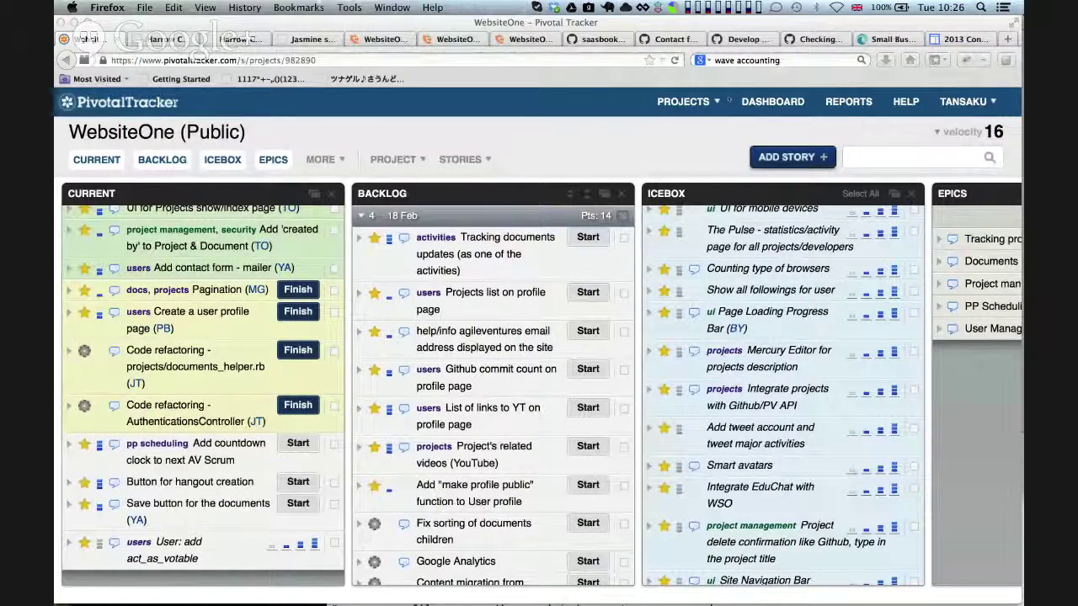
Open the Theodinproject.com board from the projects menu
{"action": "left_click", "coordinate": [694, 101]}
{"action": "scroll", "coordinate": [733, 253], "scroll_direction": "down", "scroll_amount": 2}
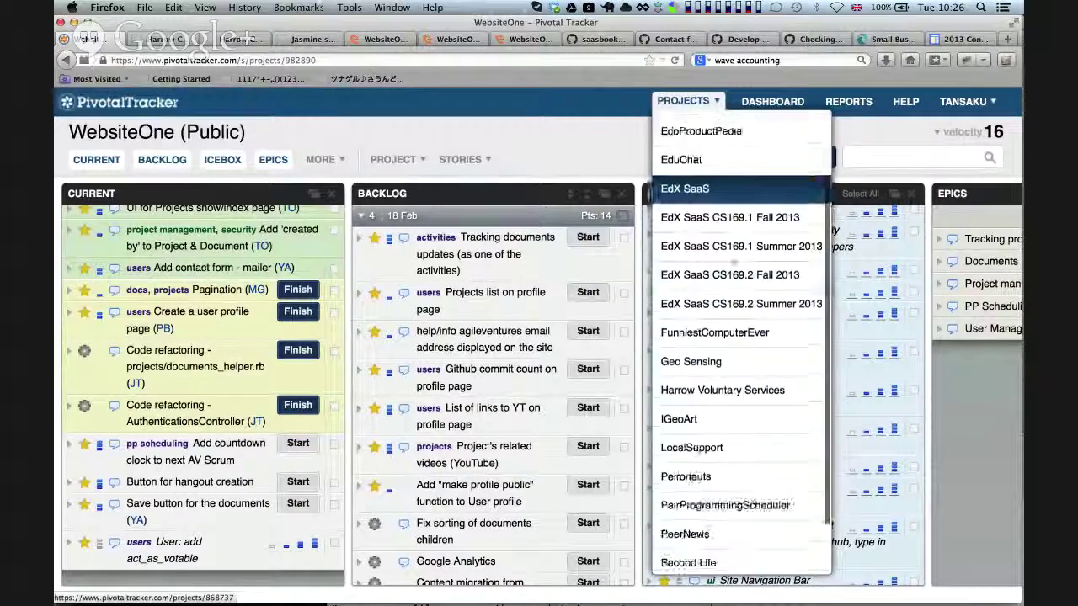
{"action": "scroll", "coordinate": [733, 263], "scroll_direction": "down", "scroll_amount": 1}
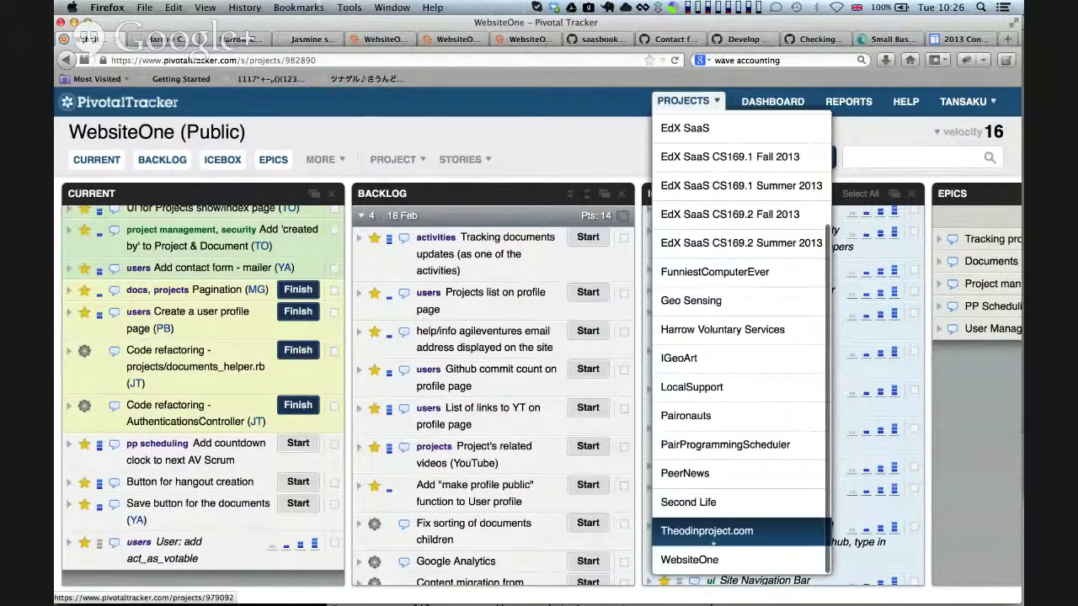
{"action": "left_click", "coordinate": [714, 543]}
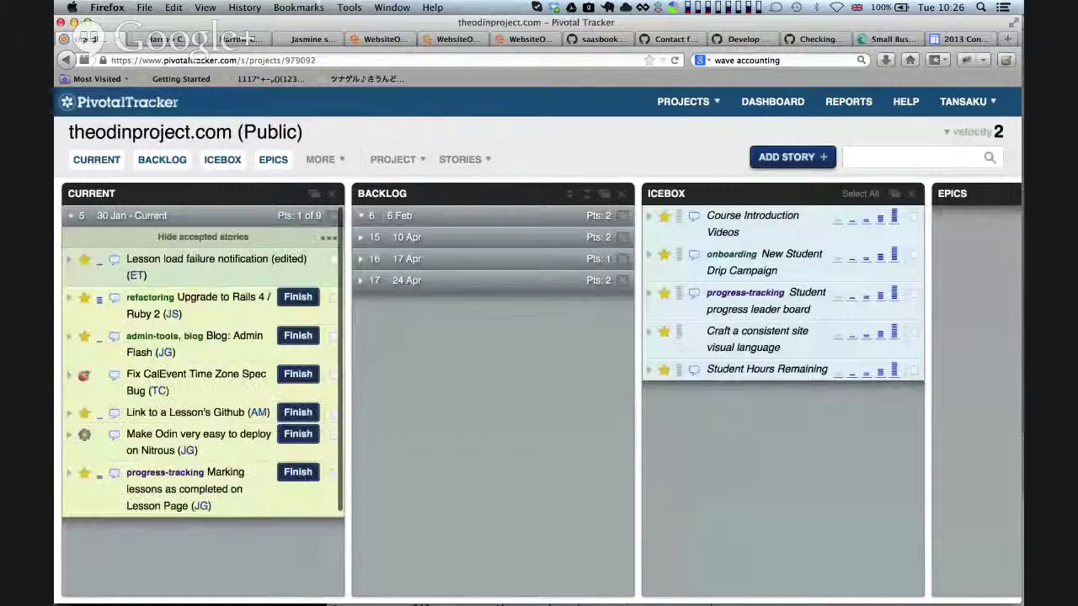
Switch to the LocalSupport project board
{"action": "left_click", "coordinate": [683, 101]}
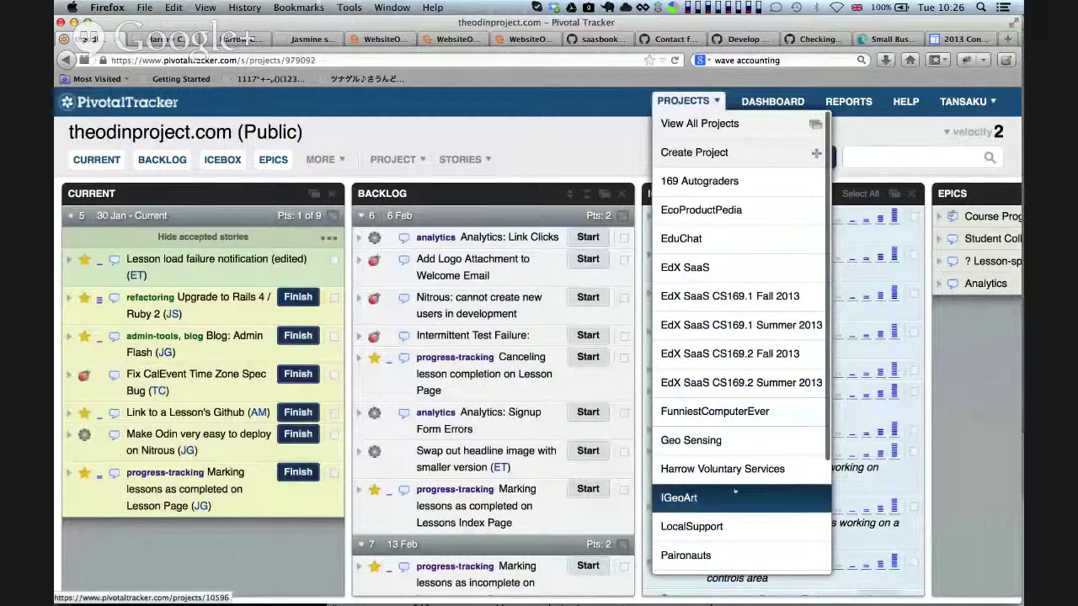
{"action": "scroll", "coordinate": [734, 491], "scroll_direction": "down", "scroll_amount": 5}
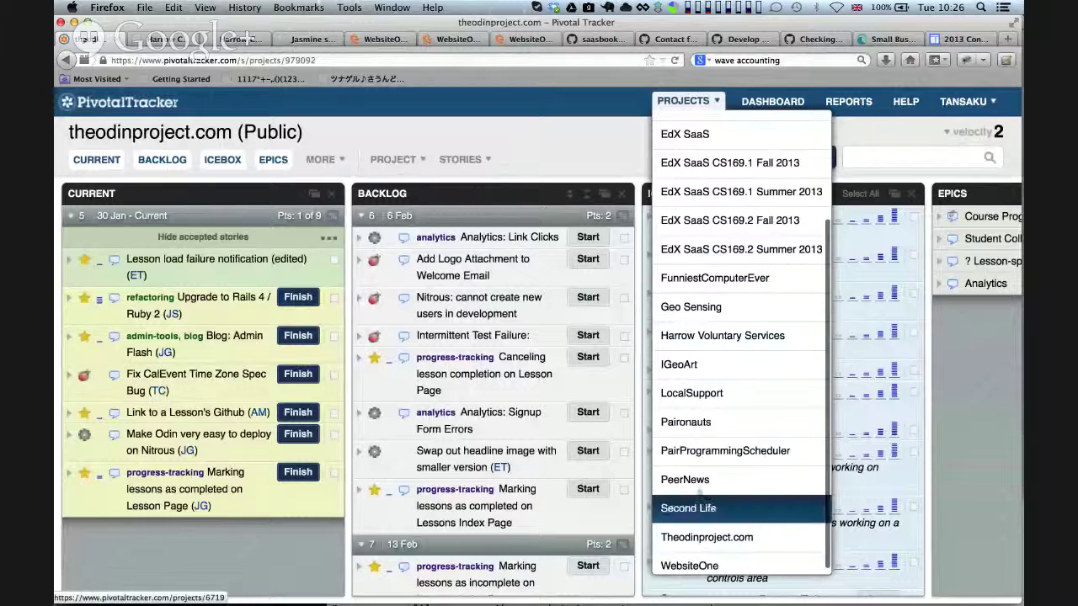
{"action": "left_click", "coordinate": [683, 394]}
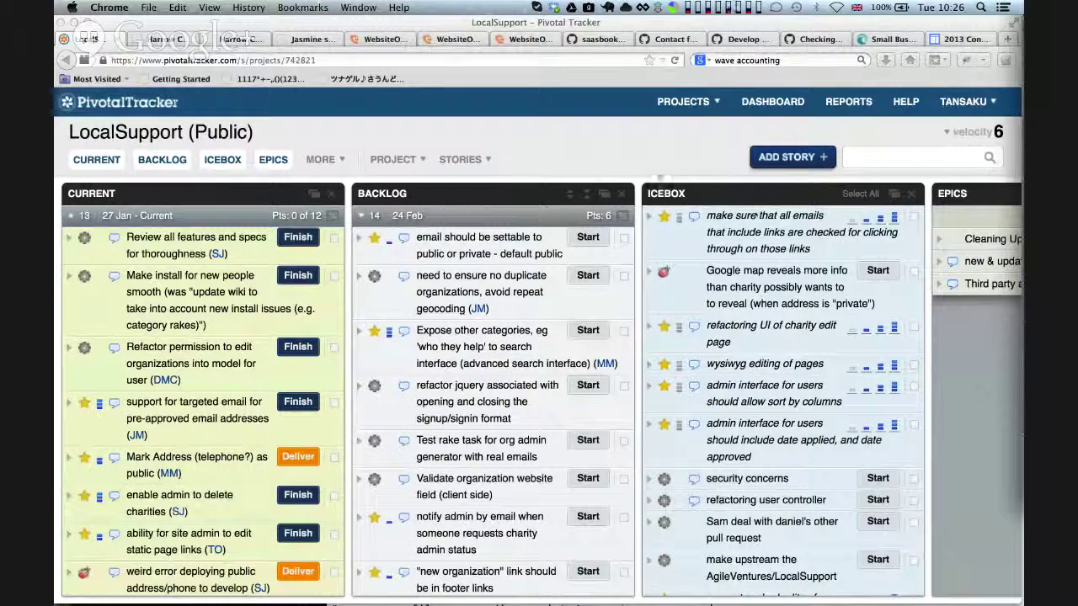
{"action": "left_click", "coordinate": [480, 141]}
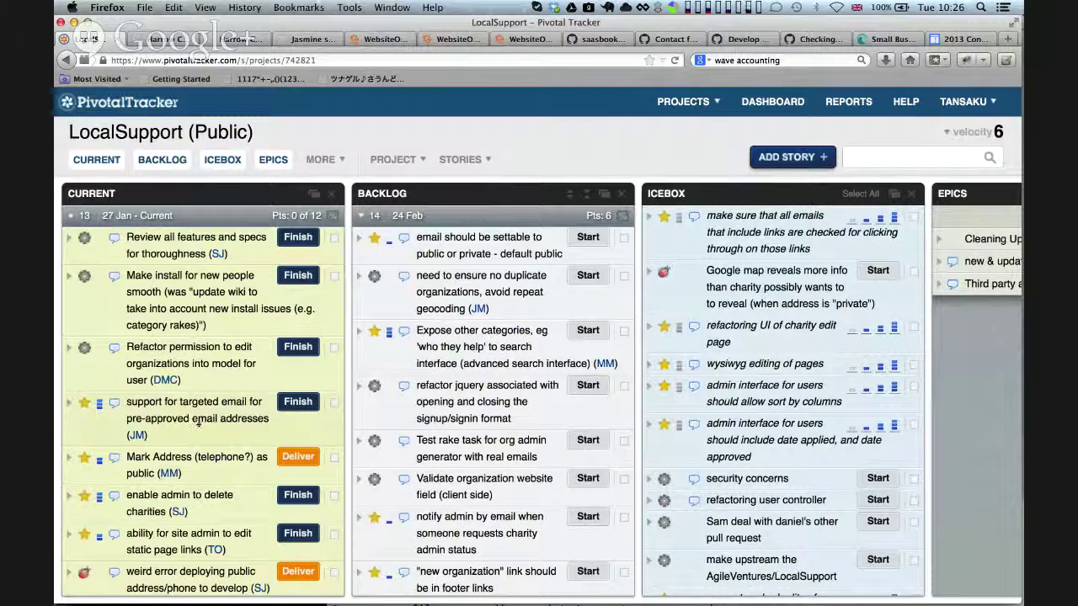
{"action": "scroll", "coordinate": [261, 442], "scroll_direction": "down", "scroll_amount": 2}
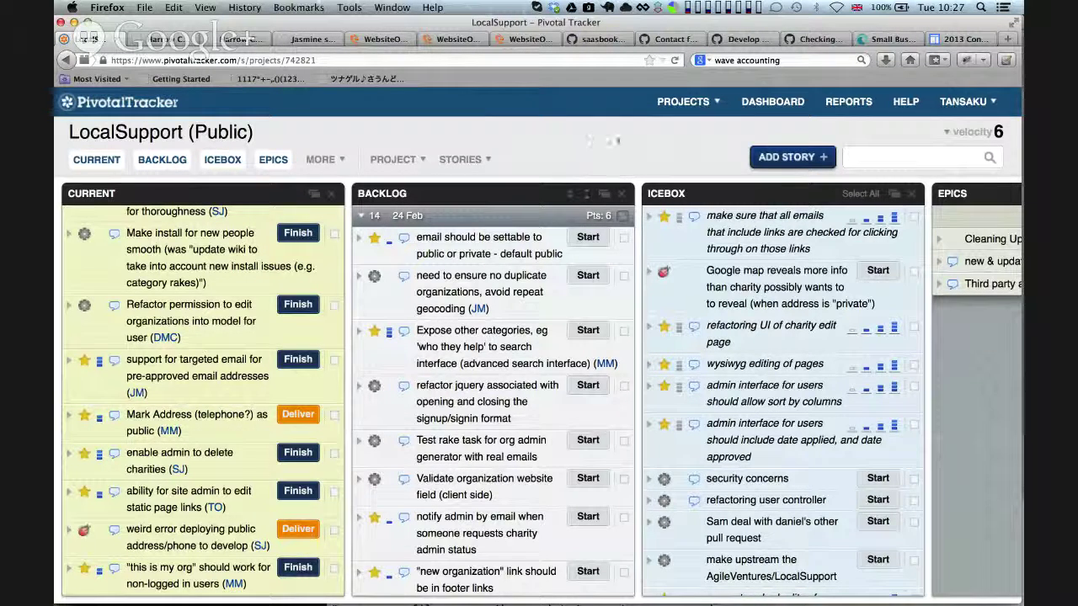
Switch to the FunniestComputerEver board, then go to the 2013 Contest results tab
{"action": "left_click", "coordinate": [703, 101]}
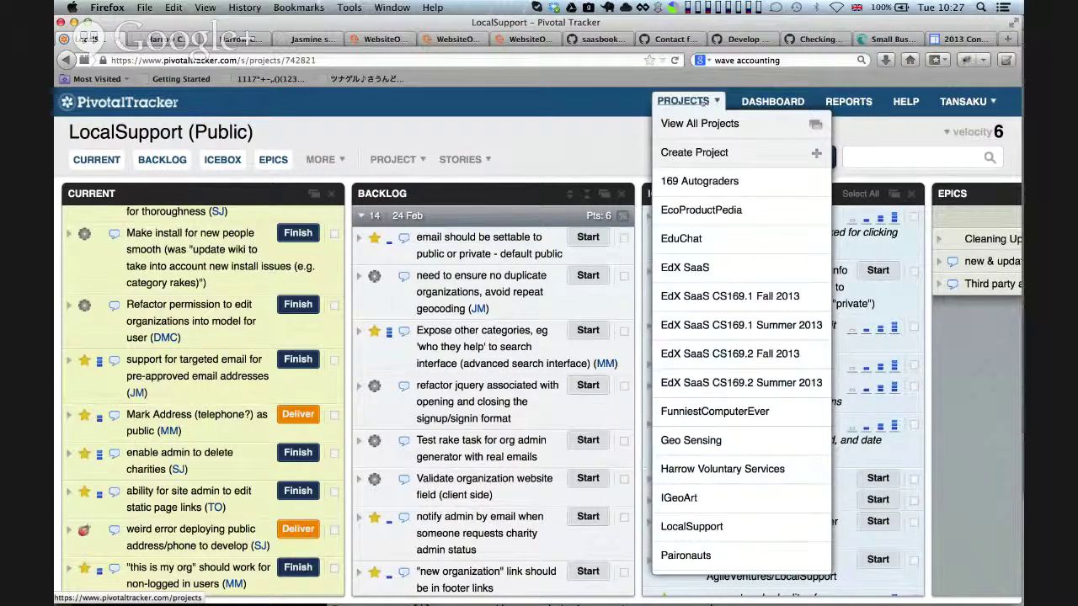
{"action": "scroll", "coordinate": [710, 202], "scroll_direction": "down", "scroll_amount": 3}
{"action": "scroll", "coordinate": [710, 257], "scroll_direction": "up", "scroll_amount": 3}
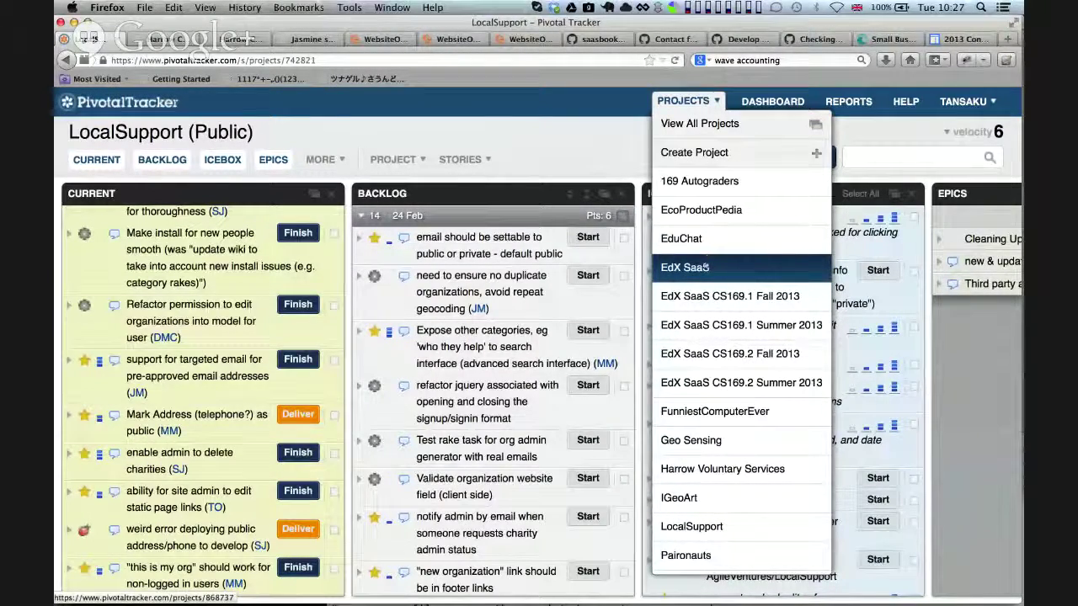
{"action": "left_click", "coordinate": [696, 407]}
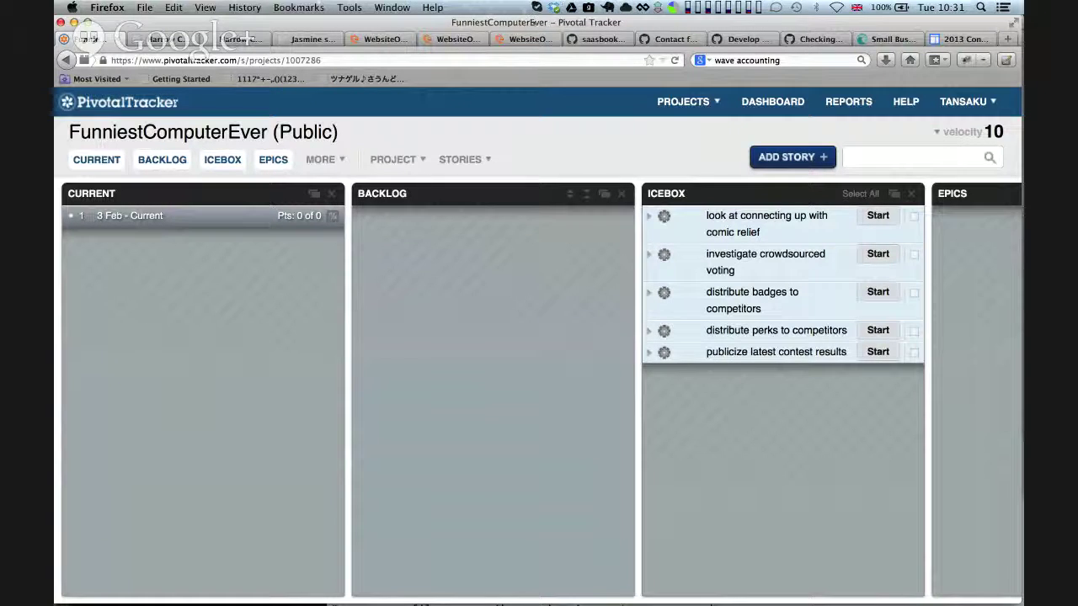
{"action": "left_click", "coordinate": [960, 39]}
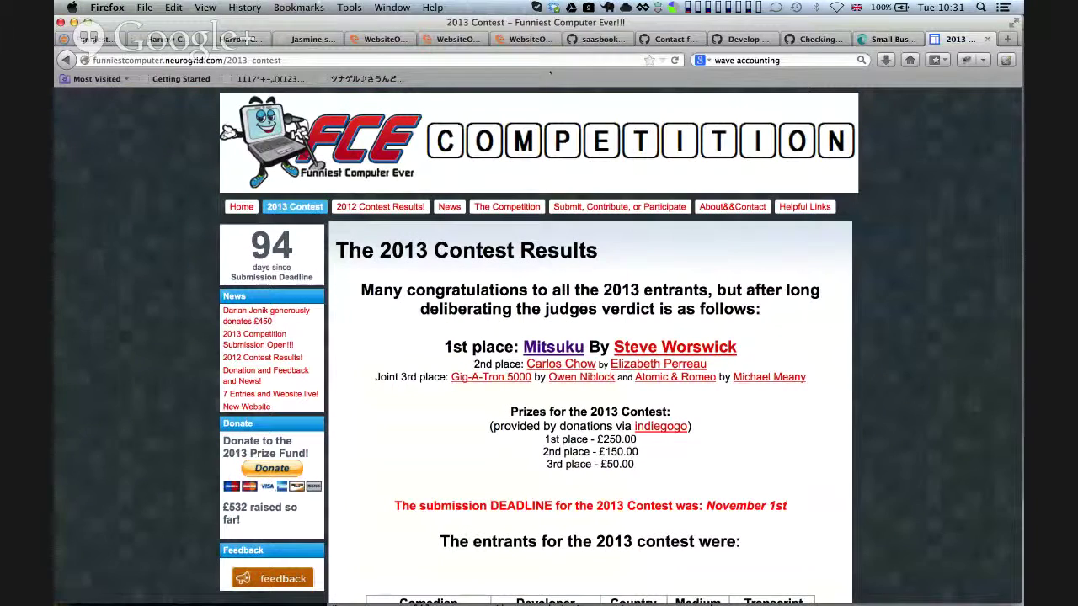
{"action": "left_click", "coordinate": [535, 59]}
Load agileventures.org and go to the Alaveteli project page from the sidebar
{"action": "type", "text": "agileventures.org/"}
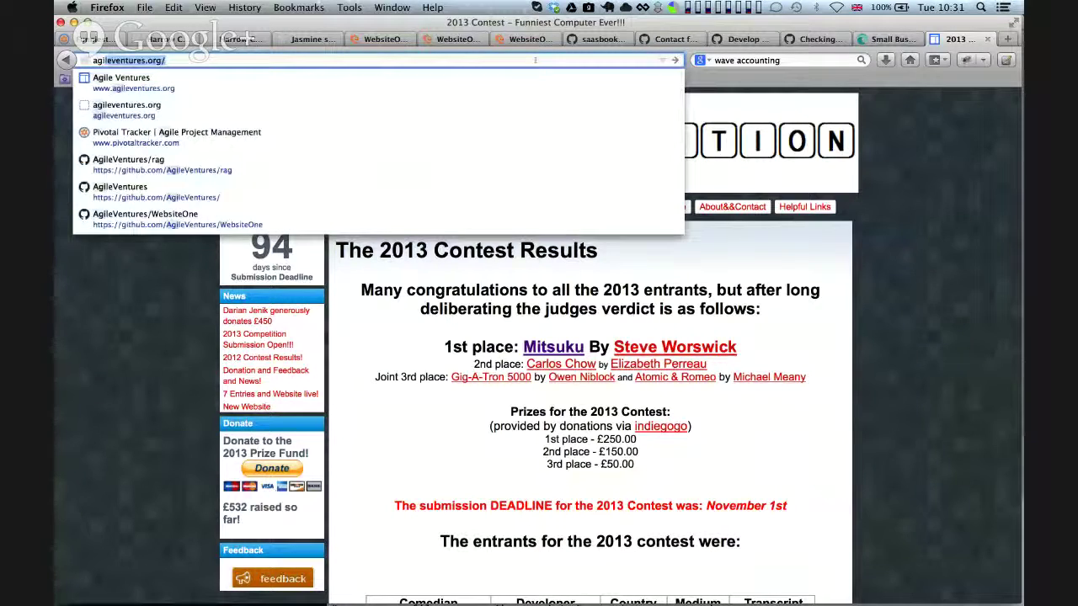
{"action": "key", "text": "Return"}
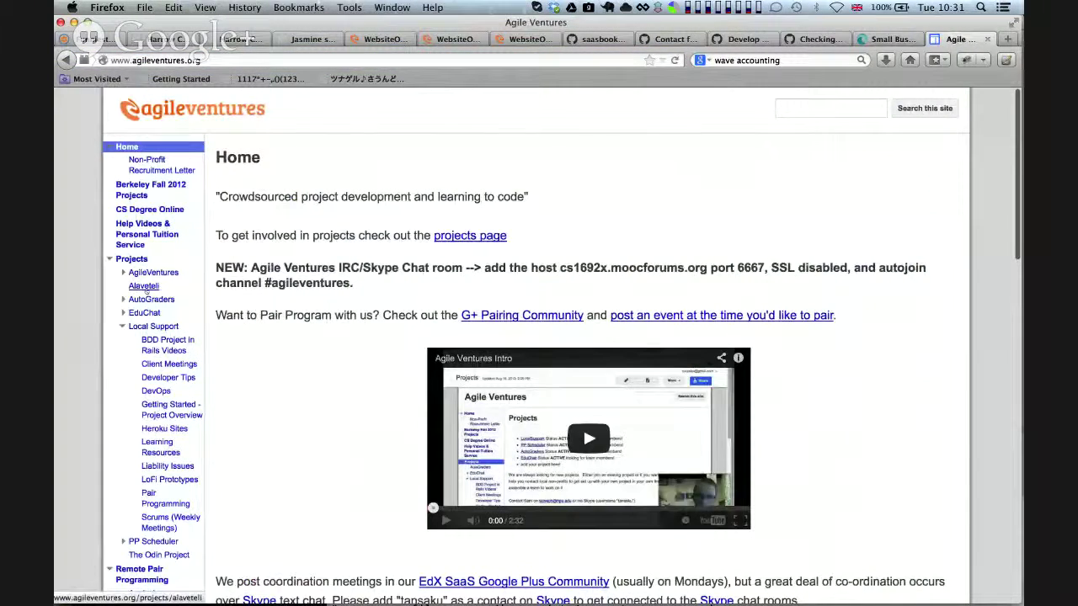
{"action": "left_click", "coordinate": [143, 286]}
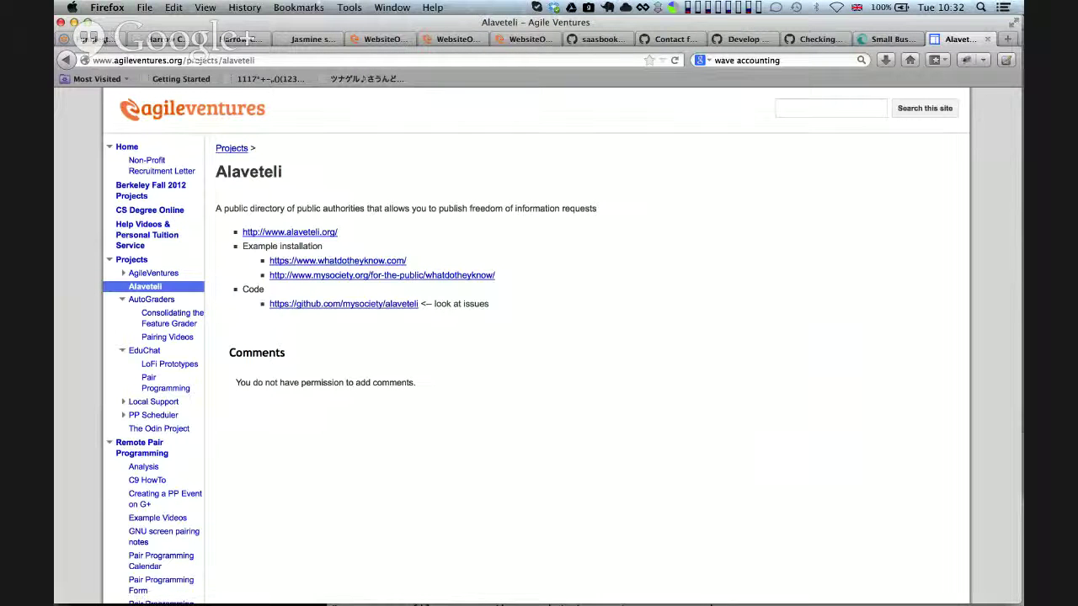
Return to the FunniestComputerEver board in Pivotal Tracker and show the PROJECTS dropdown
{"action": "key", "text": "ctrl+Tab"}
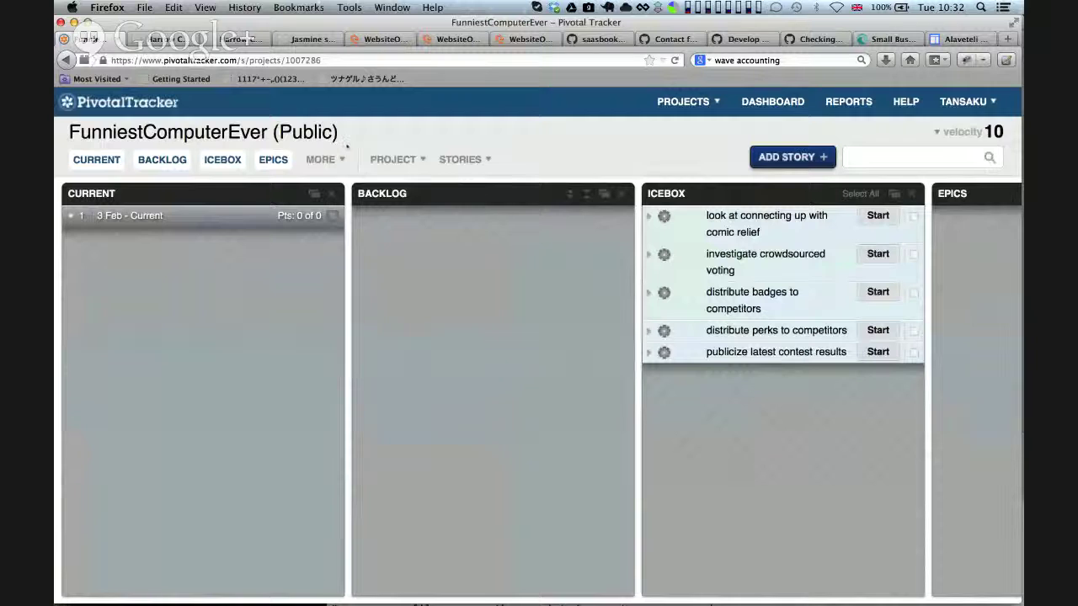
{"action": "left_click", "coordinate": [705, 102]}
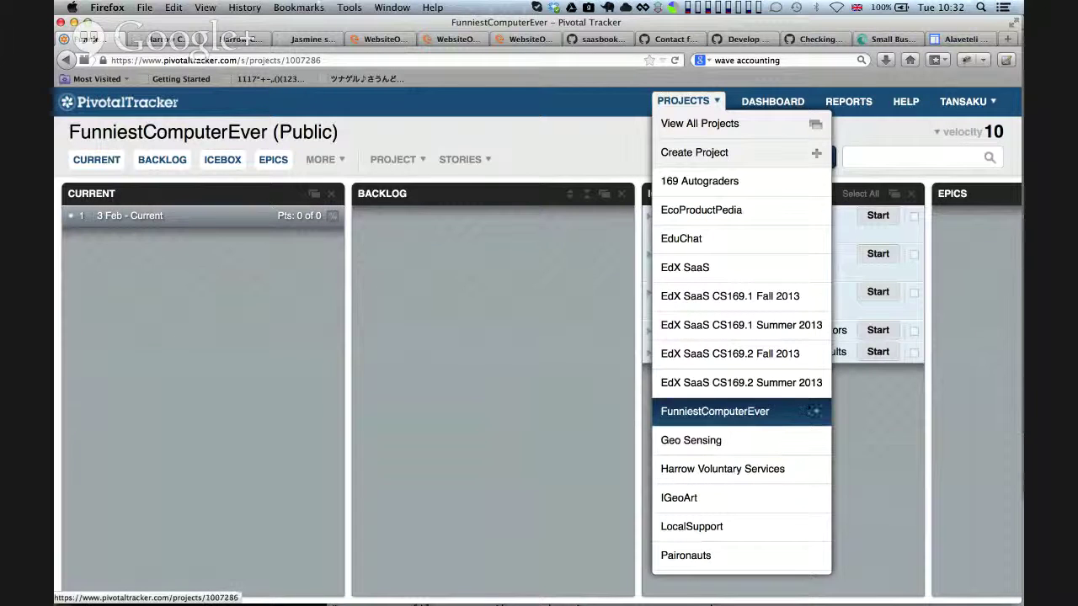
Pick EduChat from the projects list to open its board
{"action": "scroll", "coordinate": [778, 440], "scroll_direction": "down", "scroll_amount": 3}
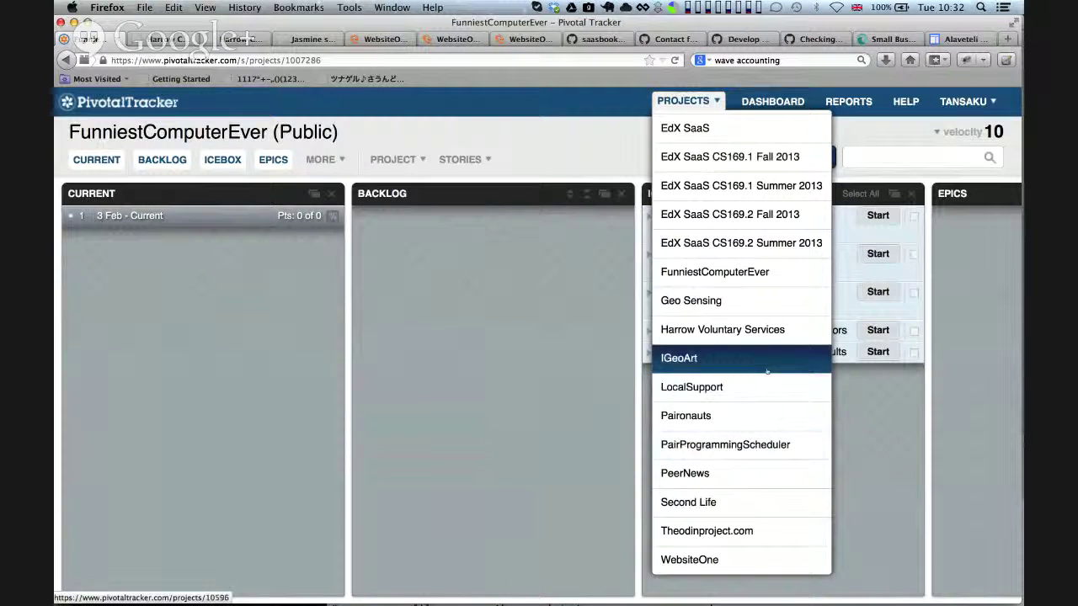
{"action": "scroll", "coordinate": [762, 357], "scroll_direction": "up", "scroll_amount": 3}
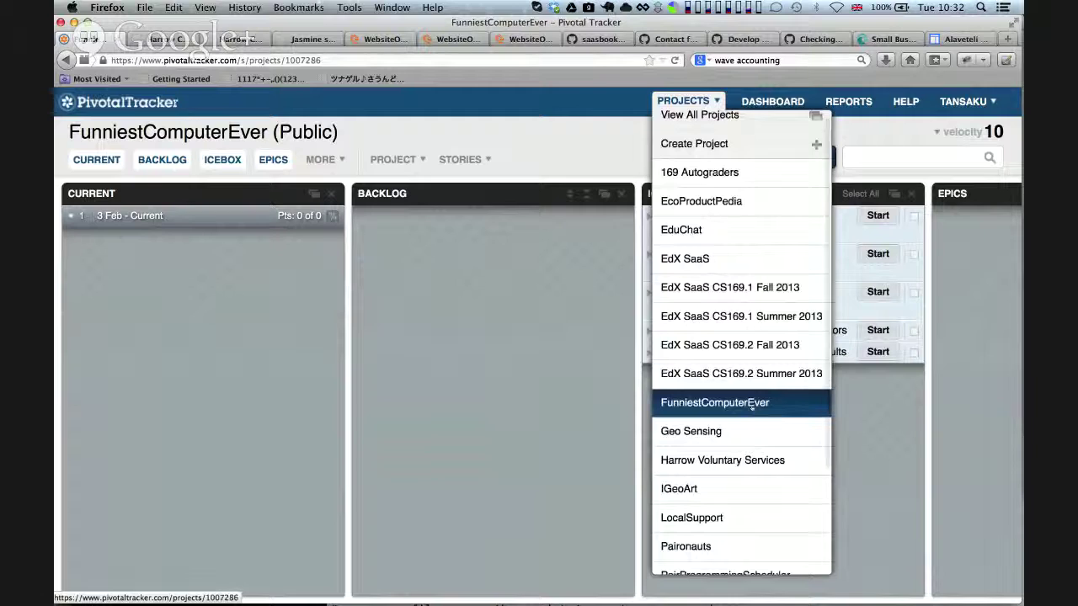
{"action": "left_click", "coordinate": [713, 228]}
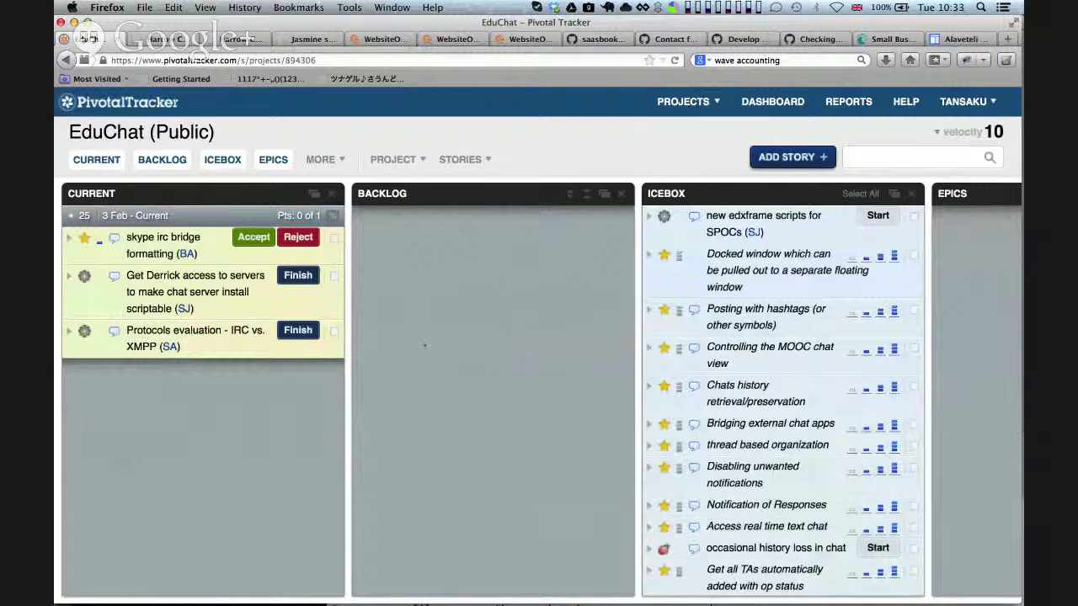
{"action": "left_click", "coordinate": [683, 102]}
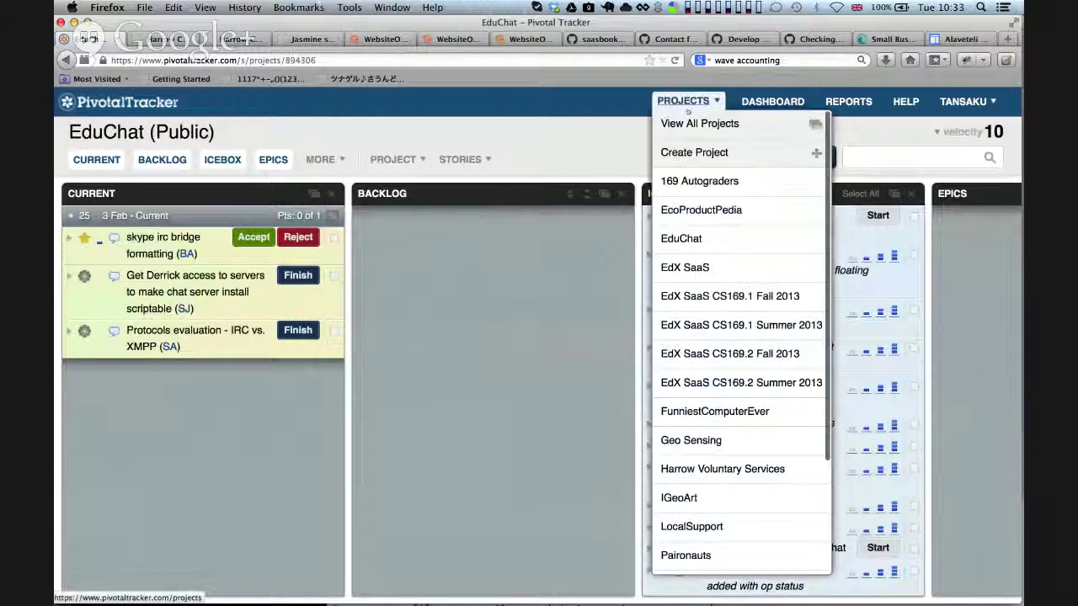
{"action": "scroll", "coordinate": [699, 217], "scroll_direction": "down", "scroll_amount": 3}
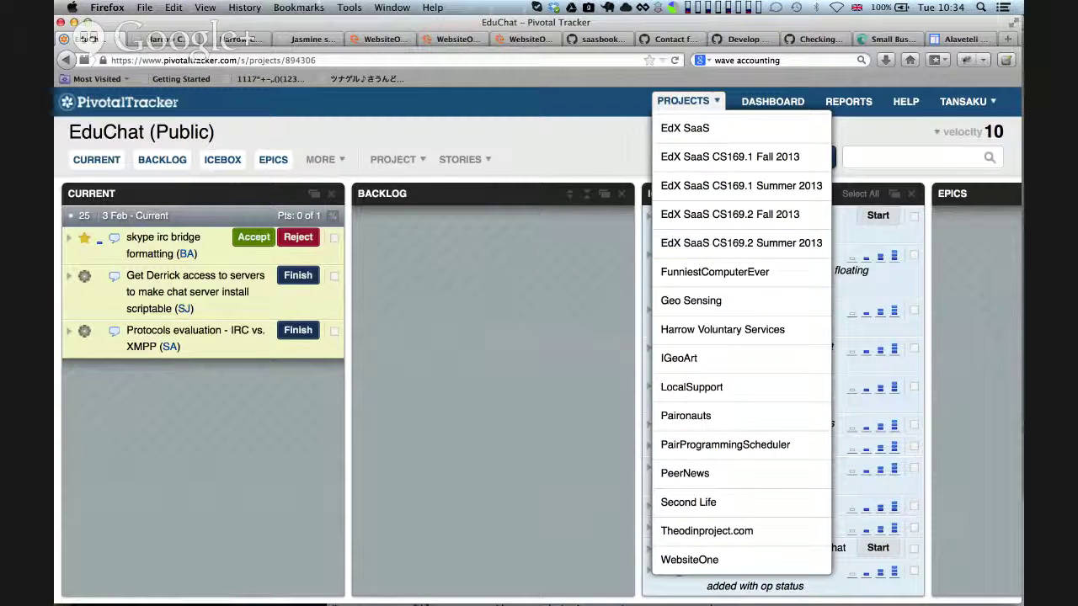
{"action": "key", "text": "super+Tab"}
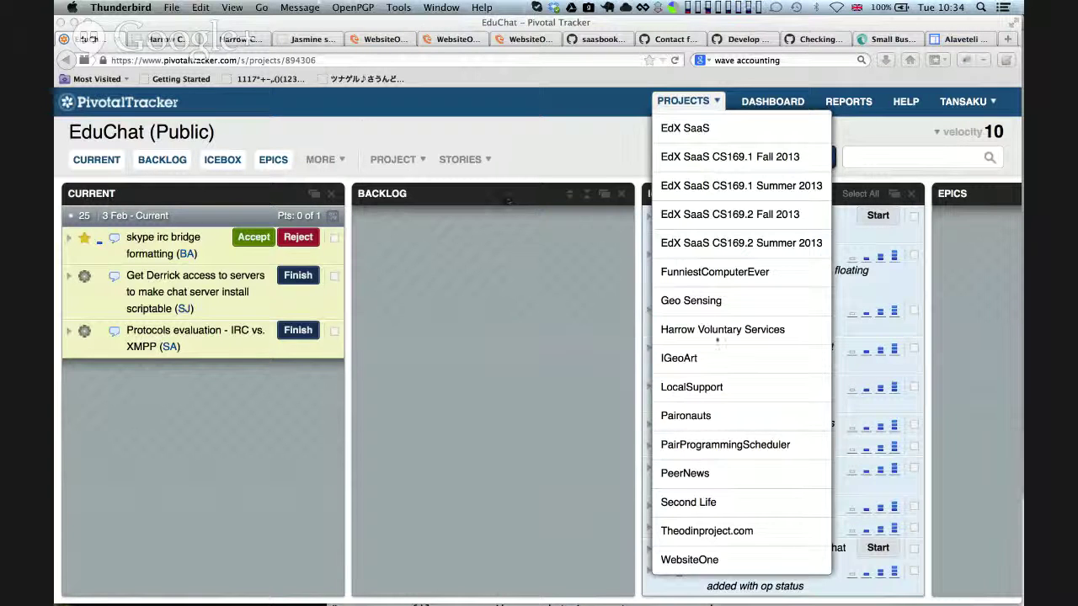
{"action": "left_click", "coordinate": [543, 451]}
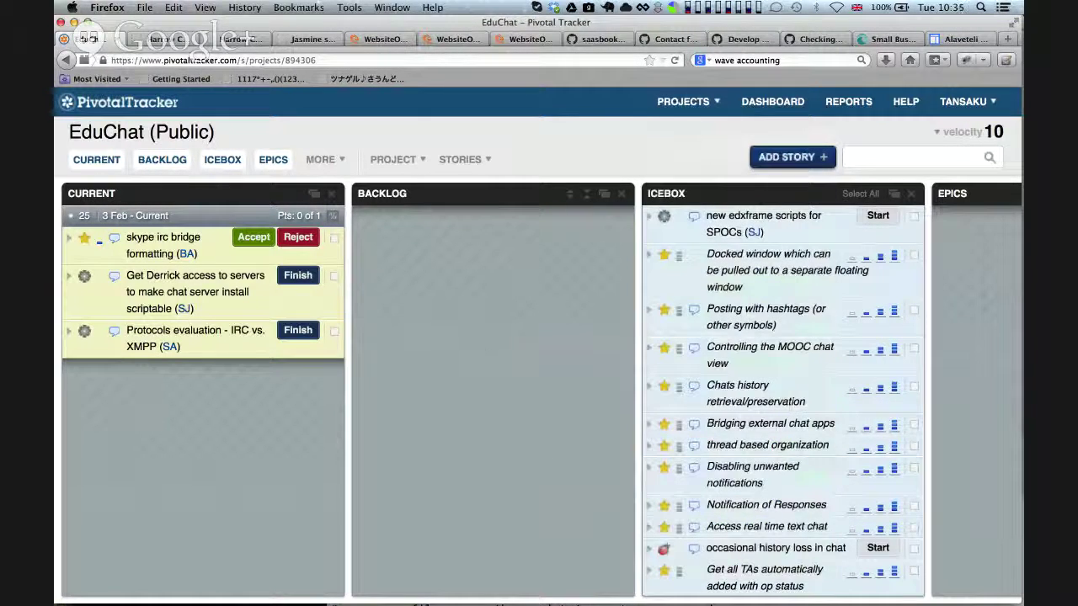
Bring Gandi's Create an e-mail address form for agileventures.org to the front
{"action": "key", "text": "super+Tab"}
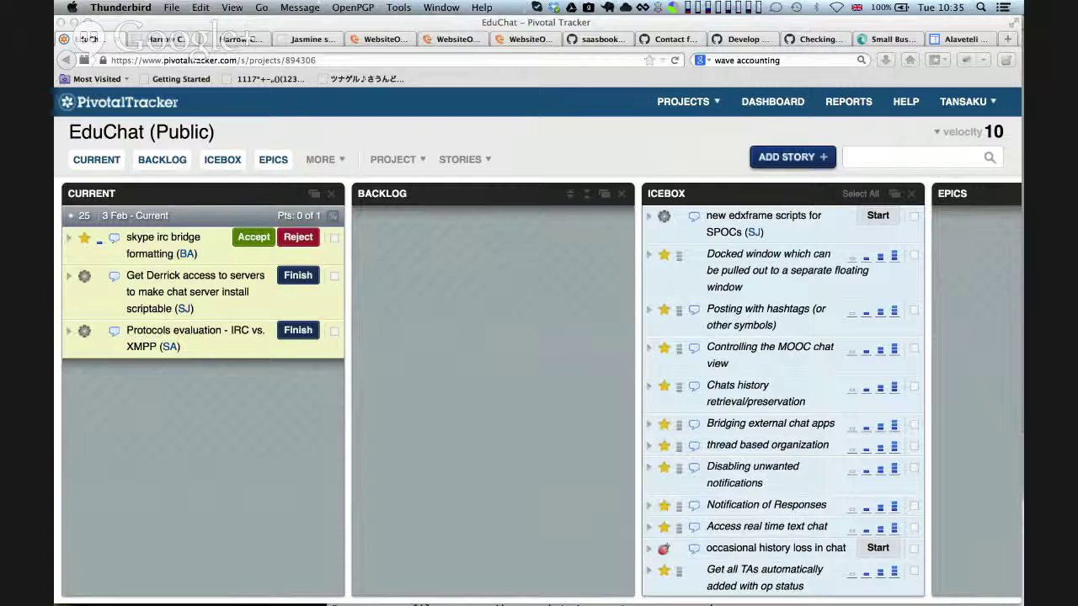
{"action": "key", "text": "super+Tab"}
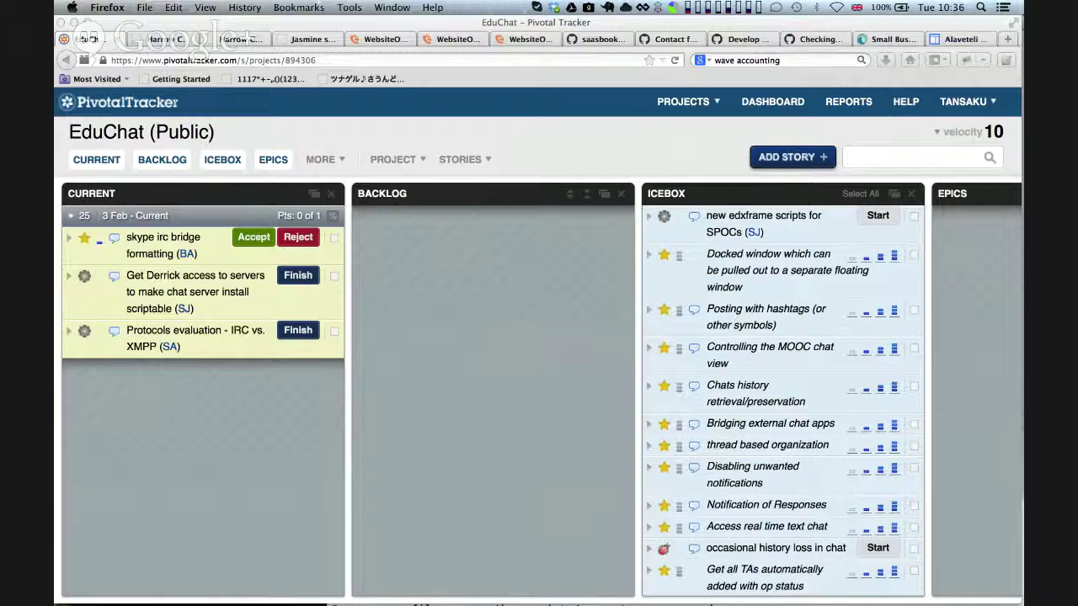
{"action": "key", "text": "super+grave"}
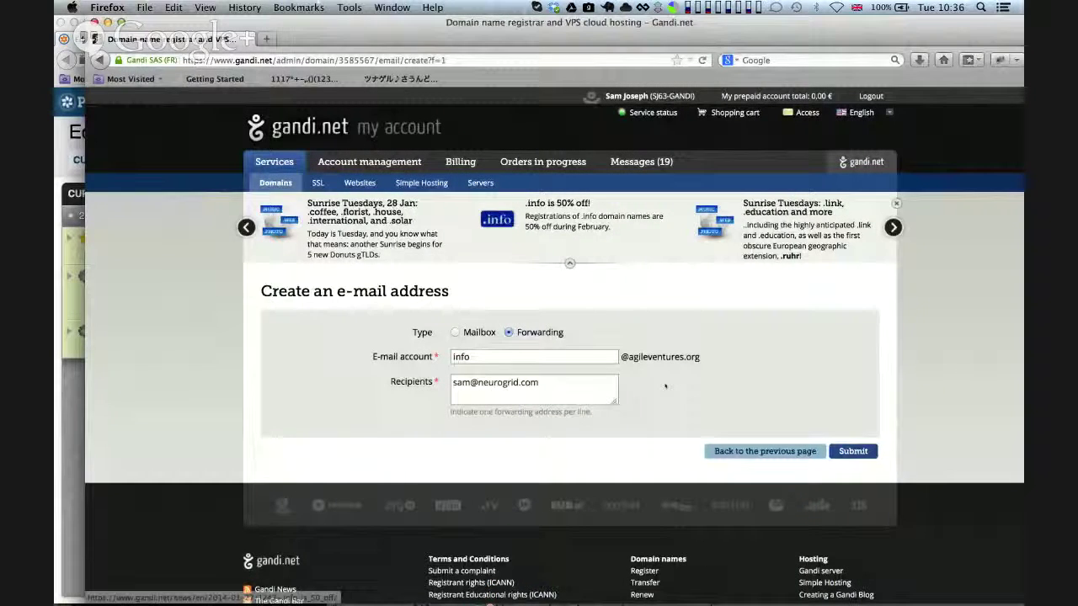
{"action": "key", "text": "super+Tab"}
{"action": "key", "text": "Tab"}
{"action": "key", "text": "Tab"}
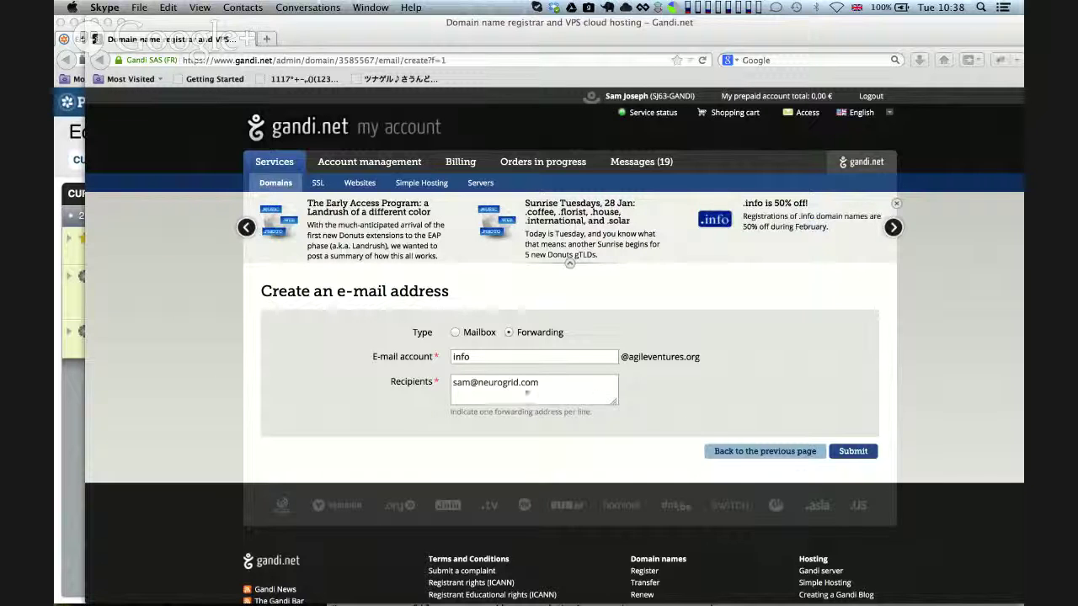
{"action": "left_click", "coordinate": [492, 358]}
{"action": "double_click", "coordinate": [492, 357]}
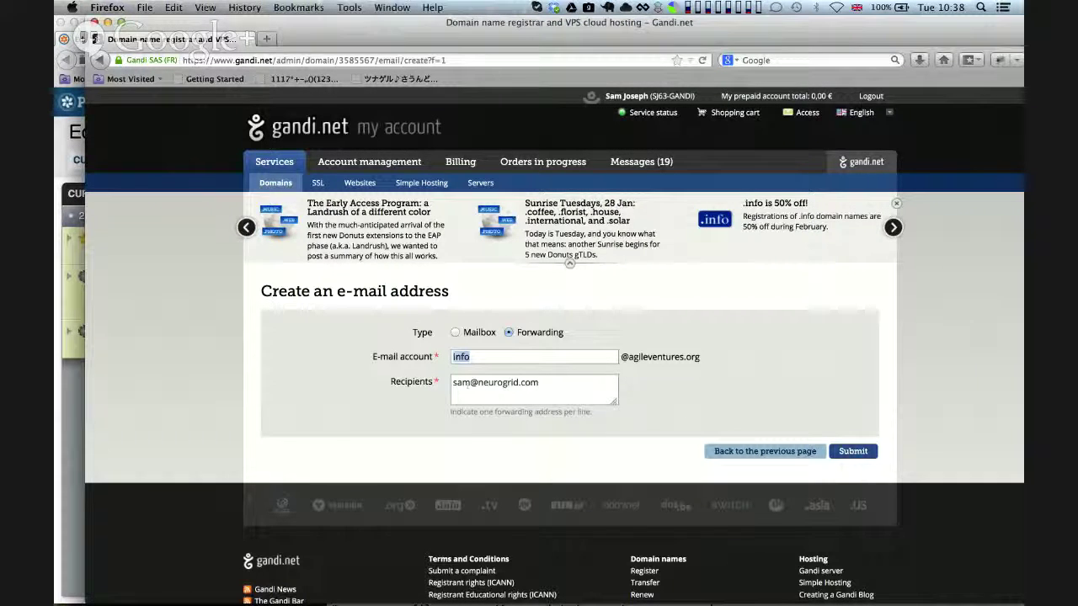
{"action": "left_click", "coordinate": [551, 383]}
{"action": "left_click_drag", "start_coordinate": [471, 357], "coordinate": [452, 357]}
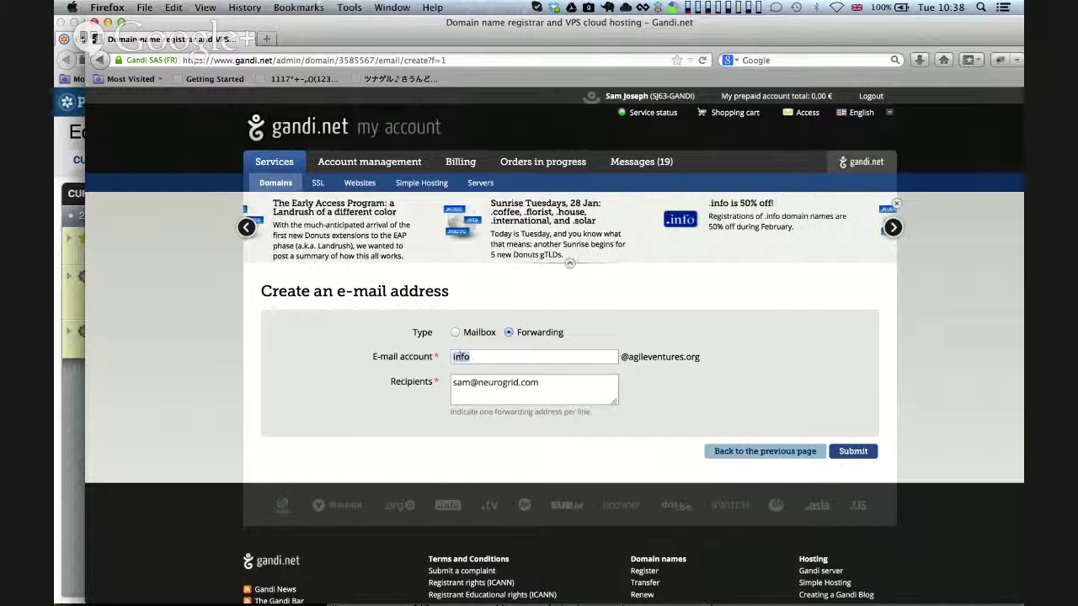
Add a comma after the first recipient and partly type the second recipient's address, fixing a typo
{"action": "left_click", "coordinate": [545, 386]}
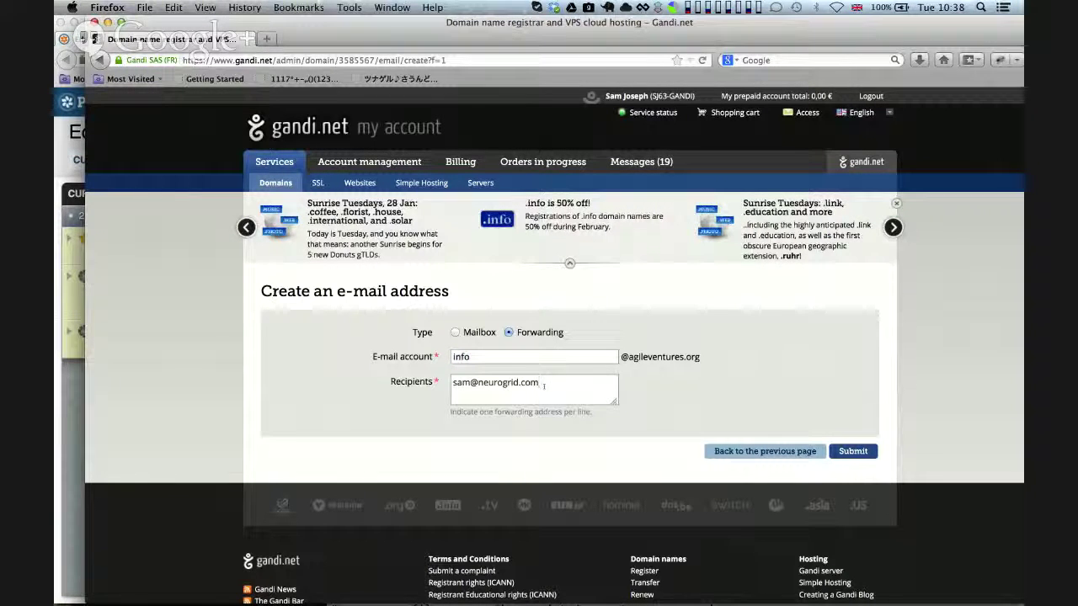
{"action": "type", "text": ","}
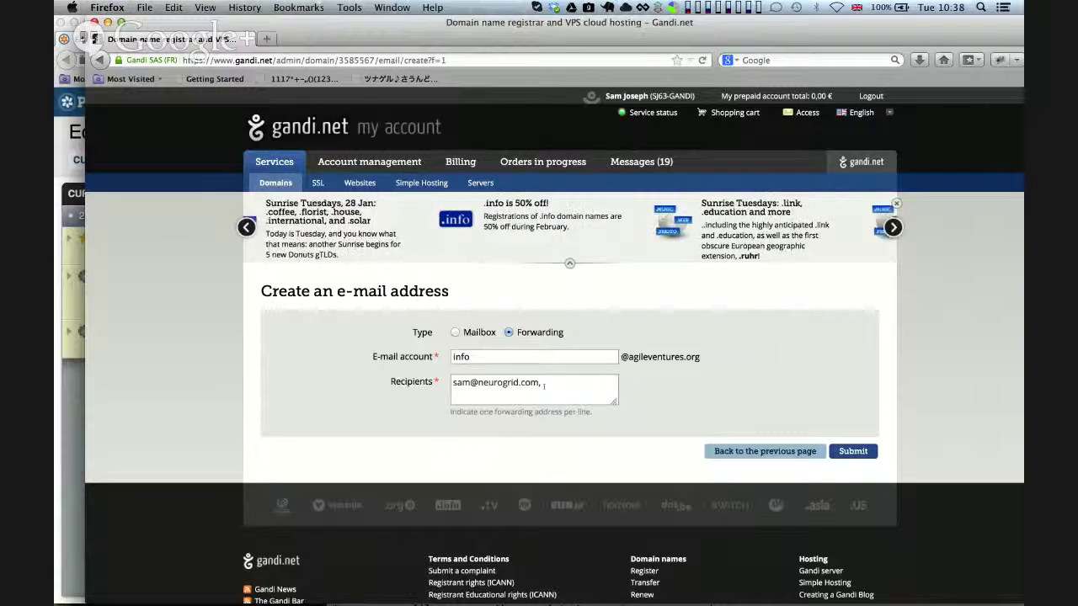
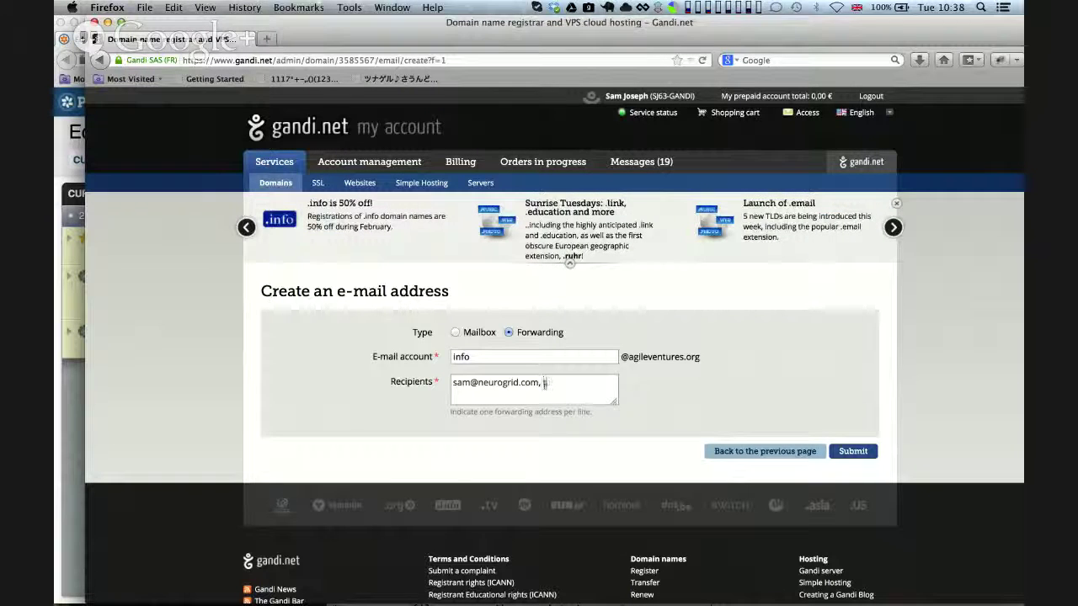
{"action": "type", "text": "as"}
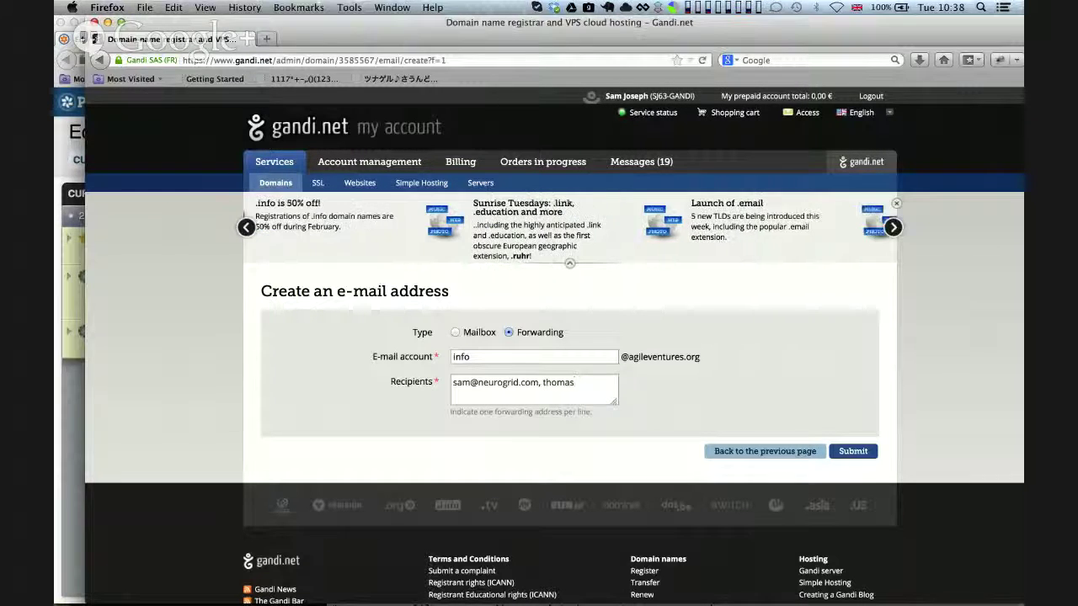
{"action": "key", "text": "super+Tab"}
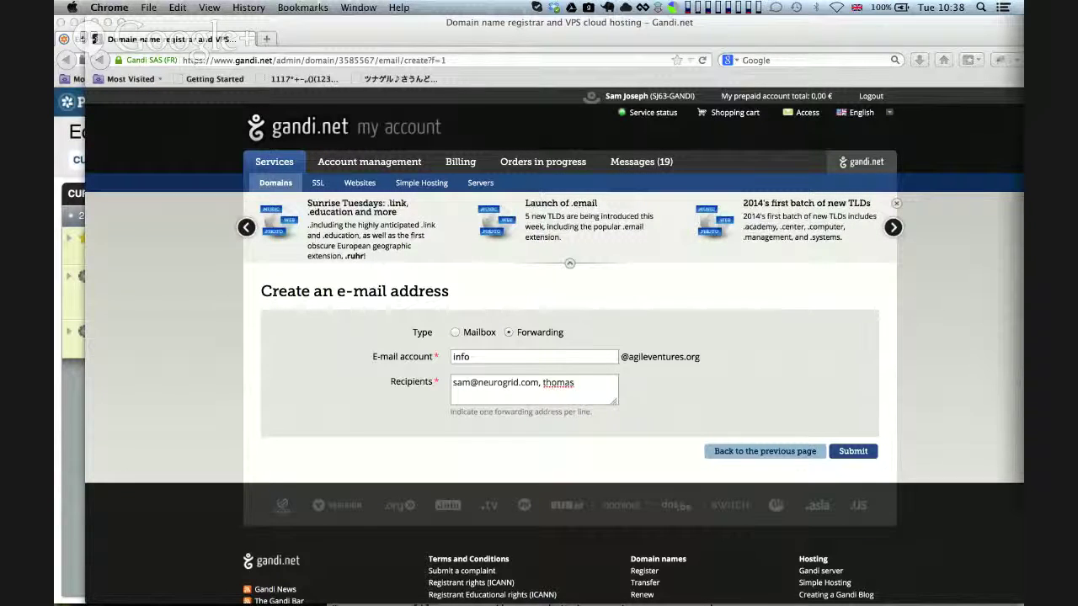
{"action": "left_click", "coordinate": [576, 383]}
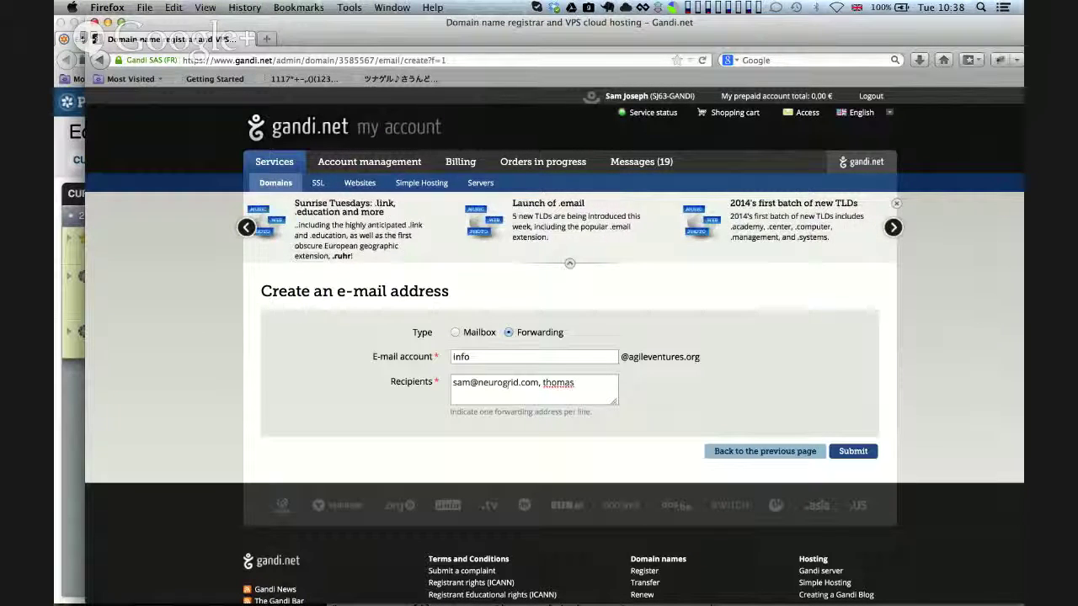
{"action": "left_click", "coordinate": [539, 384]}
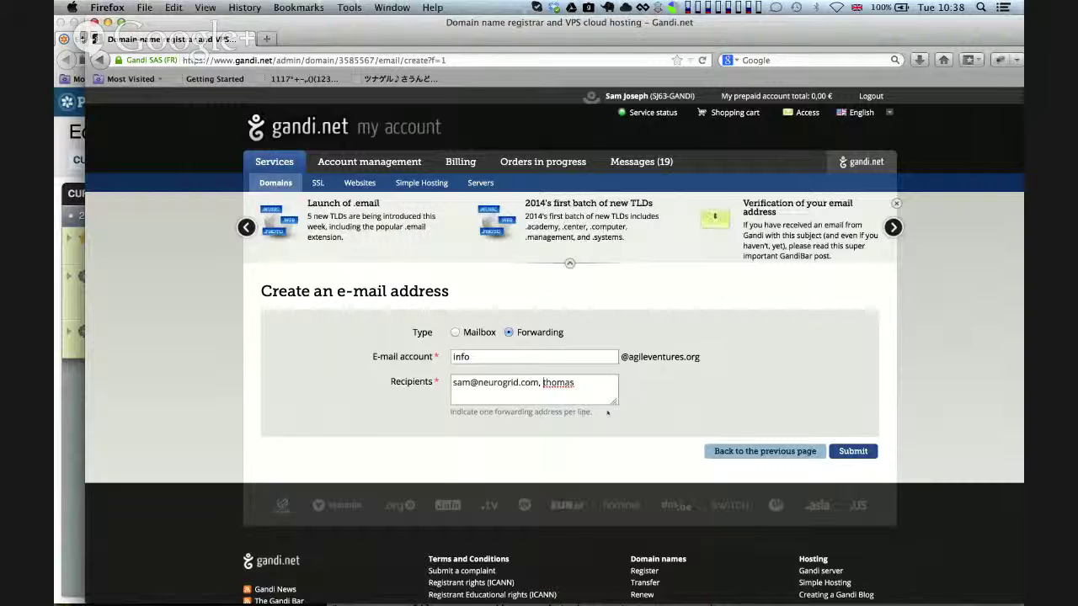
Enlarge the Recipients box, move the second recipient to its own line, complete it, and add the third address
{"action": "left_click_drag", "start_coordinate": [616, 402], "coordinate": [635, 488]}
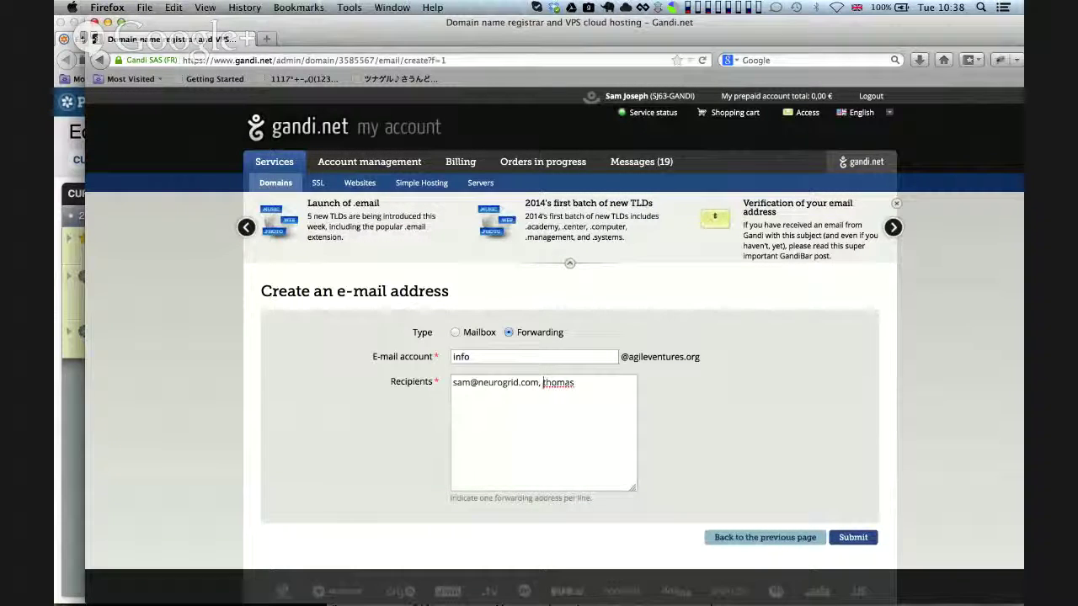
{"action": "key", "text": "Delete"}
{"action": "key", "text": "Delete"}
{"action": "key", "text": "Return"}
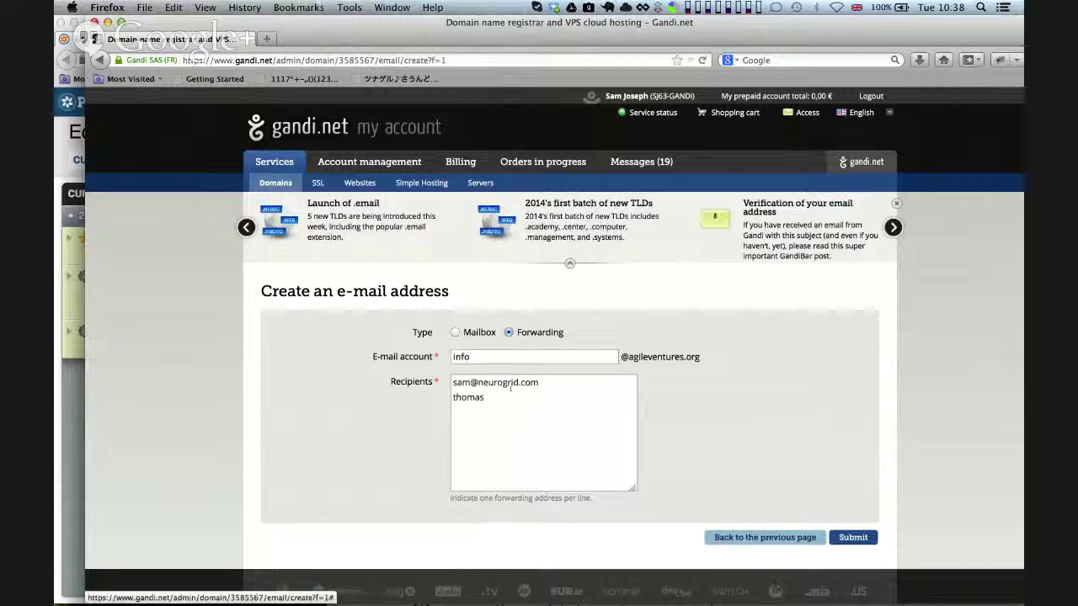
{"action": "key", "text": "End"}
{"action": "type", "text": "@n"}
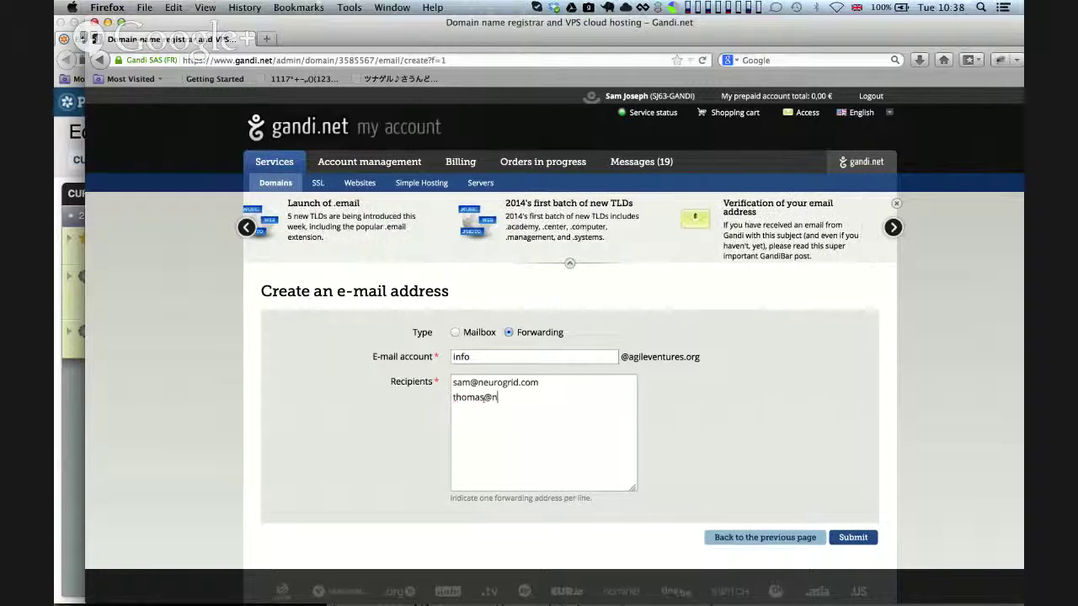
{"action": "type", "text": "oce"}
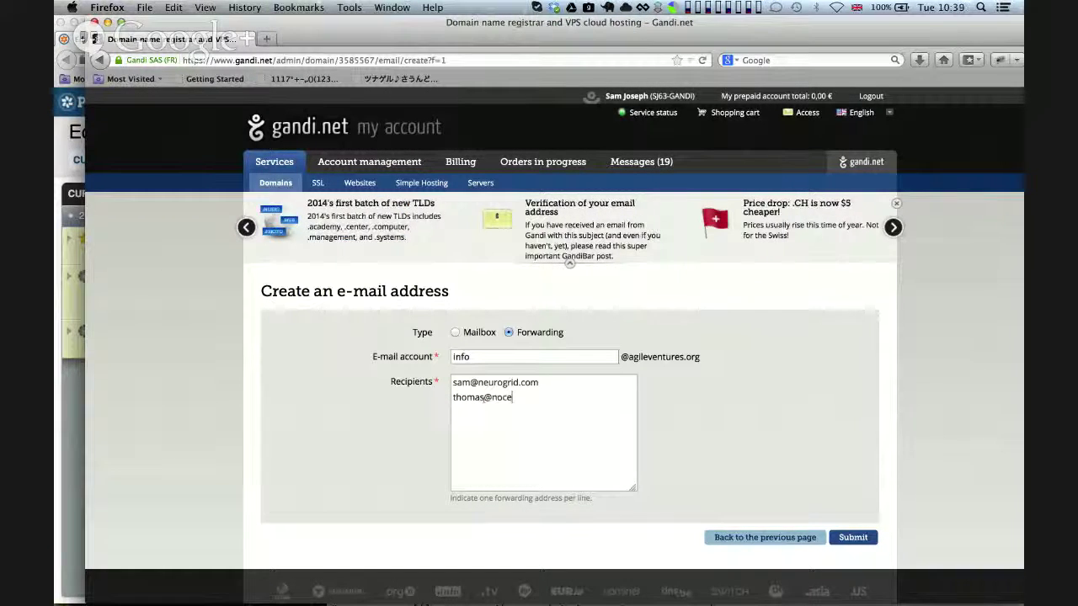
{"action": "type", "text": "bo.se "}
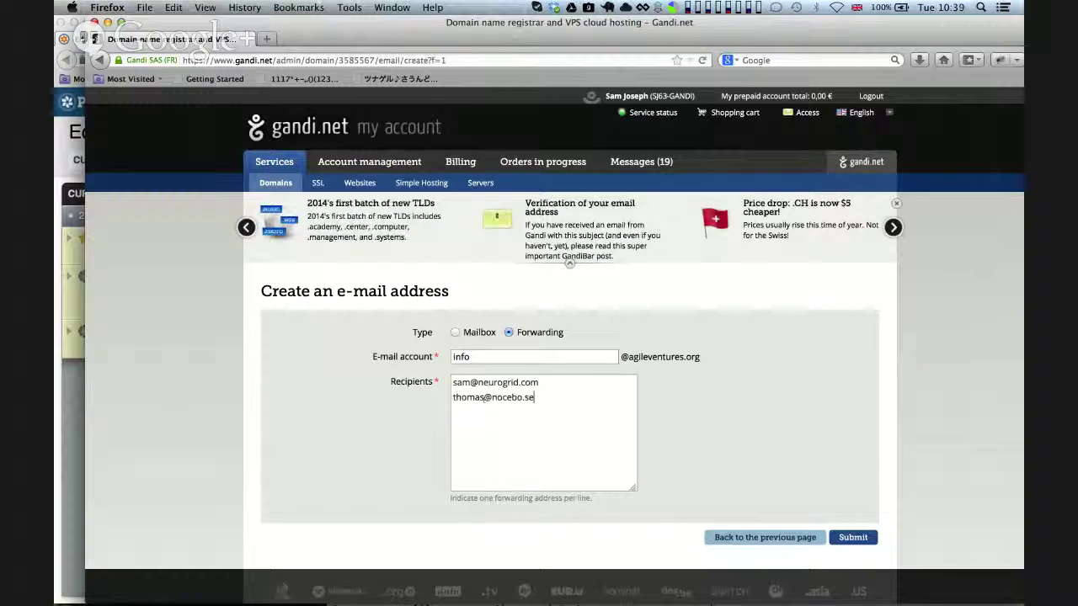
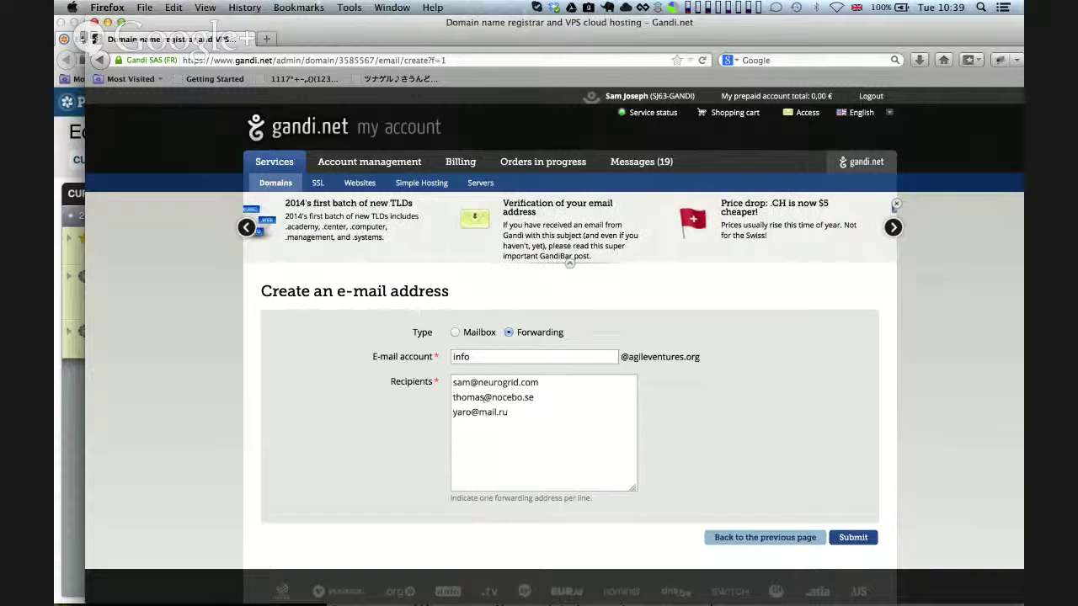
Paste the fourth recipient's address on a new line and check all four addresses
{"action": "key", "text": "super+Tab"}
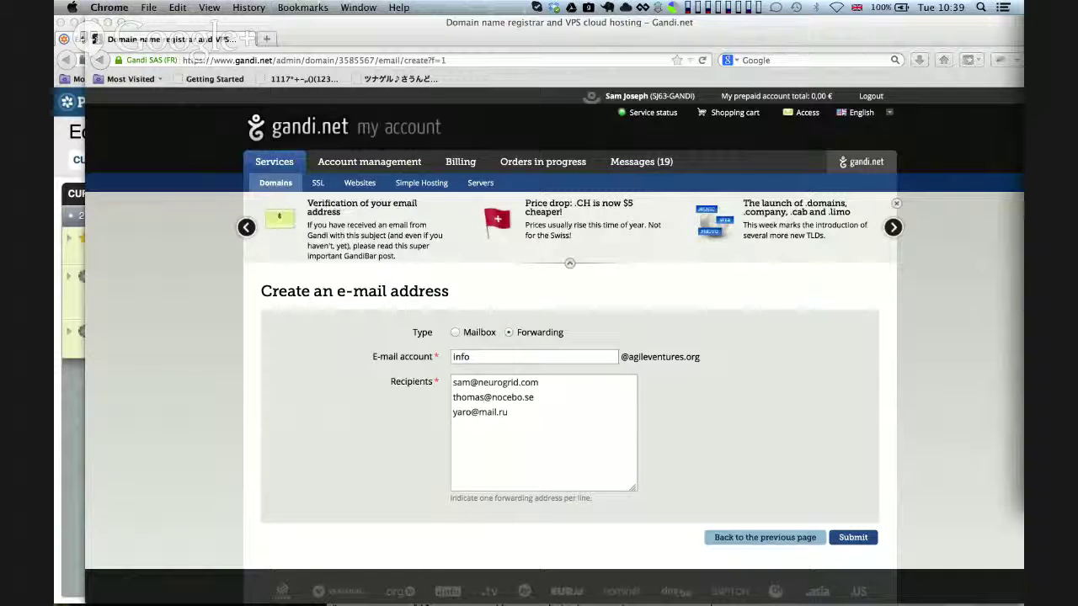
{"action": "left_click", "coordinate": [473, 435]}
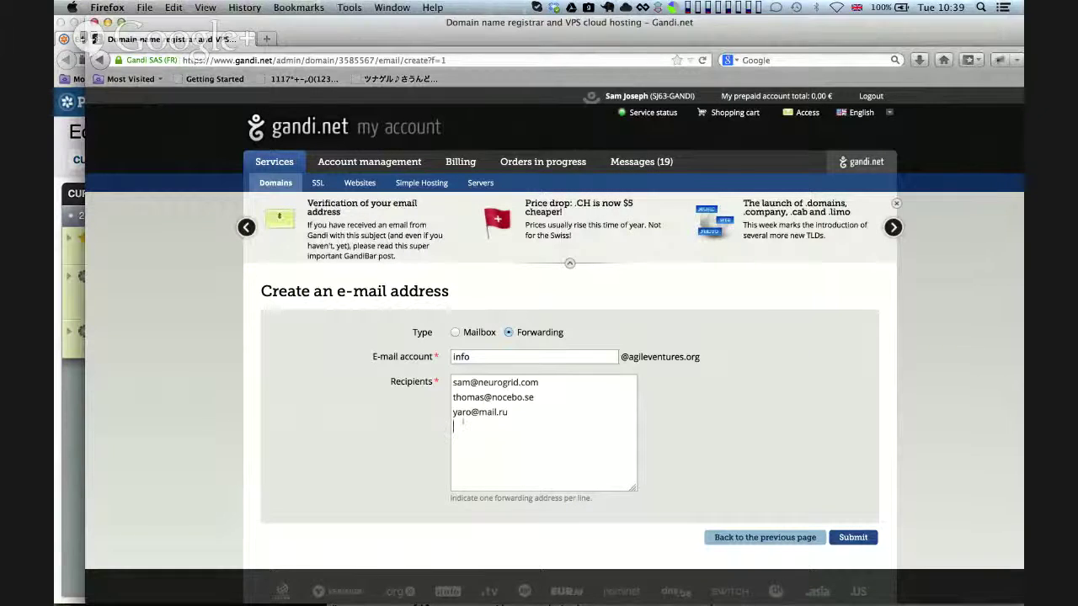
{"action": "key", "text": "Return"}
{"action": "key", "text": "super+v"}
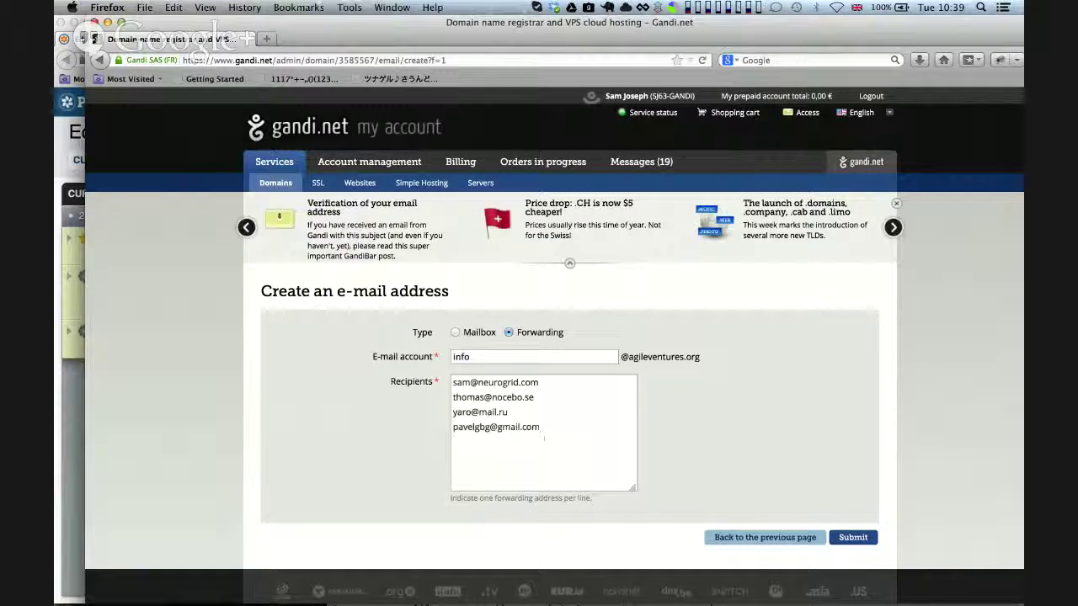
{"action": "key", "text": "super+a"}
{"action": "left_click", "coordinate": [579, 410]}
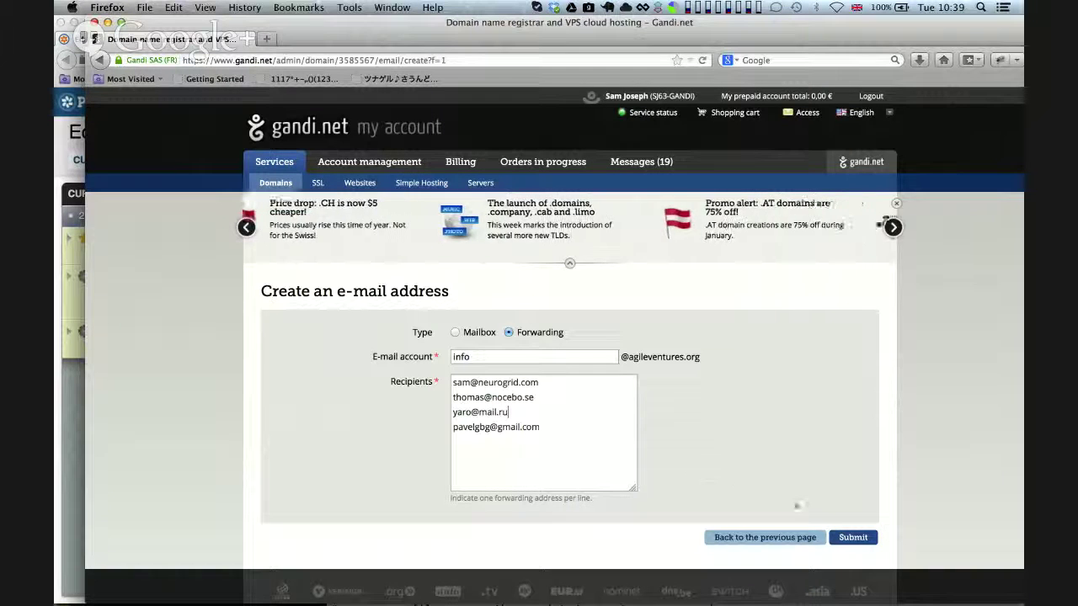
Submit the info forwarding address so Gandi confirms it with 4 of 1000 recipients
{"action": "left_click", "coordinate": [852, 539]}
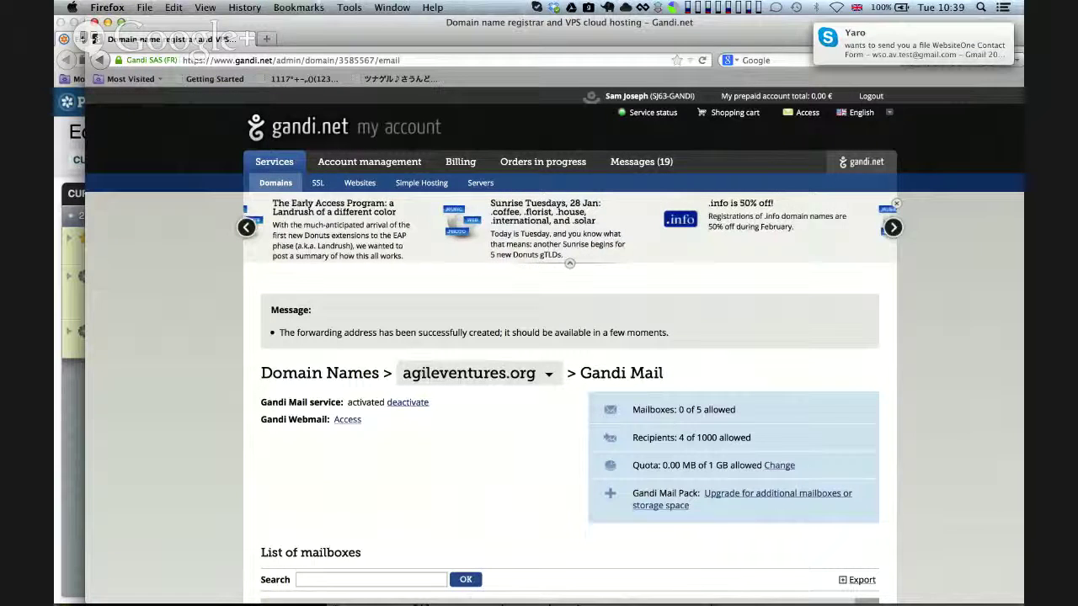
{"action": "key", "text": "super+Tab"}
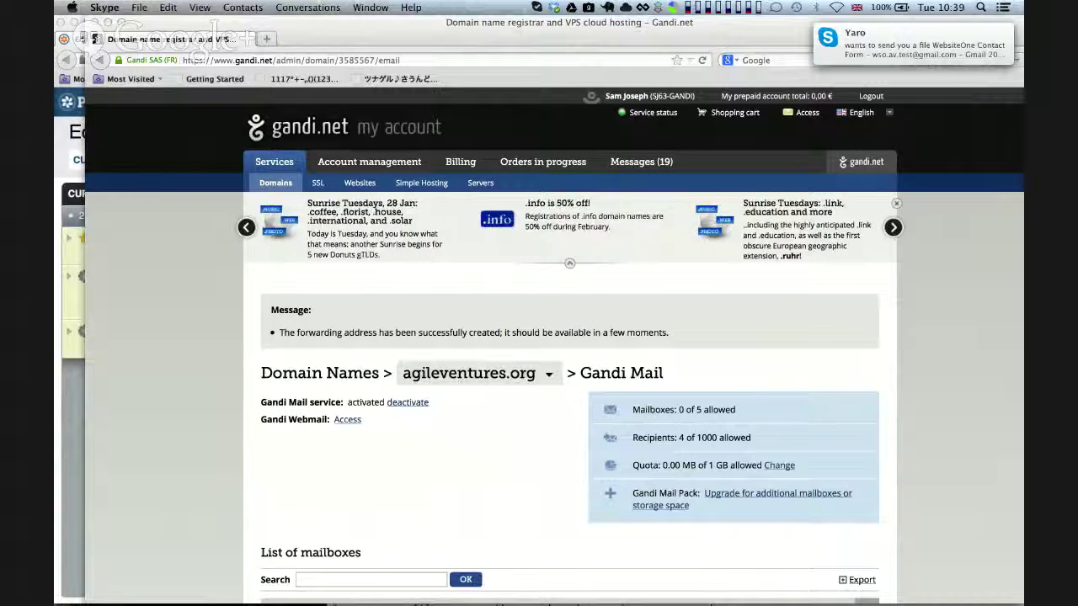